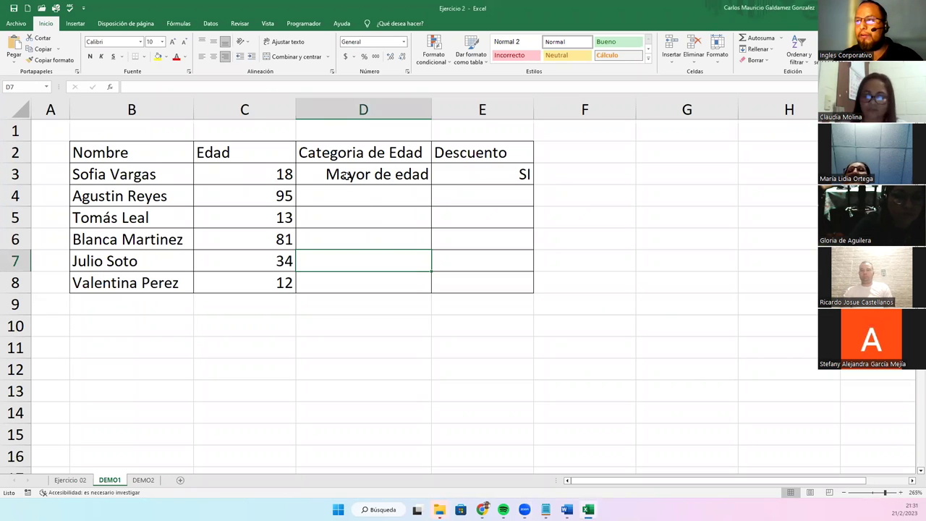
Step: Clear the contents of cells D3:E3 and capture a screenshot of the empty table area
{"action": "left_click_drag", "start_coordinate": [394, 177], "coordinate": [457, 179]}
{"action": "key", "text": "Delete"}
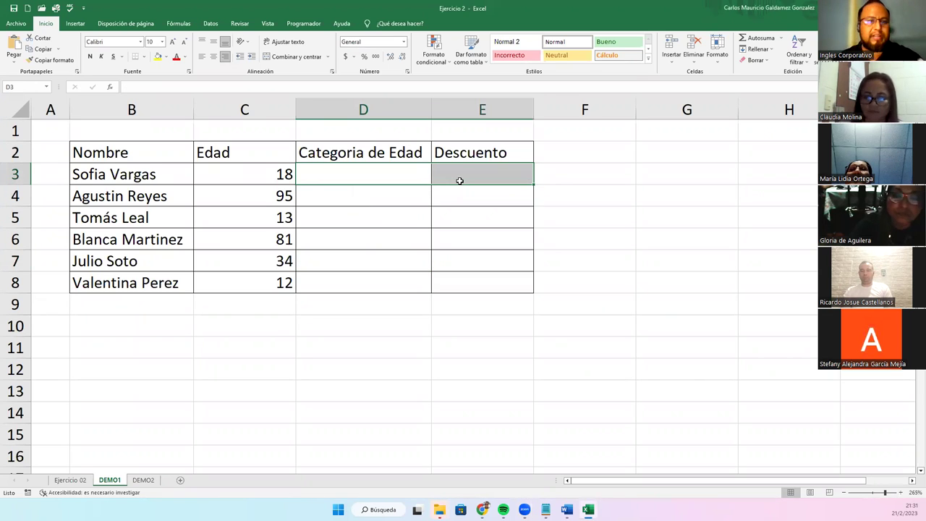
{"action": "left_click", "coordinate": [340, 209]}
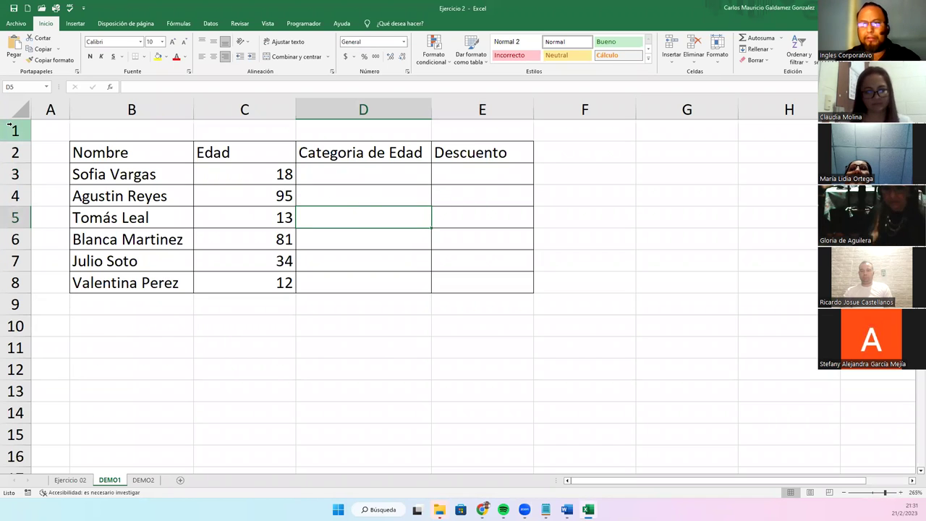
{"action": "key", "text": "super+shift+s"}
{"action": "left_click_drag", "start_coordinate": [6, 93], "coordinate": [562, 382]}
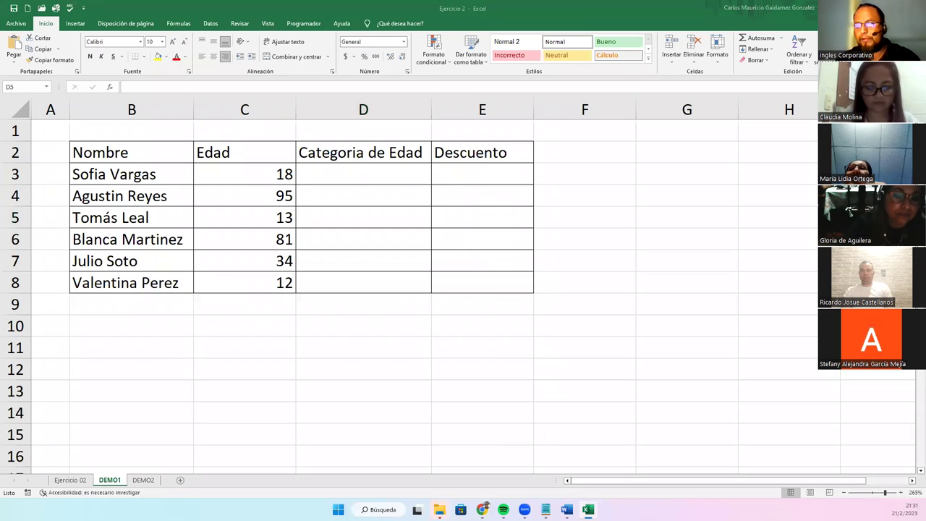
Step: View the DEMO2 sheet and return to cell D3 on the DEMO1 sheet
{"action": "left_click", "coordinate": [143, 486]}
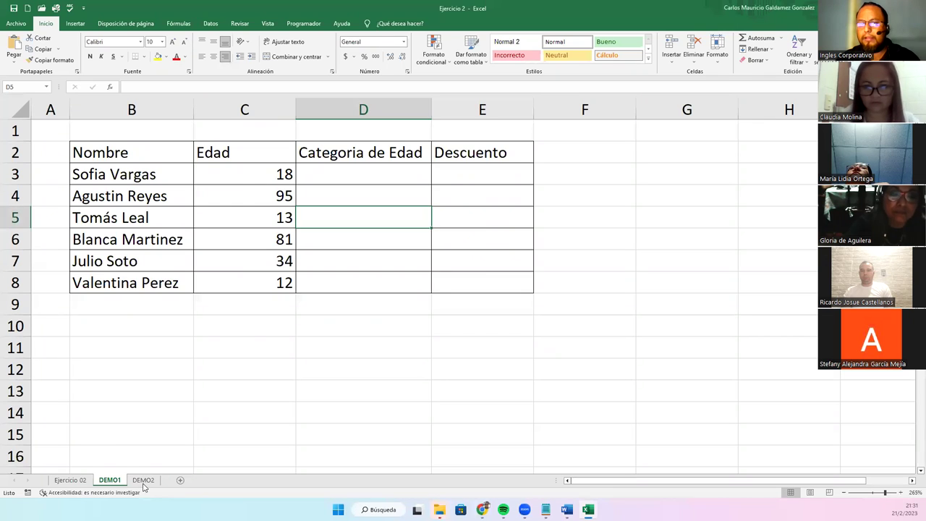
{"action": "left_click", "coordinate": [144, 479]}
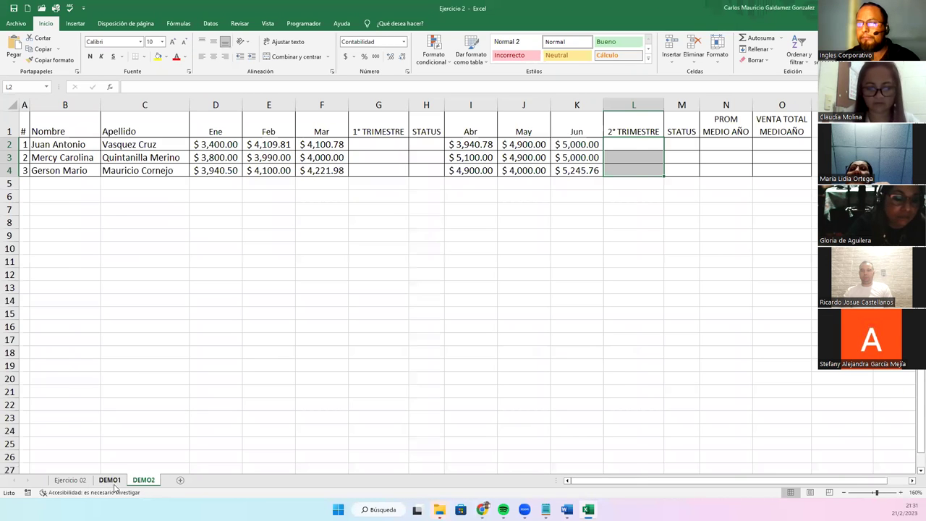
{"action": "left_click", "coordinate": [109, 480]}
{"action": "left_click", "coordinate": [320, 182]}
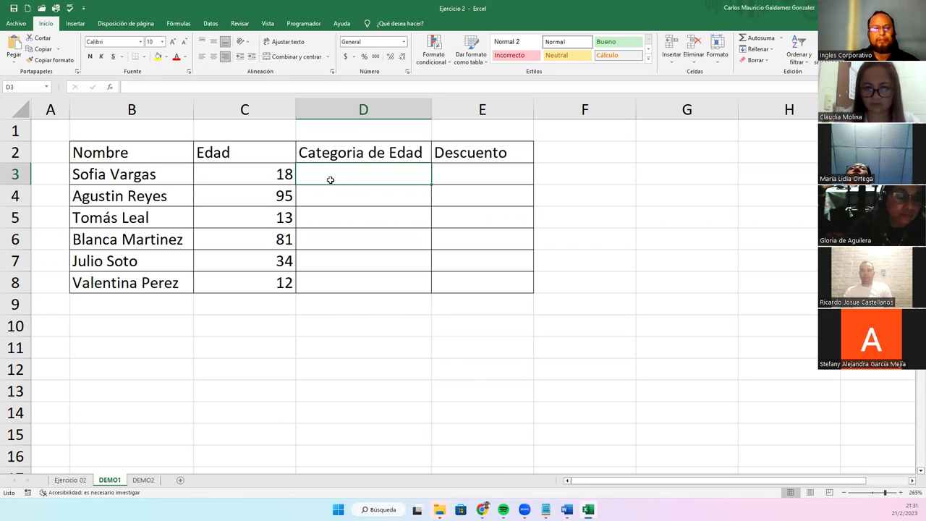
Step: Center the header cells B2:E2 and make their text bold
{"action": "left_click_drag", "start_coordinate": [444, 153], "coordinate": [123, 153]}
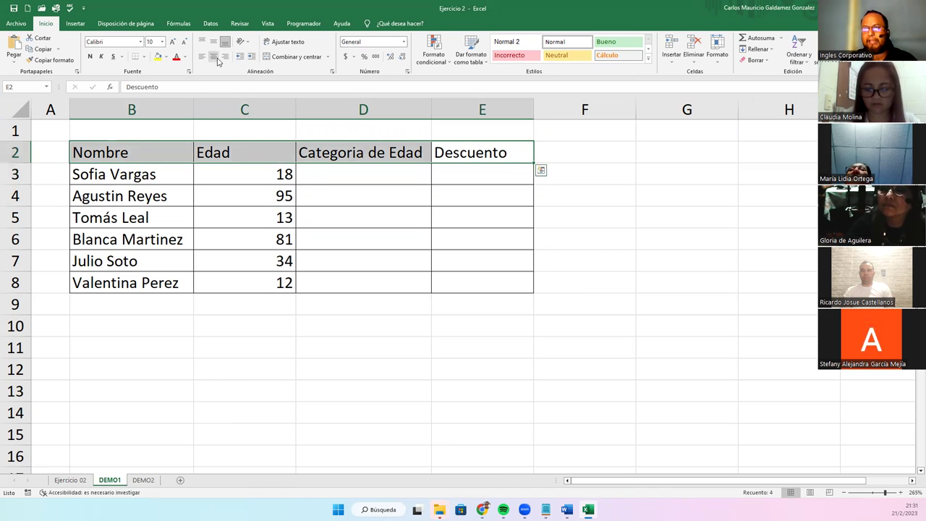
{"action": "left_click", "coordinate": [214, 56]}
{"action": "left_click", "coordinate": [354, 229]}
{"action": "left_click_drag", "start_coordinate": [116, 153], "coordinate": [477, 153]}
{"action": "left_click", "coordinate": [90, 56]}
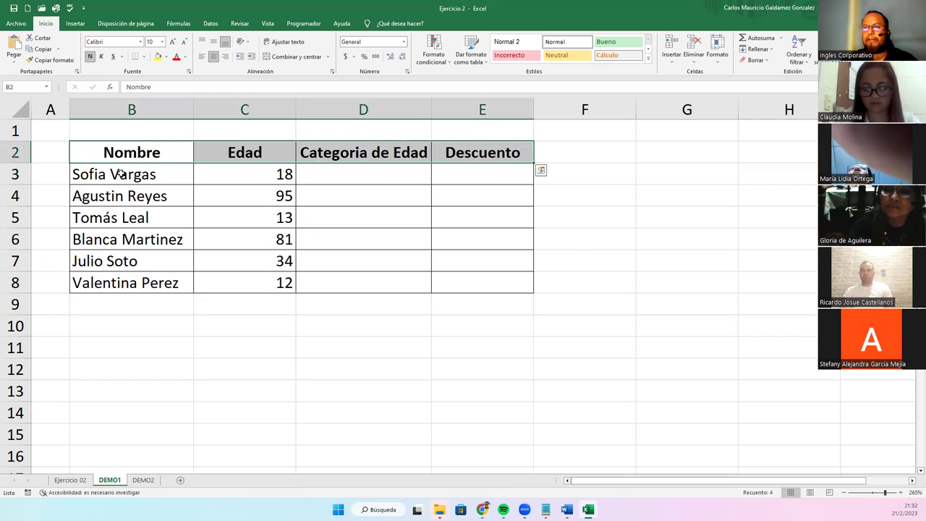
Step: Set the font color of the Nombre entries in B3:B8 to standard blue
{"action": "left_click_drag", "start_coordinate": [123, 174], "coordinate": [142, 283]}
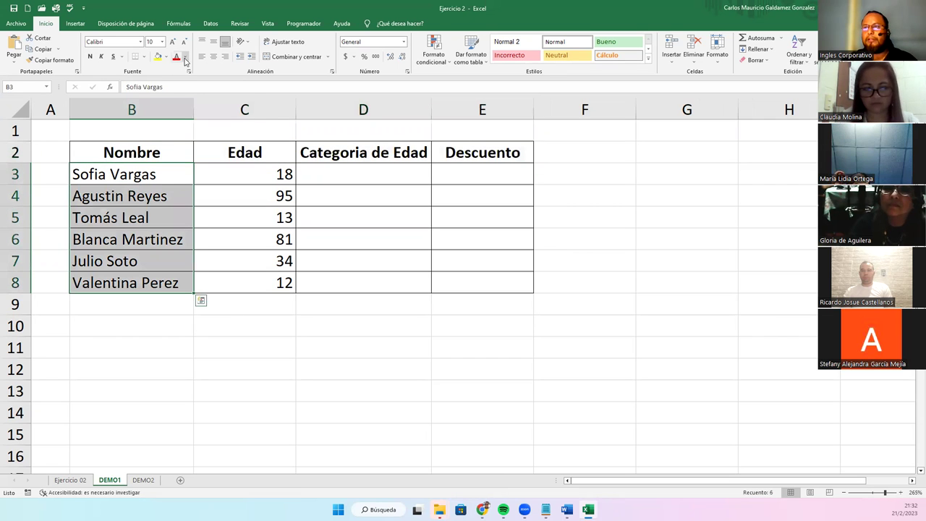
{"action": "left_click", "coordinate": [184, 57]}
{"action": "left_click", "coordinate": [233, 144]}
Step: Center the Edad values in C3:C8 and set their font color to standard purple
{"action": "left_click_drag", "start_coordinate": [229, 175], "coordinate": [229, 284]}
{"action": "left_click", "coordinate": [213, 56]}
{"action": "left_click", "coordinate": [186, 57]}
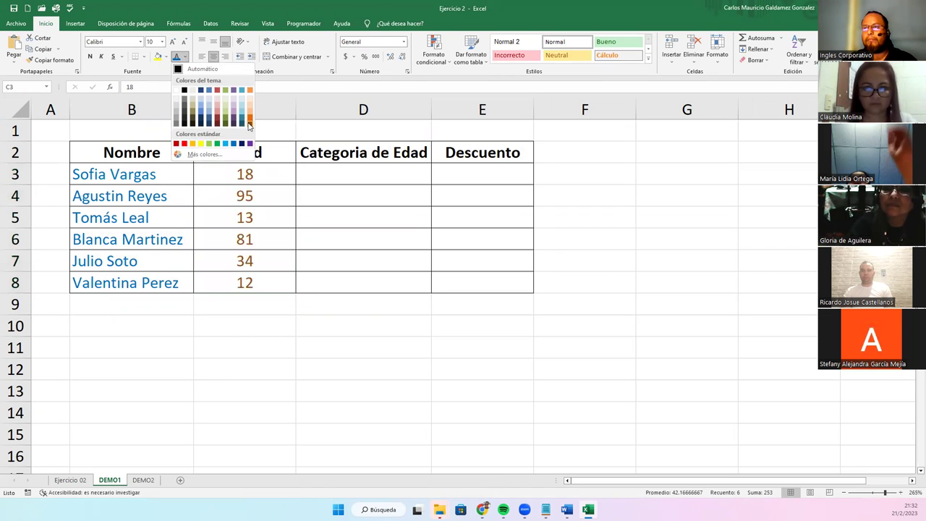
{"action": "left_click", "coordinate": [250, 144]}
Step: Set the font color of the empty Categoria de Edad and Descuento cells D3:E8 to standard green
{"action": "left_click", "coordinate": [335, 177]}
{"action": "left_click_drag", "start_coordinate": [379, 174], "coordinate": [448, 283]}
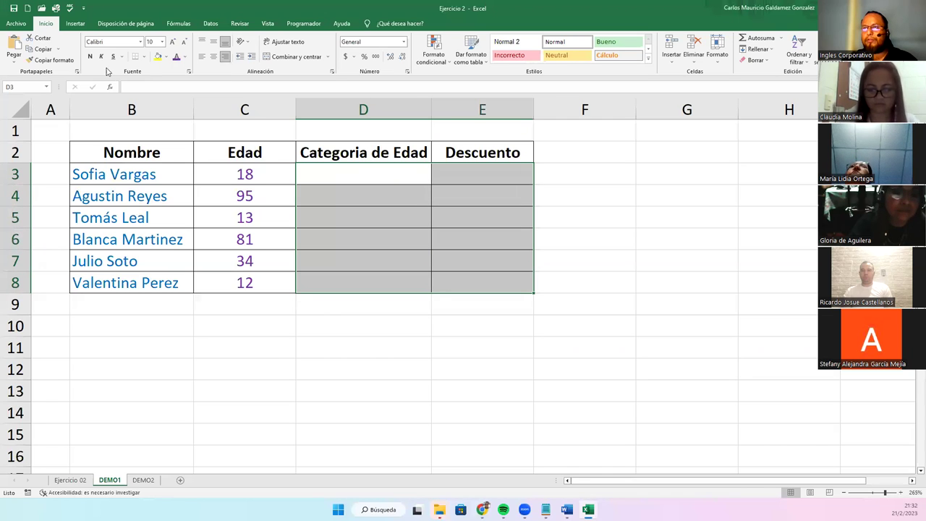
{"action": "left_click", "coordinate": [186, 57]}
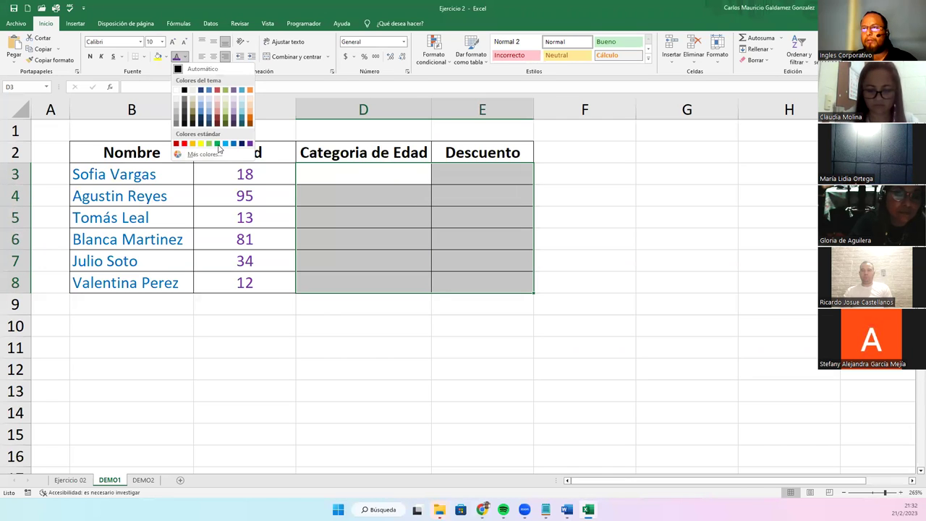
{"action": "key", "text": "Escape"}
{"action": "left_click", "coordinate": [355, 176]}
{"action": "mouse_move", "coordinate": [123, 161]}
{"action": "left_mouse_down"}
{"action": "mouse_move", "coordinate": [192, 155]}
{"action": "mouse_move", "coordinate": [374, 256]}
{"action": "mouse_move", "coordinate": [459, 270]}
{"action": "mouse_move", "coordinate": [463, 282]}
{"action": "left_mouse_up"}
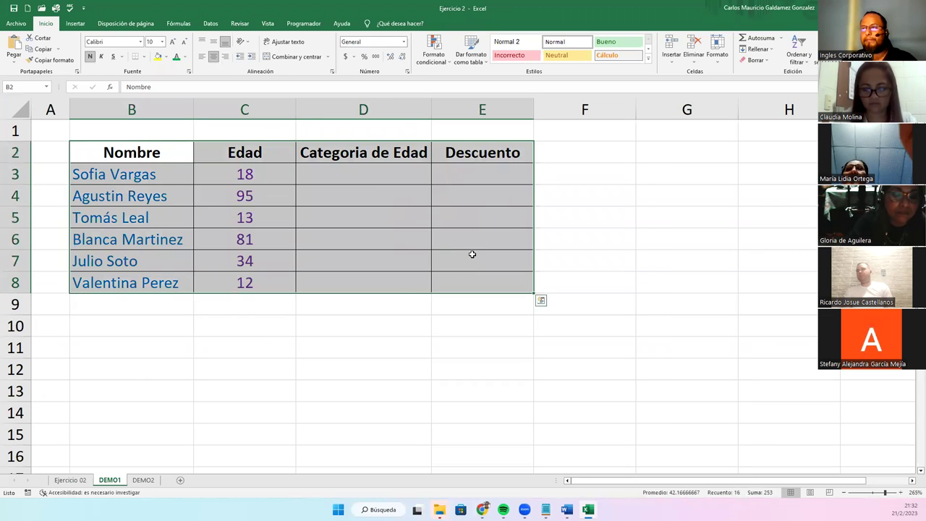
{"action": "left_click", "coordinate": [472, 254]}
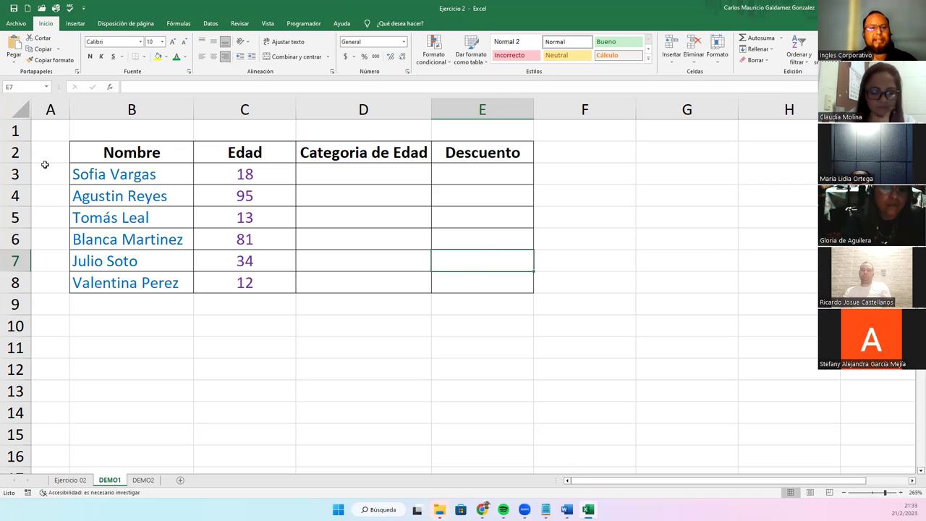
{"action": "left_click", "coordinate": [325, 267]}
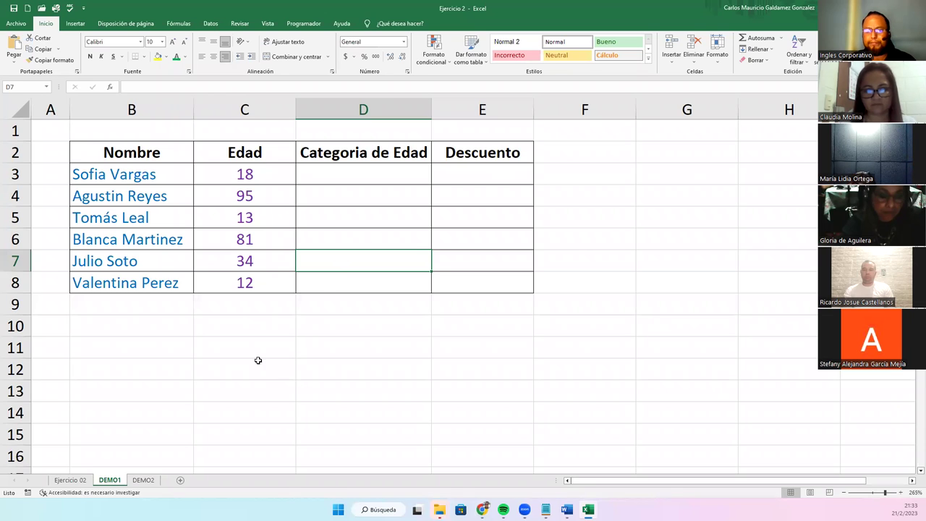
{"action": "left_click", "coordinate": [327, 287]}
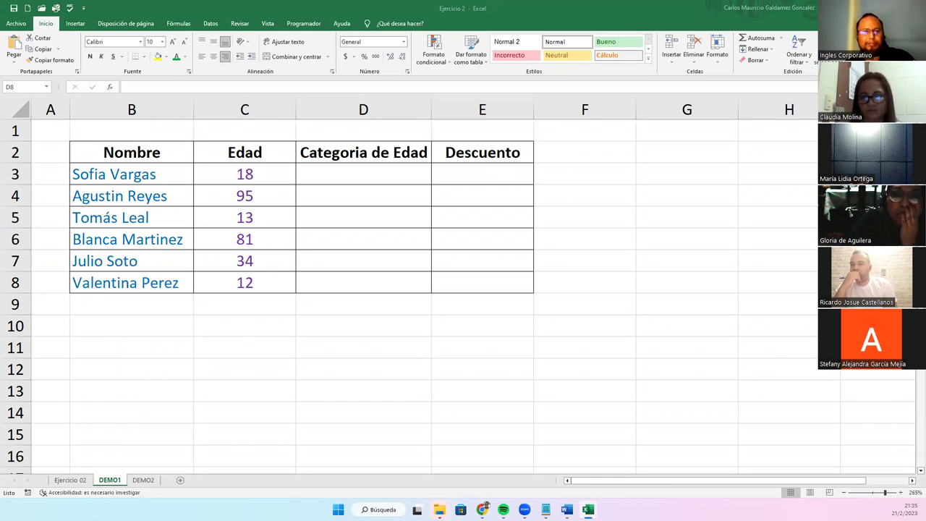
Step: Insert the SI function from the Lógica category into cell D3
{"action": "left_click", "coordinate": [337, 173]}
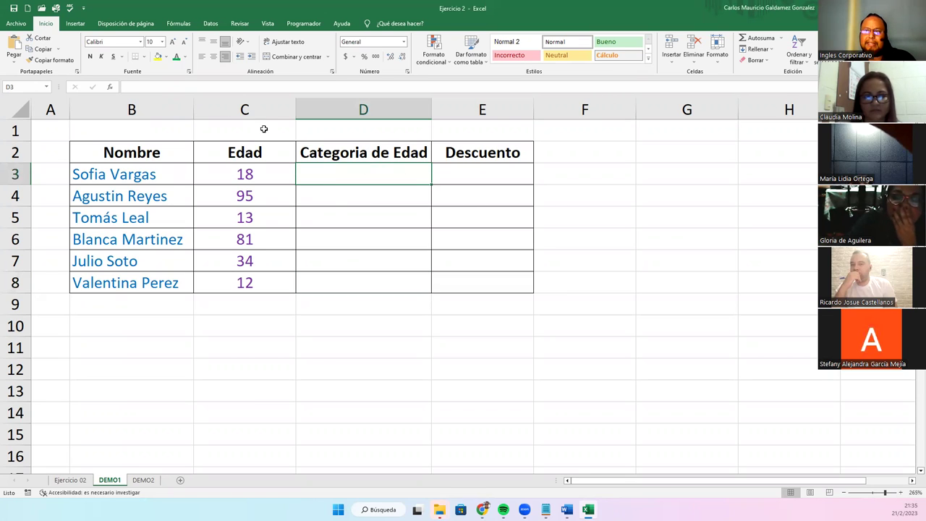
{"action": "left_click", "coordinate": [111, 89]}
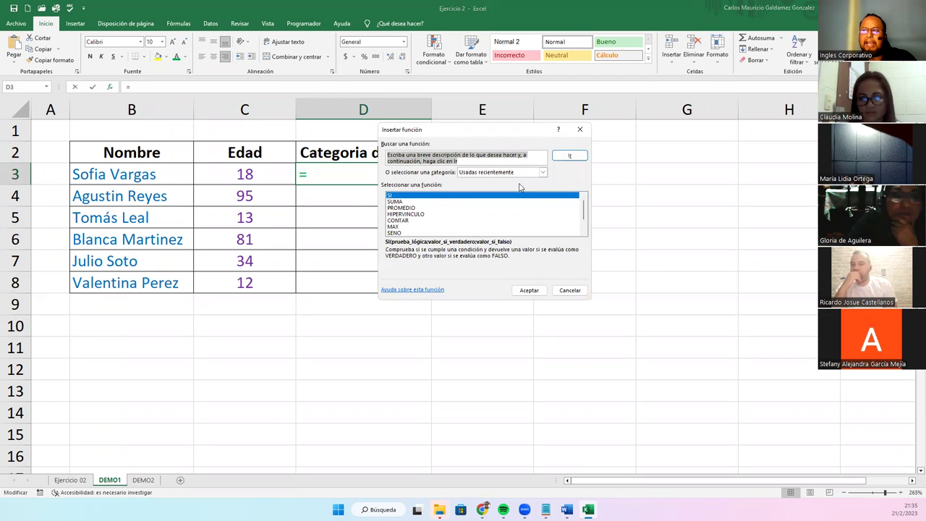
{"action": "left_click", "coordinate": [541, 172]}
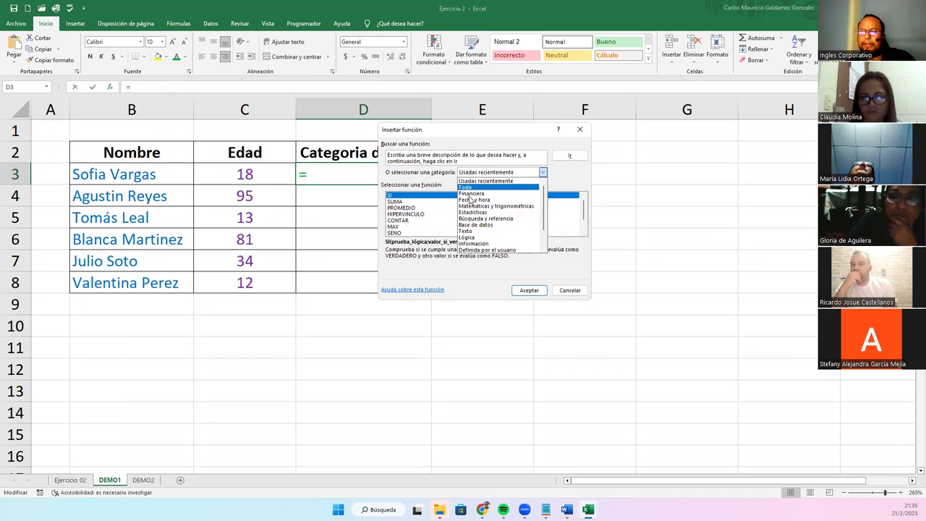
{"action": "left_click", "coordinate": [477, 238]}
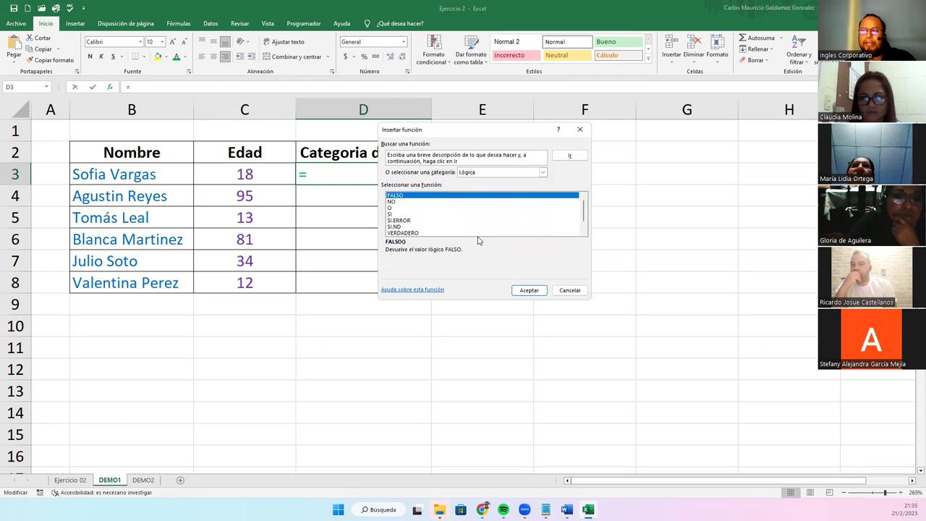
{"action": "left_click", "coordinate": [409, 214]}
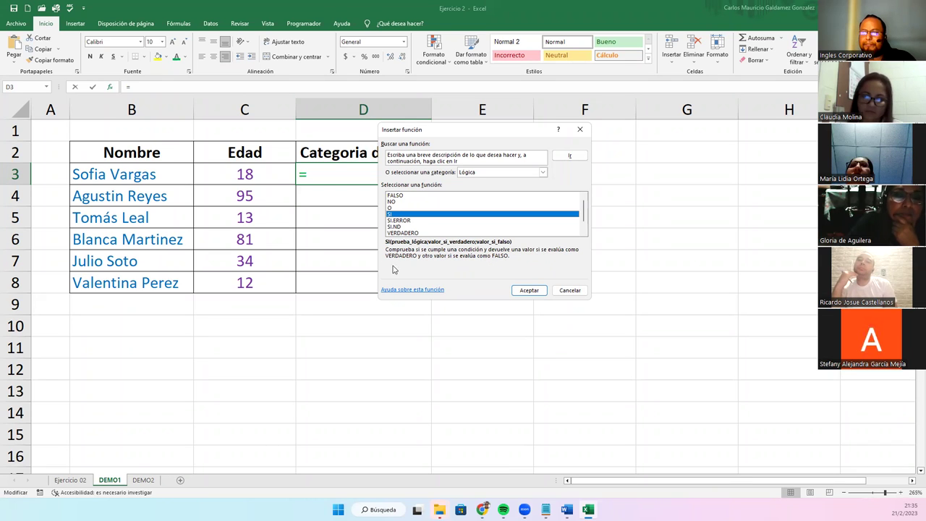
{"action": "left_click", "coordinate": [521, 291]}
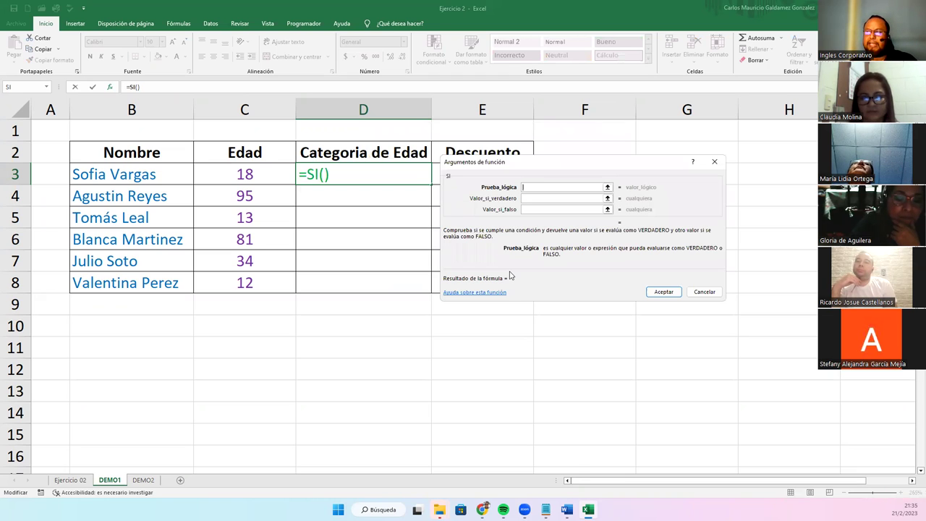
Step: Set the SI function's logical test to C3>=18 and its value if true to "Mayor de Edad"
{"action": "left_click", "coordinate": [260, 174]}
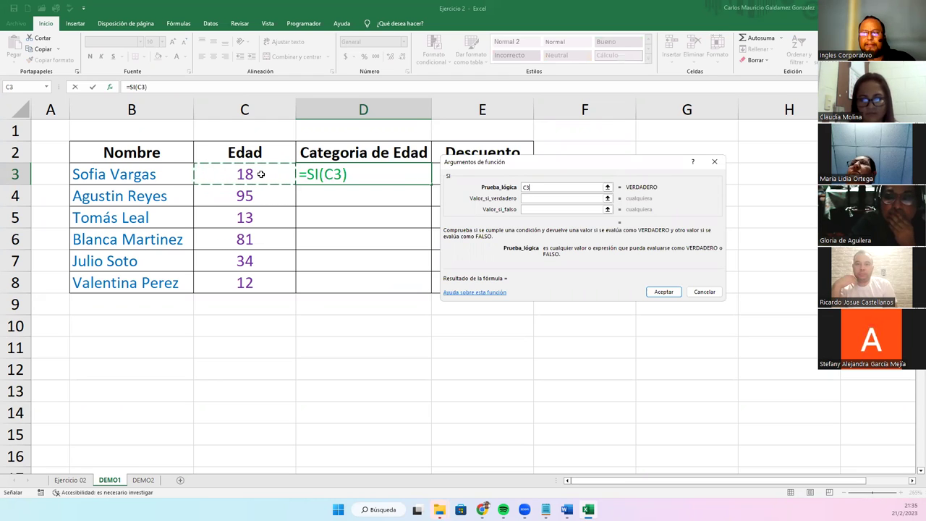
{"action": "type", "text": ">="}
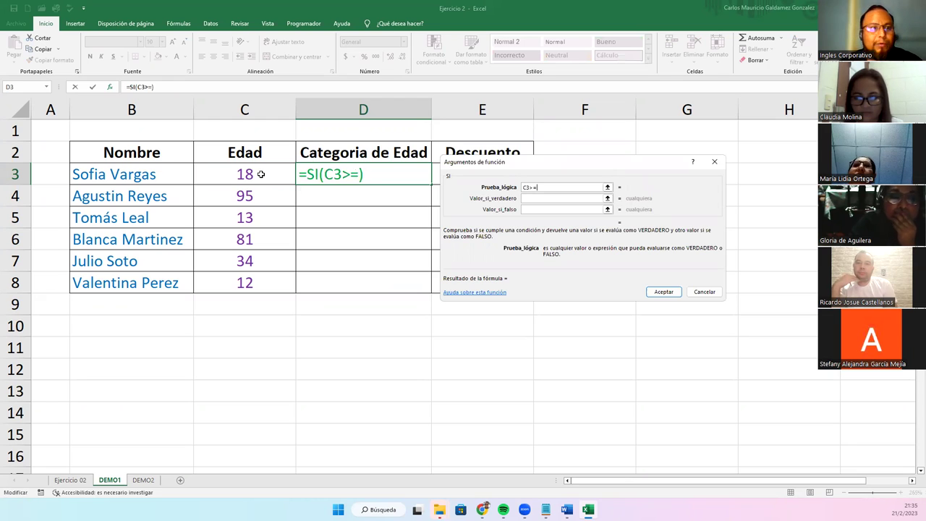
{"action": "type", "text": "18"}
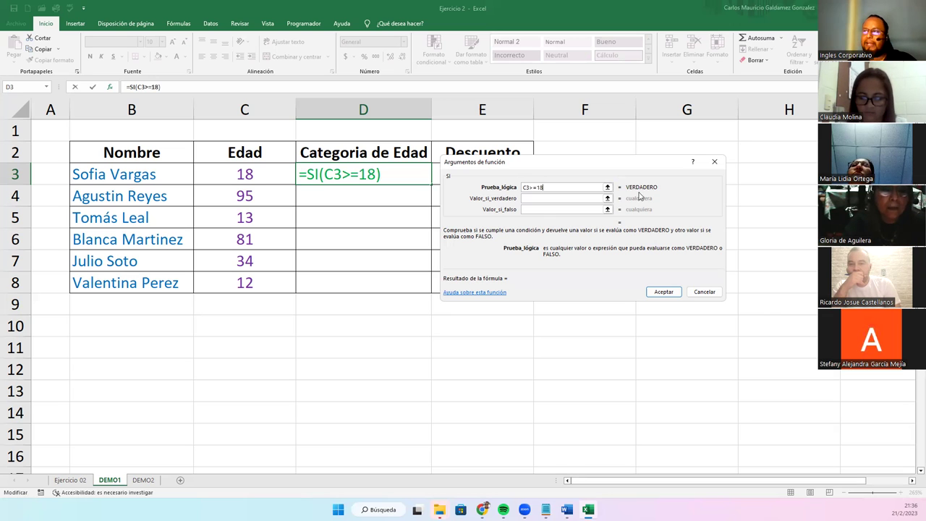
{"action": "left_click", "coordinate": [538, 203]}
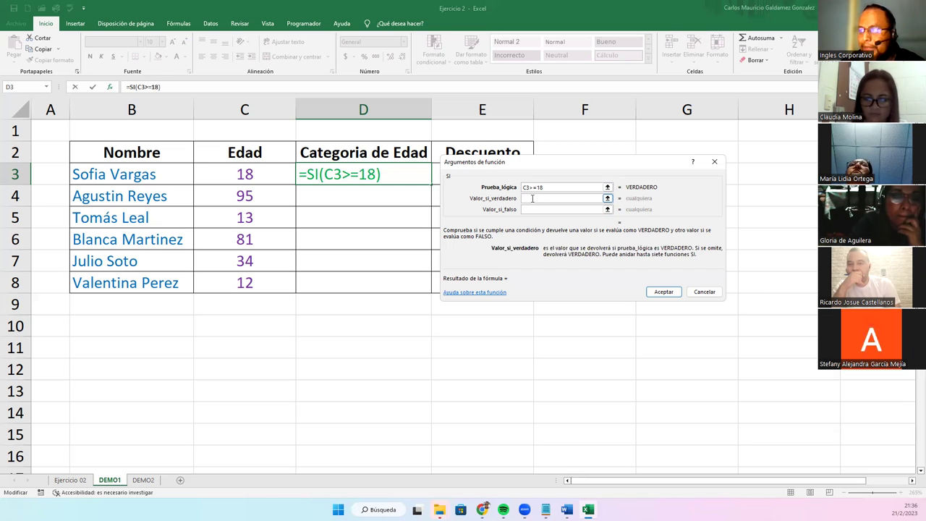
{"action": "type", "text": "\""}
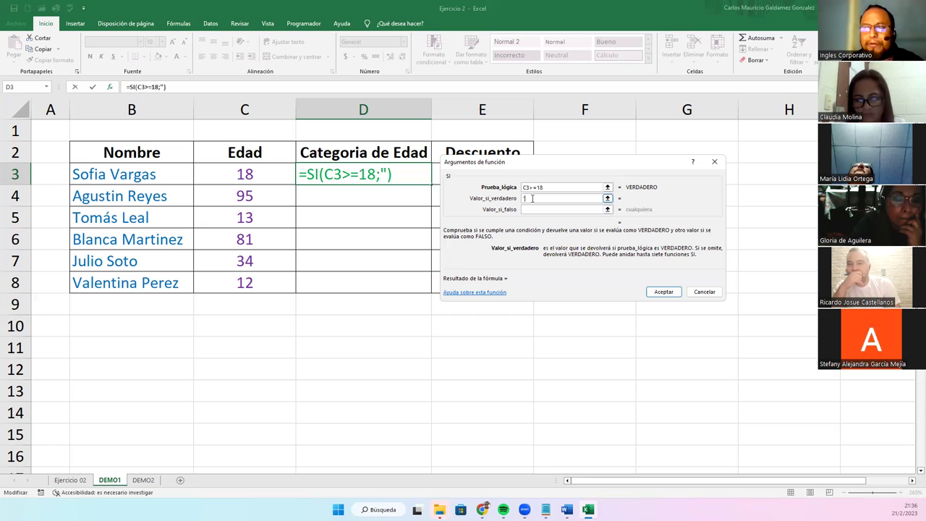
{"action": "type", "text": "M"}
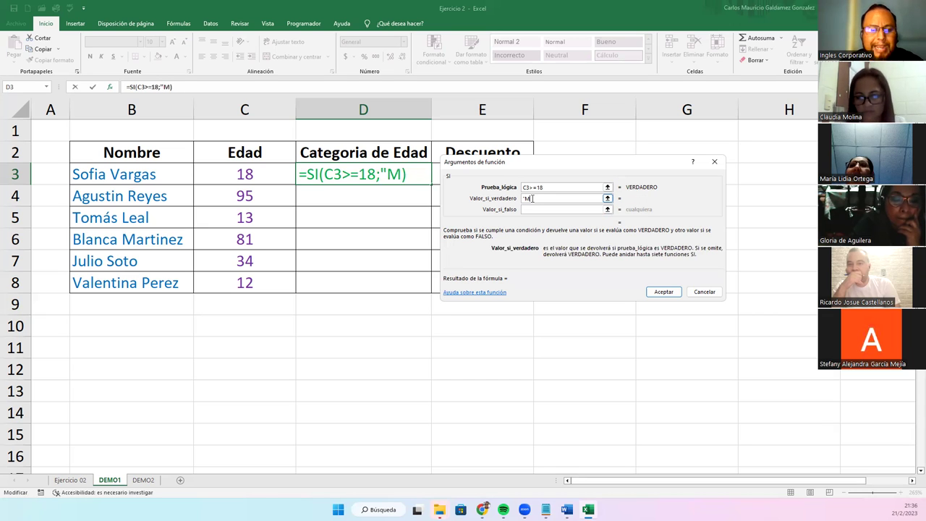
{"action": "type", "text": "ayor de Edad\""}
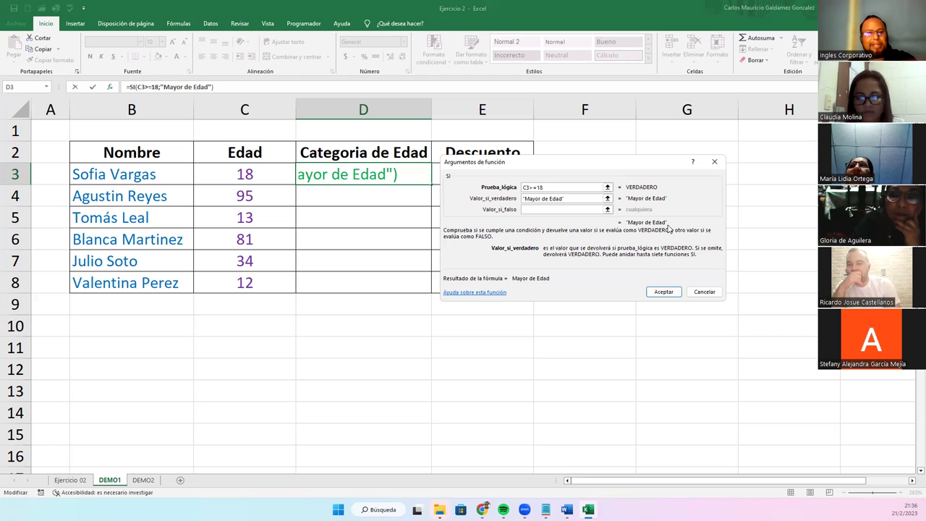
Step: Set the SI function's value if false to "Menor de Edad" and enter the formula in D3
{"action": "left_click", "coordinate": [532, 209]}
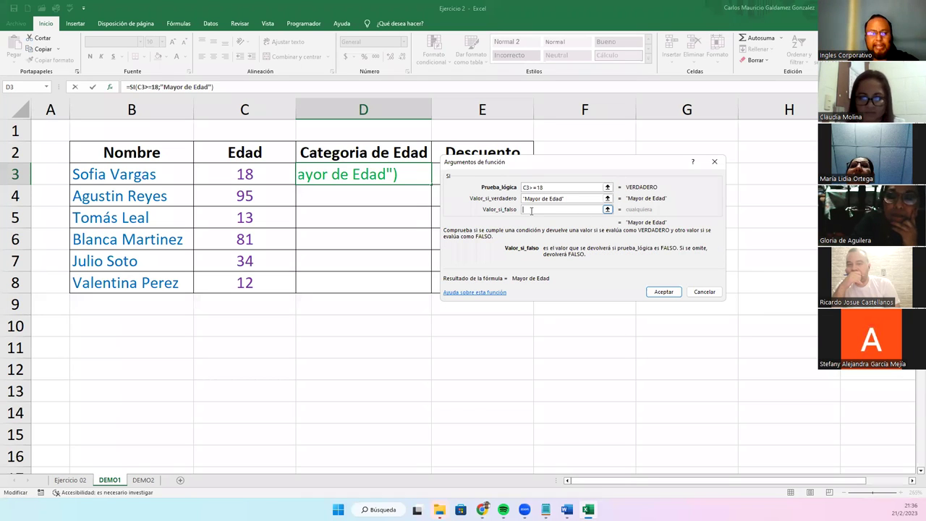
{"action": "type", "text": "\""}
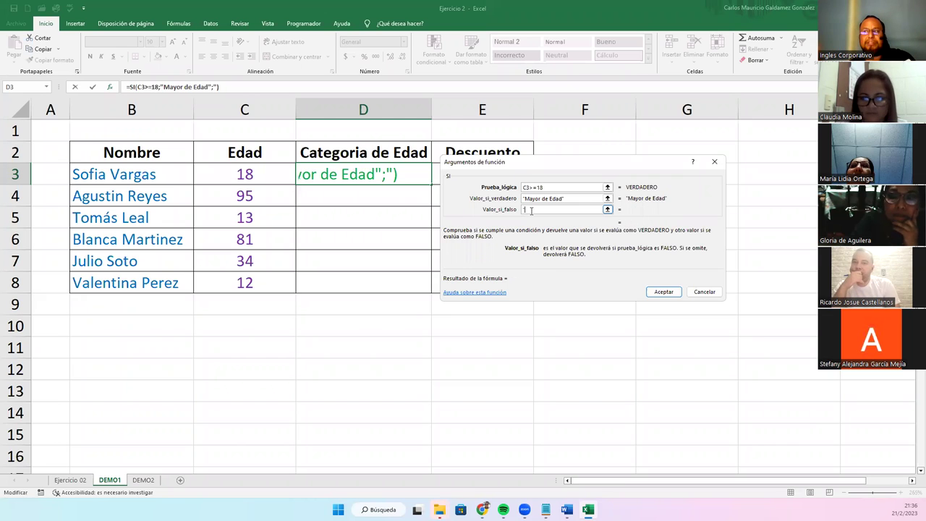
{"action": "type", "text": "M"}
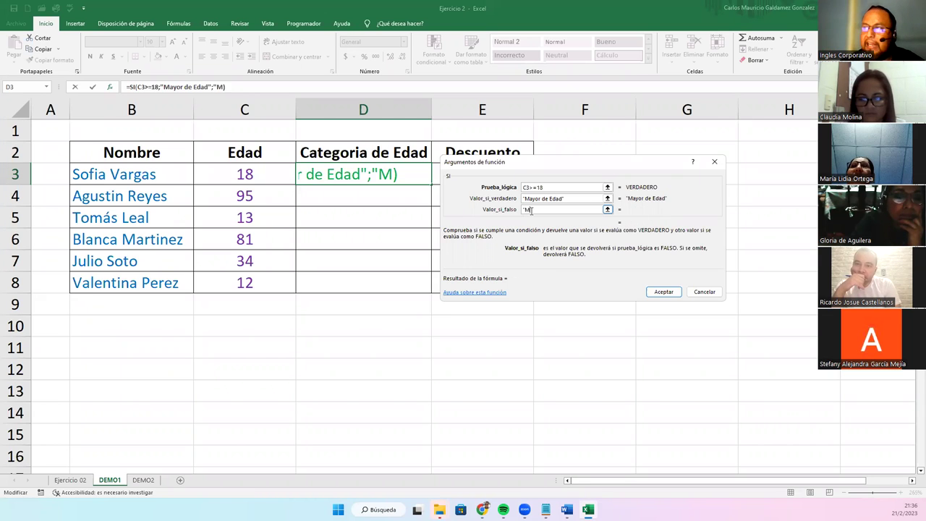
{"action": "type", "text": "enor de eda"}
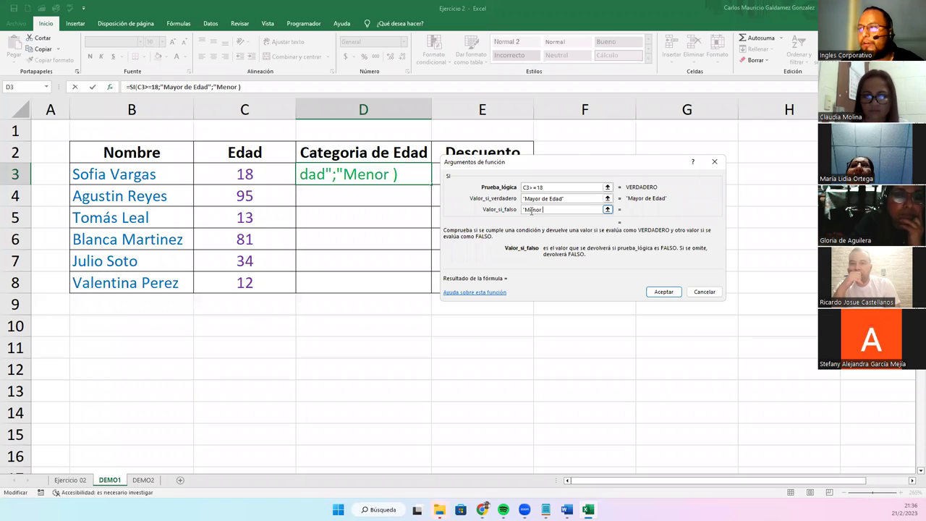
{"action": "key", "text": "BackSpace"}
{"action": "key", "text": "BackSpace"}
{"action": "key", "text": "BackSpace"}
{"action": "type", "text": "Edad\""}
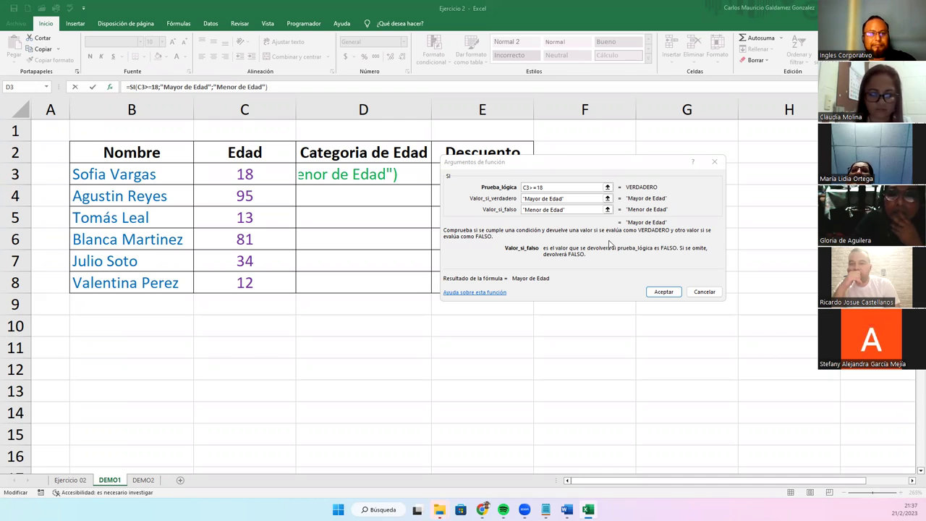
{"action": "left_click", "coordinate": [663, 291]}
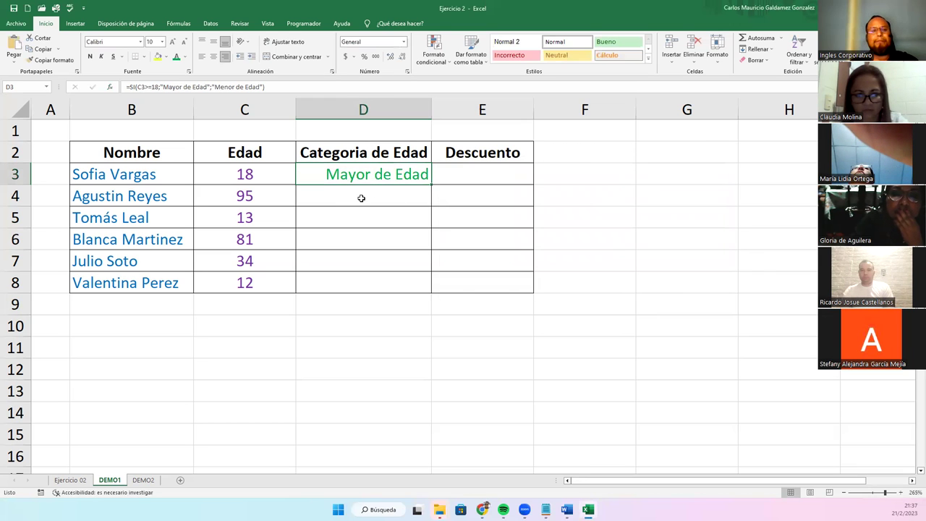
Step: Begin an SI formula in D4 with the logical test C4>=18
{"action": "left_click", "coordinate": [276, 178]}
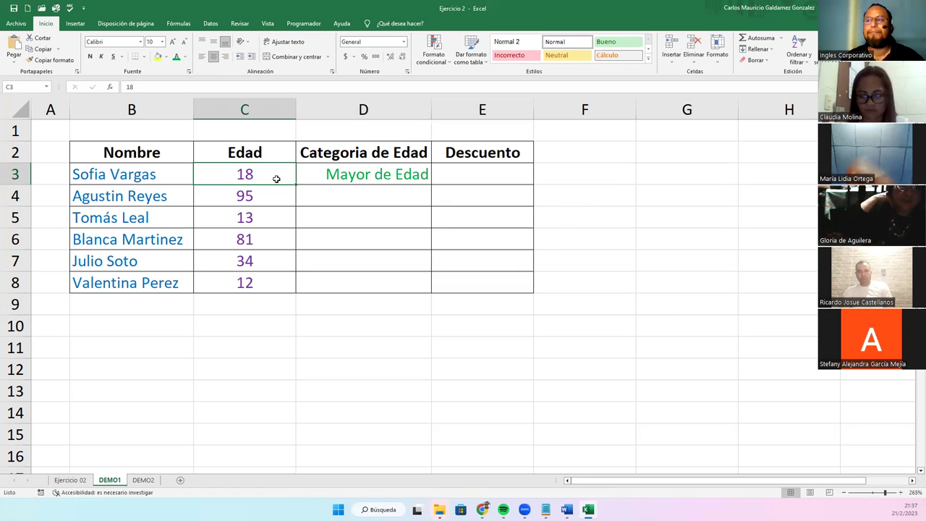
{"action": "left_click", "coordinate": [346, 209]}
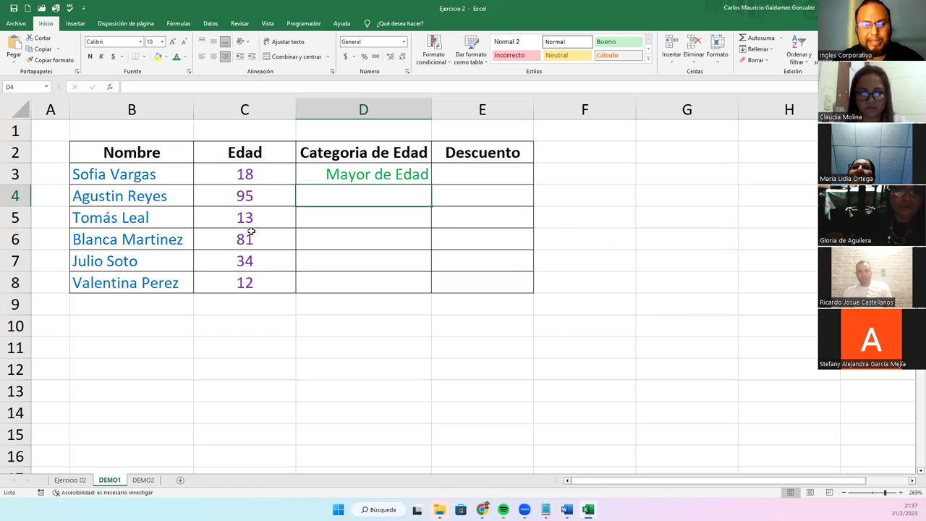
{"action": "type", "text": "=SI("}
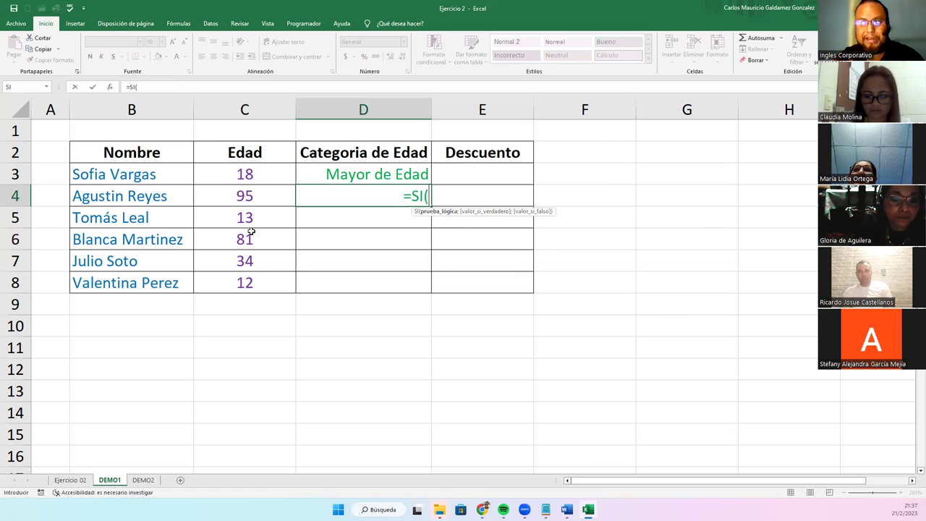
{"action": "left_click", "coordinate": [219, 202]}
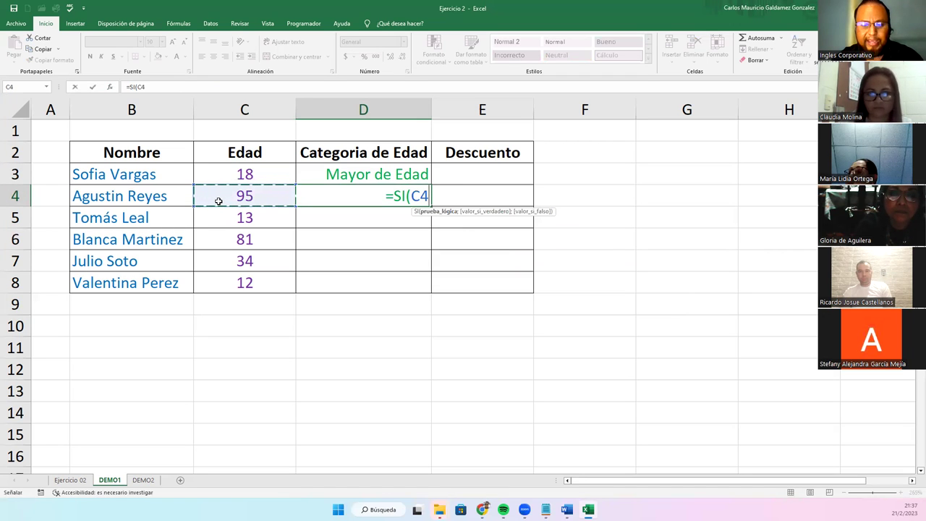
{"action": "type", "text": ">=18"}
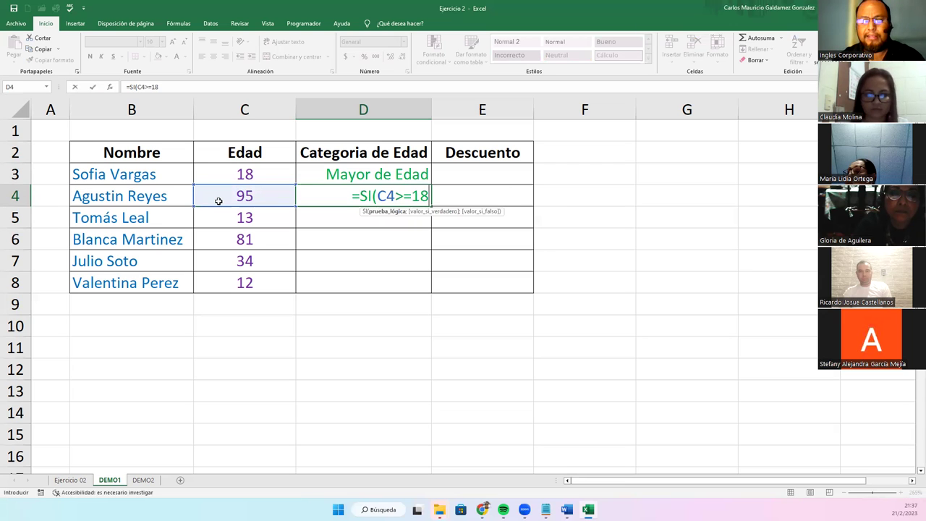
{"action": "type", "text": ";"}
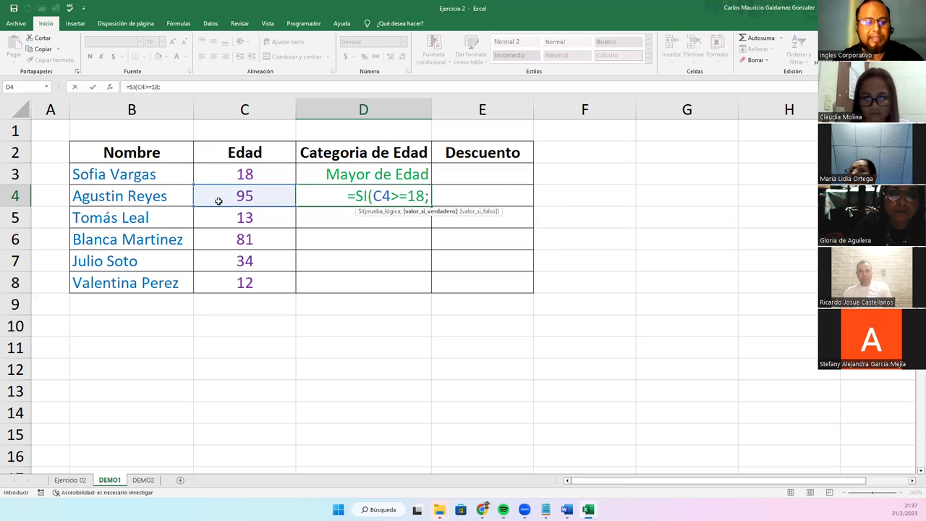
Step: Complete the D4 formula with "Mayor de Edad" as the value if true and "Menor de Edad" as the value if false, and enter it
{"action": "type", "text": "\"May"}
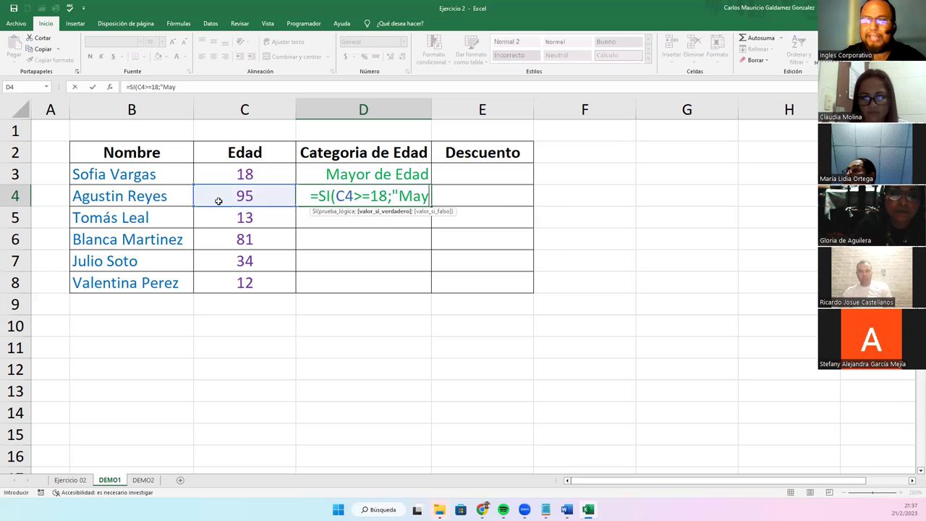
{"action": "type", "text": "or de Edad"}
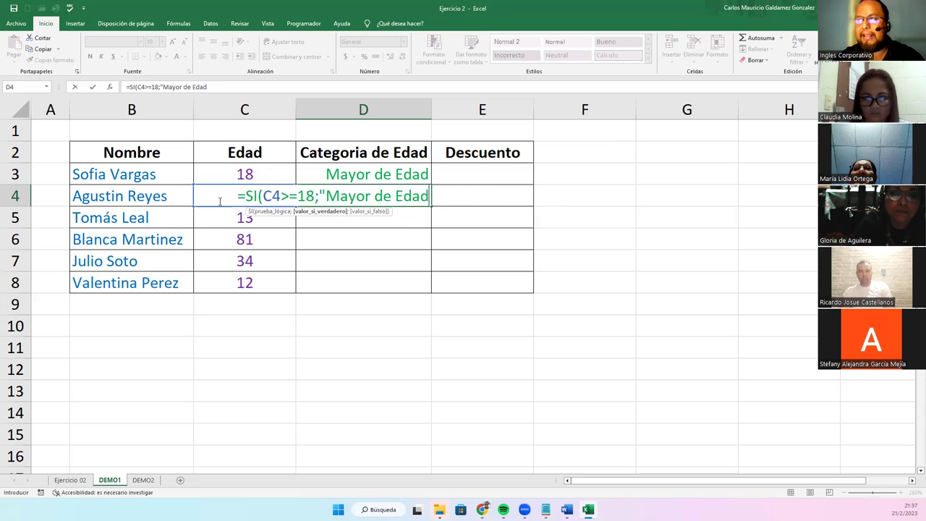
{"action": "type", "text": "\";"}
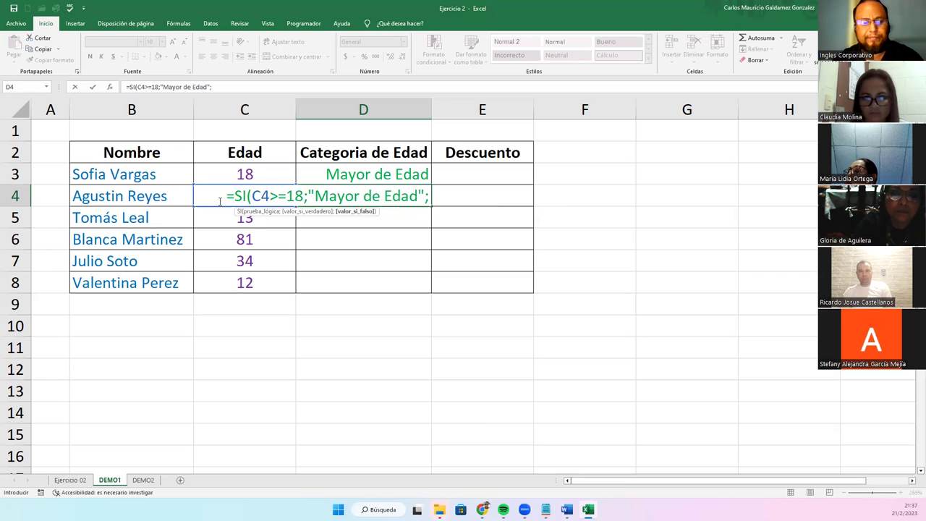
{"action": "type", "text": "\"Men"}
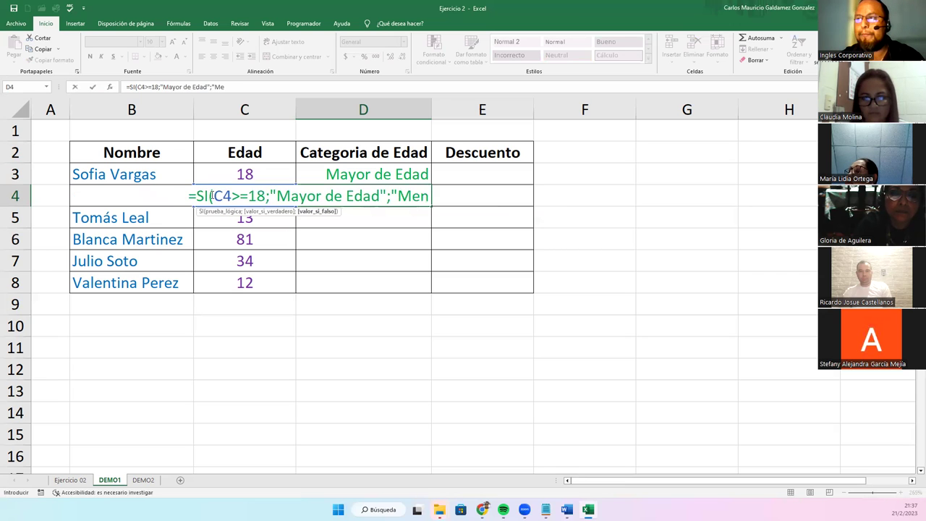
{"action": "type", "text": "or de Edad2"}
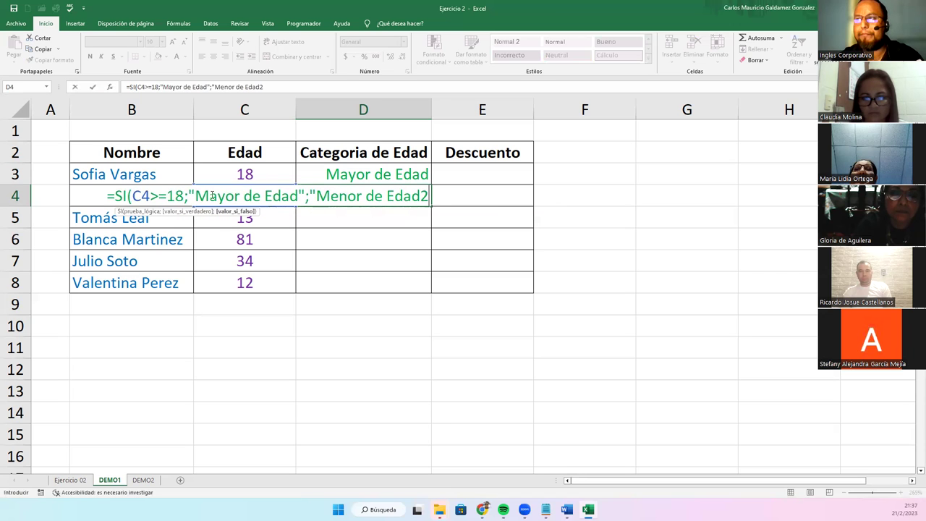
{"action": "key", "text": "BackSpace"}
{"action": "type", "text": "\""}
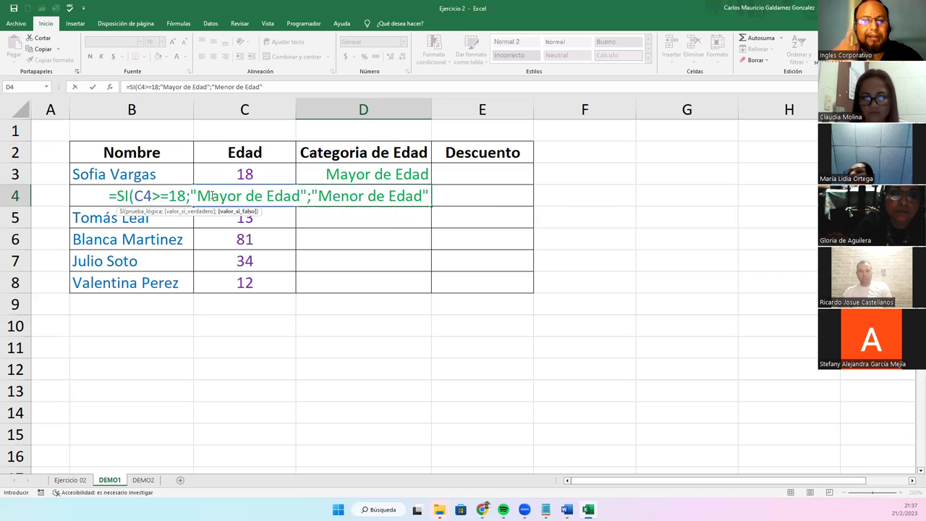
{"action": "type", "text": ")"}
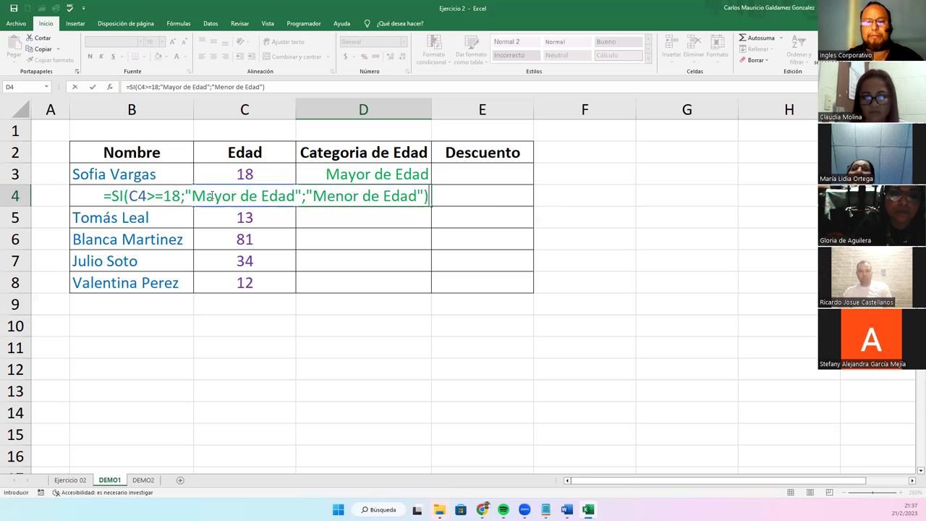
{"action": "key", "text": "Return"}
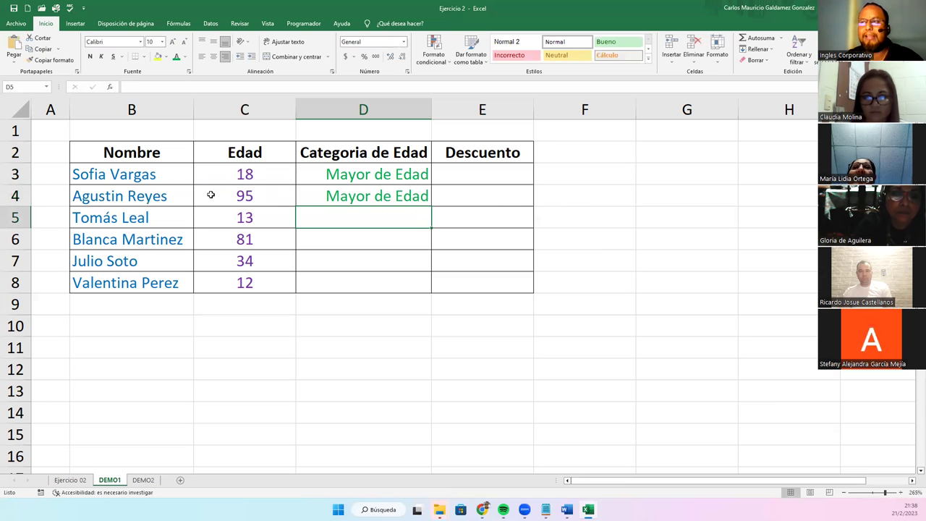
Step: Fill the SI formula from D3 down through D8 in the Categoria de Edad column
{"action": "left_click", "coordinate": [304, 198]}
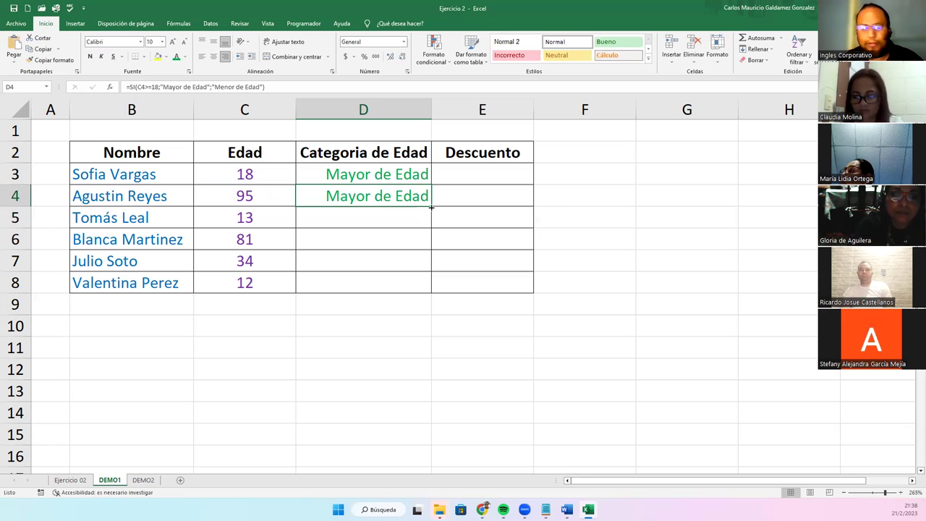
{"action": "left_click", "coordinate": [413, 176]}
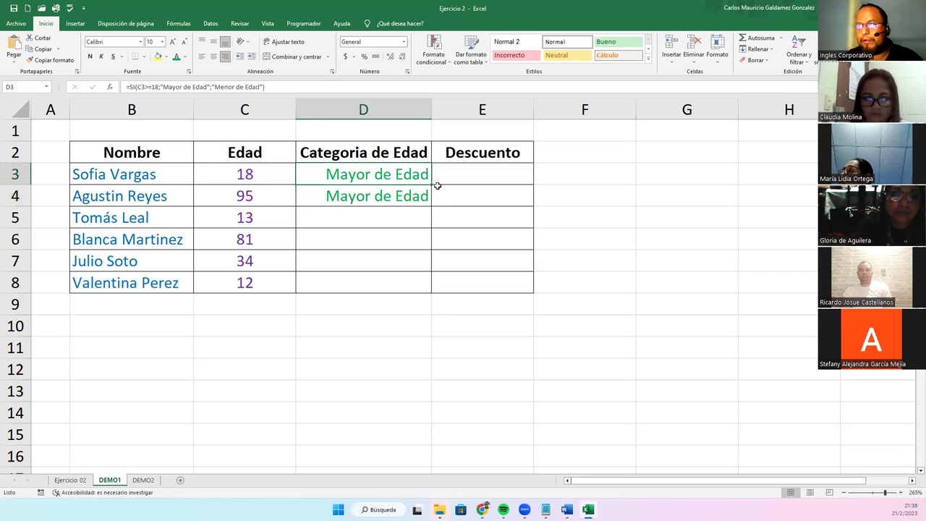
{"action": "left_click_drag", "start_coordinate": [430, 187], "coordinate": [435, 296]}
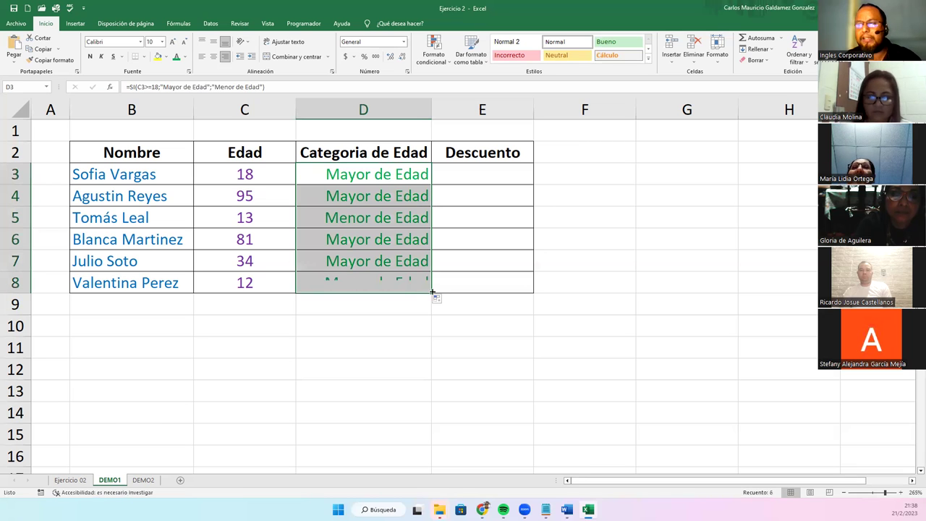
Step: Check the filled Categoria de Edad results against the ages, especially in rows 3, 4, 5 and 8
{"action": "left_click", "coordinate": [359, 196]}
{"action": "left_click", "coordinate": [357, 176]}
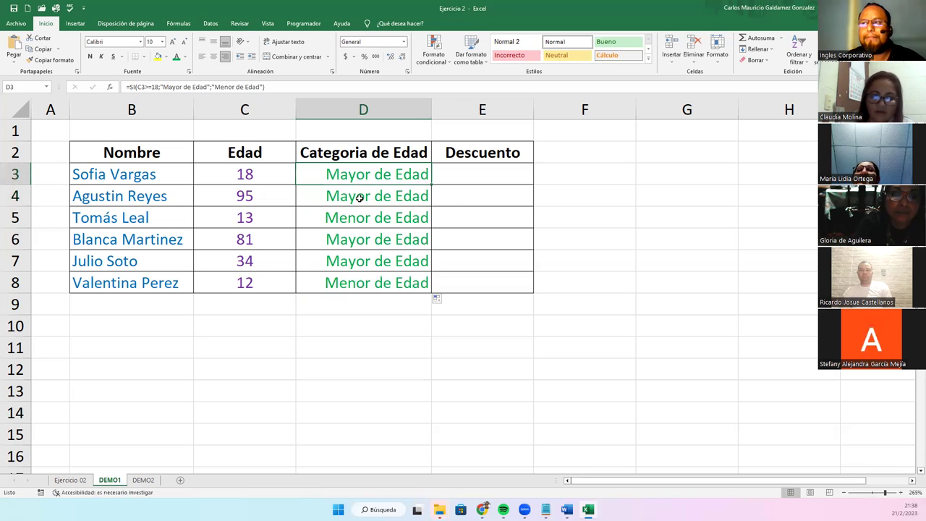
{"action": "left_click", "coordinate": [357, 199]}
{"action": "left_click", "coordinate": [369, 218]}
{"action": "left_click_drag", "start_coordinate": [243, 218], "coordinate": [340, 217]}
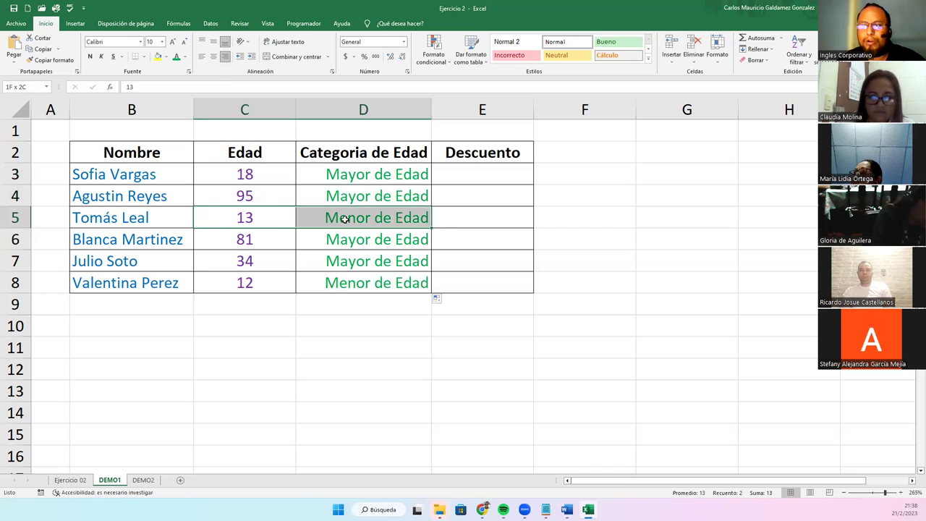
{"action": "left_click_drag", "start_coordinate": [274, 281], "coordinate": [329, 282]}
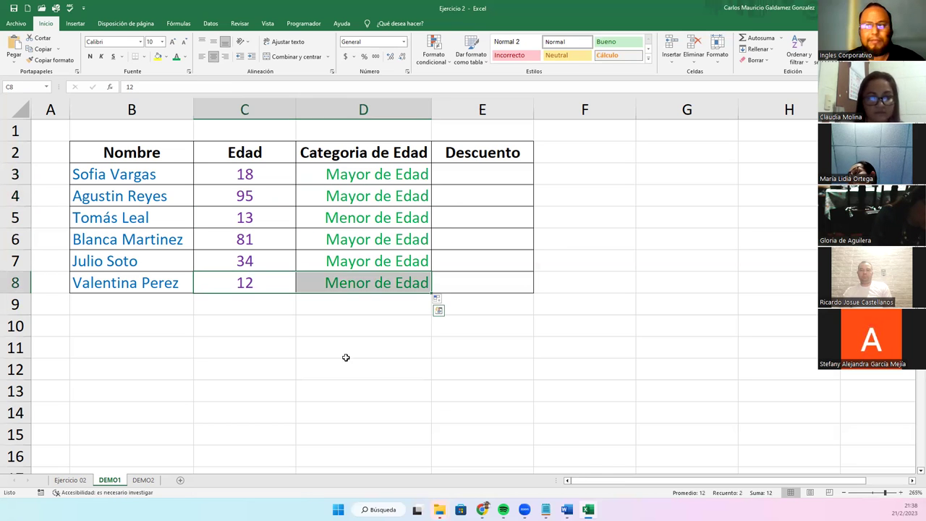
{"action": "left_click", "coordinate": [325, 347]}
Step: Copy the full SI formula text from D3 and leave the cell's formula as it is
{"action": "left_click", "coordinate": [358, 178]}
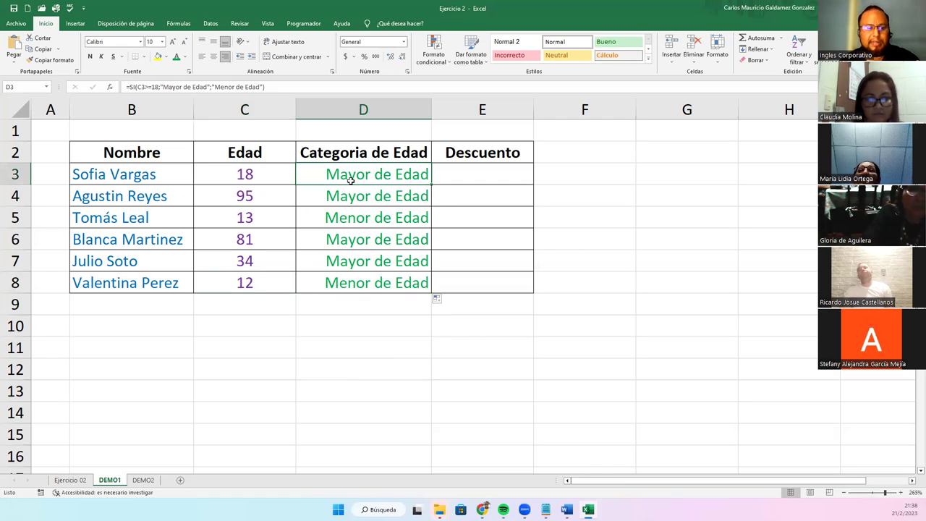
{"action": "double_click", "coordinate": [350, 180]}
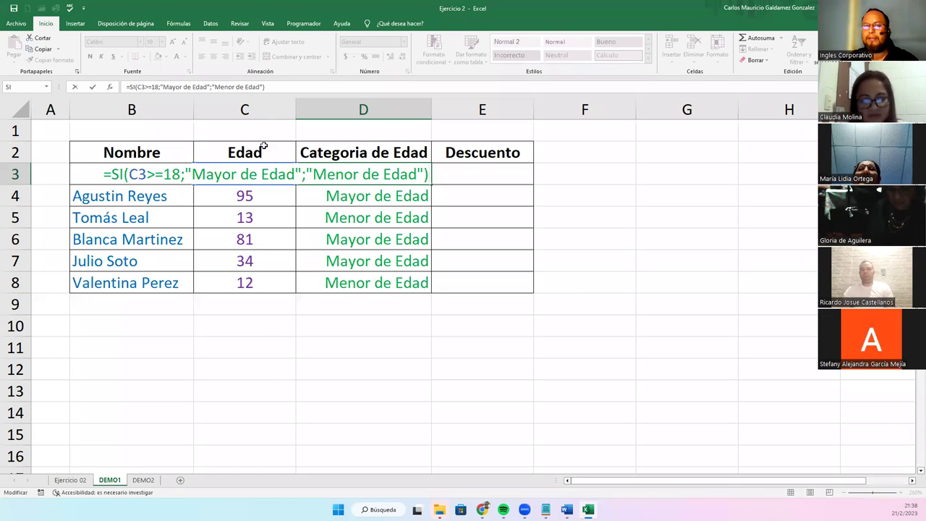
{"action": "left_click_drag", "start_coordinate": [273, 87], "coordinate": [59, 88]}
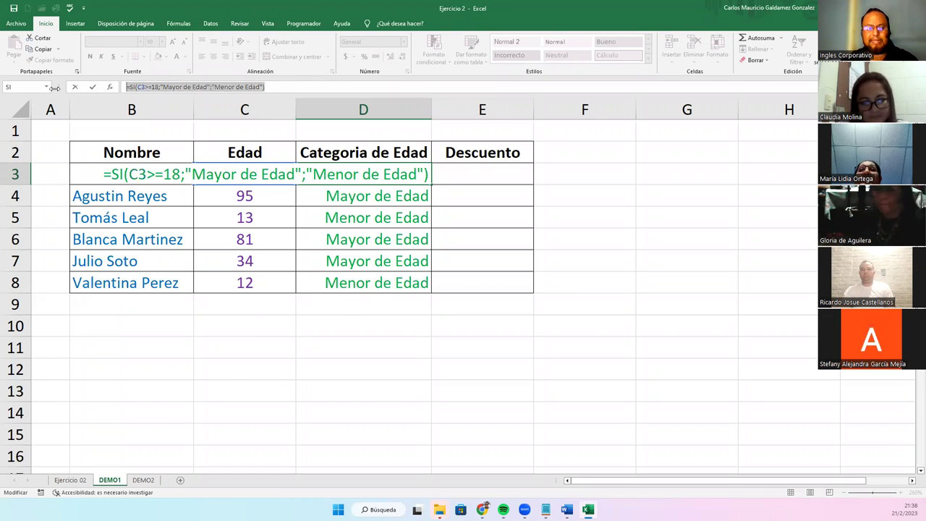
{"action": "key", "text": "ctrl+c"}
{"action": "key", "text": "alt+Tab"}
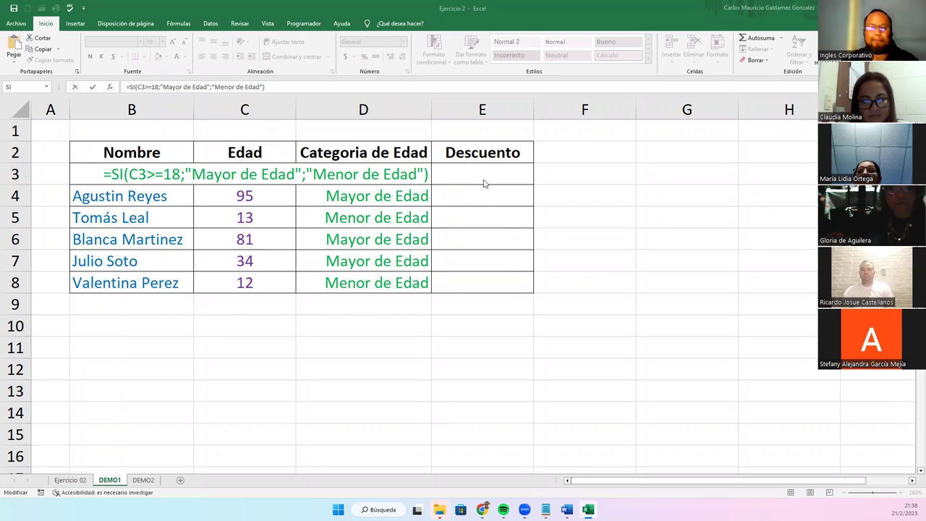
{"action": "key", "text": "ctrl+Return"}
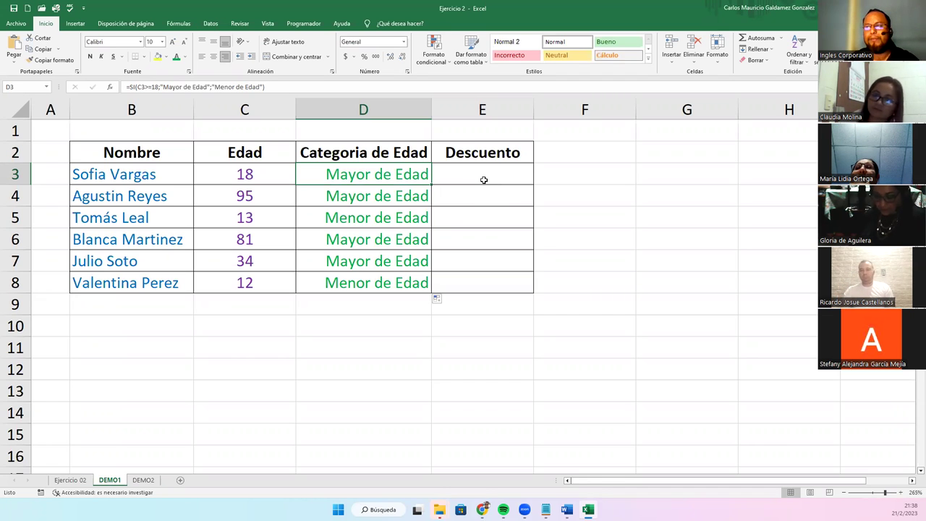
Step: Insert the SI function from the Lógica category into Descuento cell E3
{"action": "left_click", "coordinate": [483, 179]}
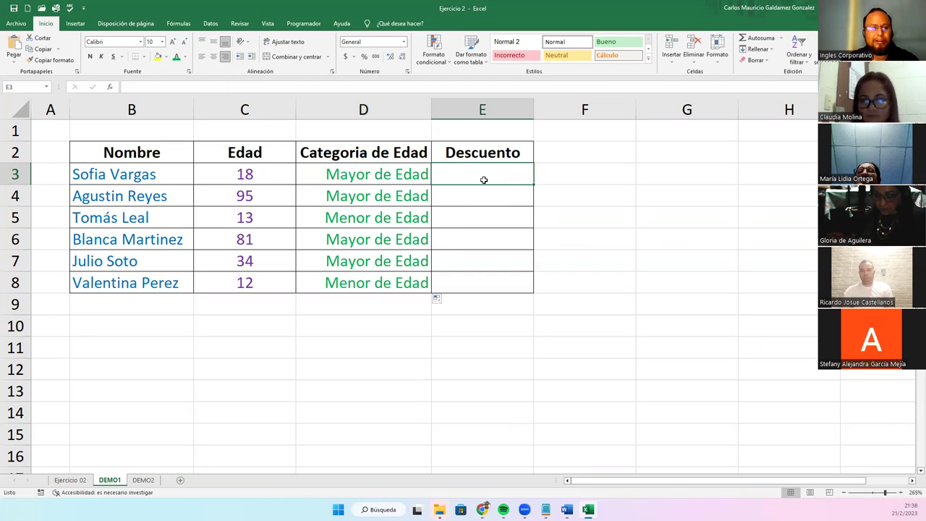
{"action": "left_click", "coordinate": [109, 87]}
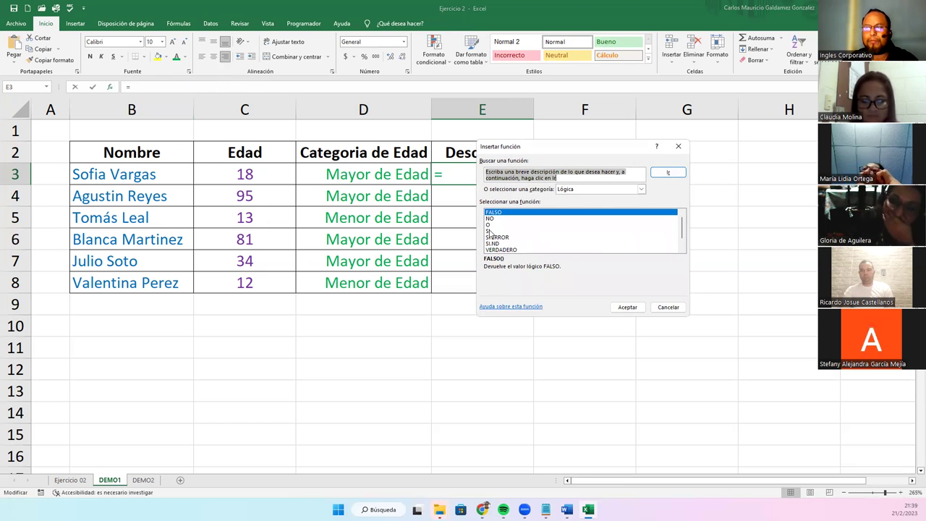
{"action": "left_click", "coordinate": [490, 231]}
{"action": "left_click", "coordinate": [626, 310]}
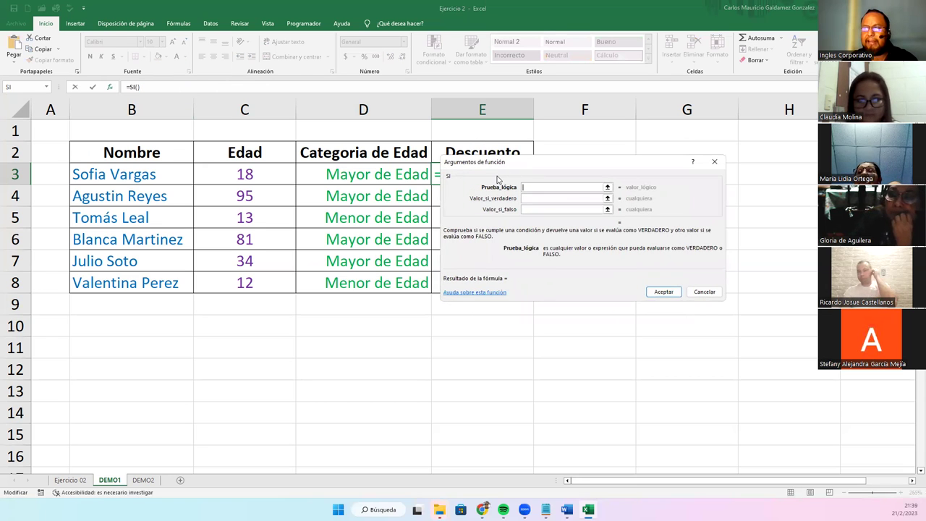
Step: Set the SI function's logical test to D3="Mayor de Edad"
{"action": "left_click", "coordinate": [270, 176]}
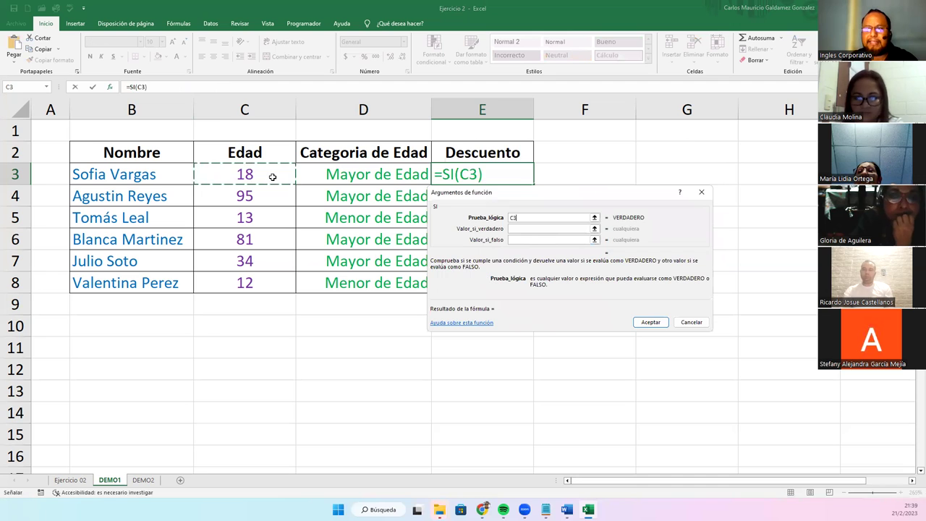
{"action": "left_click", "coordinate": [333, 182]}
{"action": "type", "text": "=\"Mayor de Edad\")"}
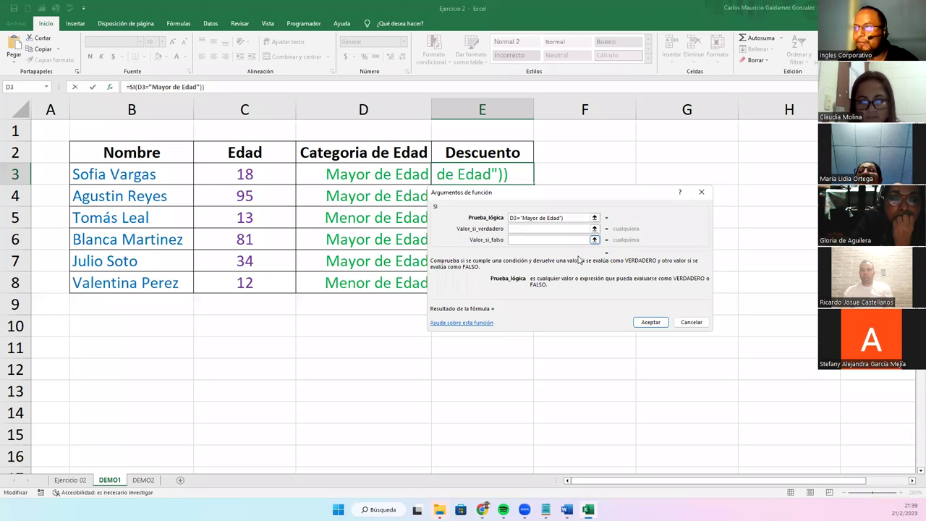
{"action": "key", "text": "BackSpace"}
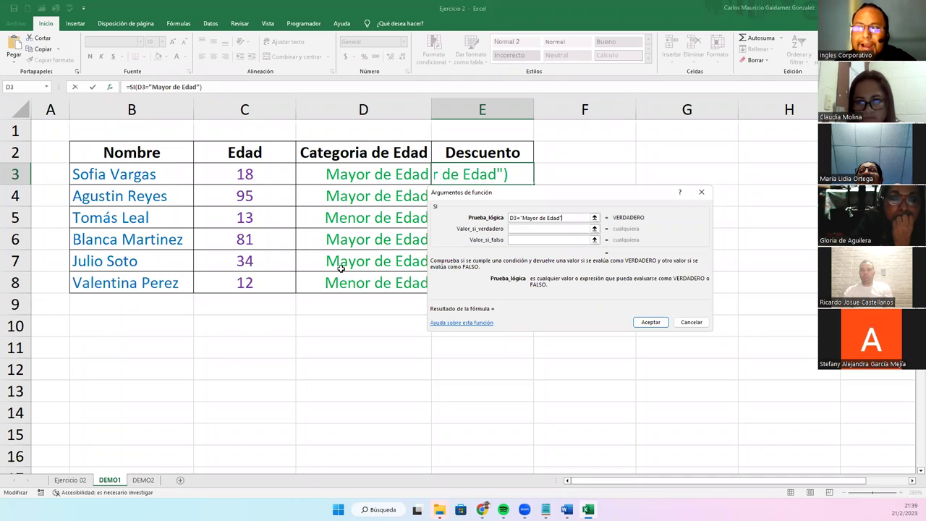
Step: Try a lowercase "edad" and a missing initial letter in the logical test's comparison text, and restore "Mayor de Edad"
{"action": "left_click", "coordinate": [548, 217]}
{"action": "key", "text": "BackSpace"}
{"action": "type", "text": "e"}
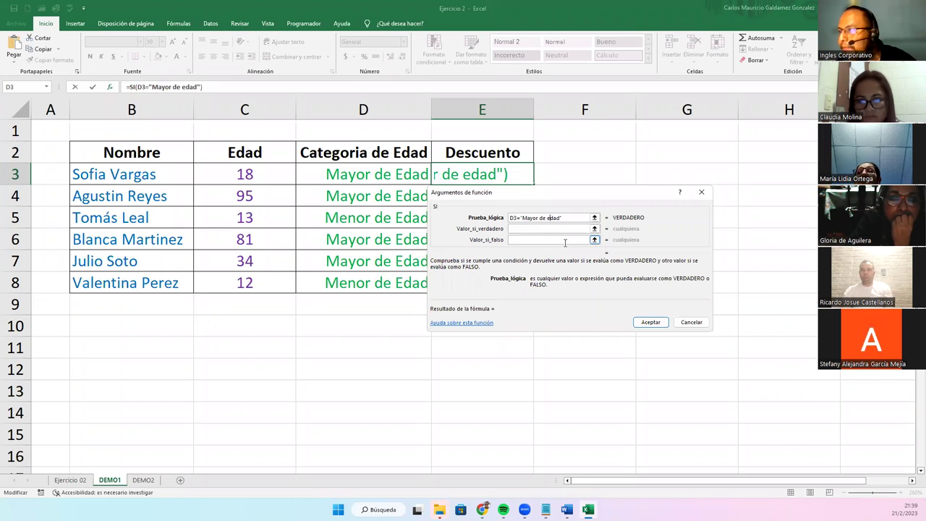
{"action": "key", "text": "BackSpace"}
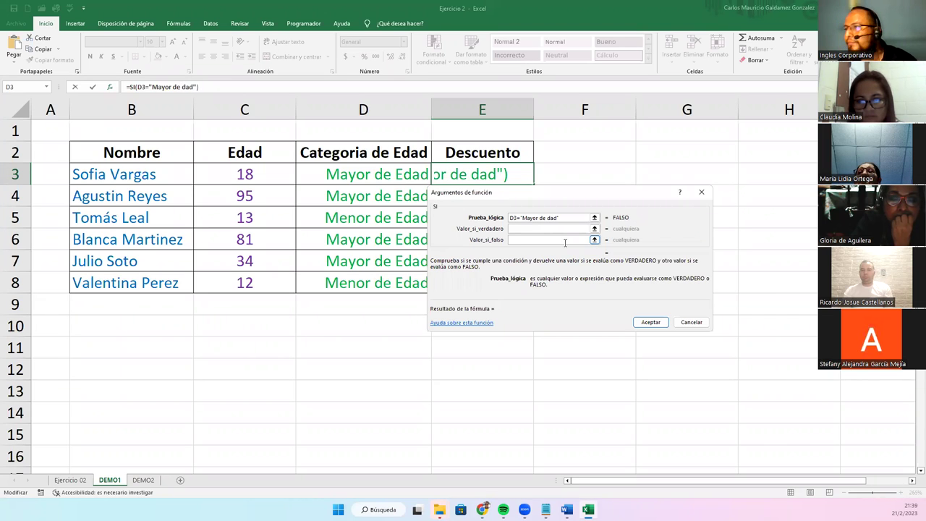
{"action": "type", "text": "E"}
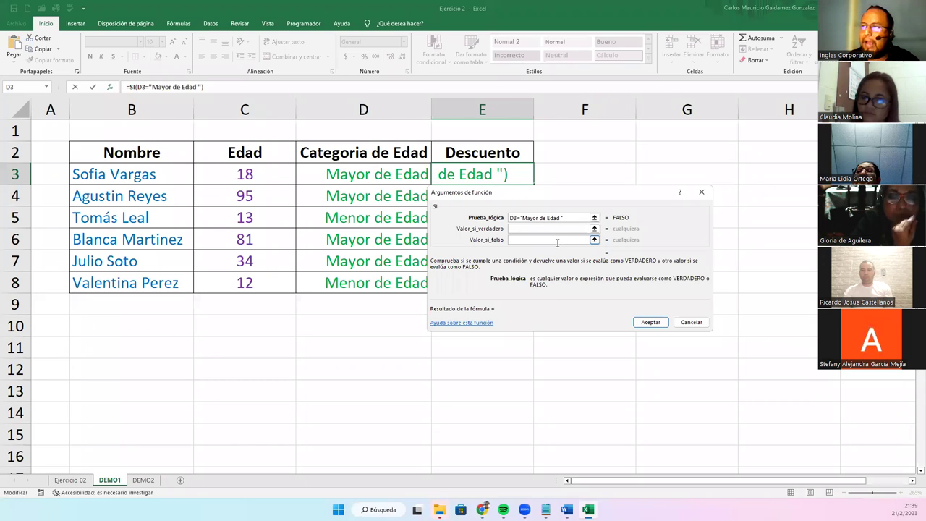
Step: Try an extra space after and before "Edad" in the logical test, and restore it to D3="Mayor de Edad"
{"action": "left_click_drag", "start_coordinate": [522, 218], "coordinate": [562, 218]}
{"action": "left_click", "coordinate": [572, 239]}
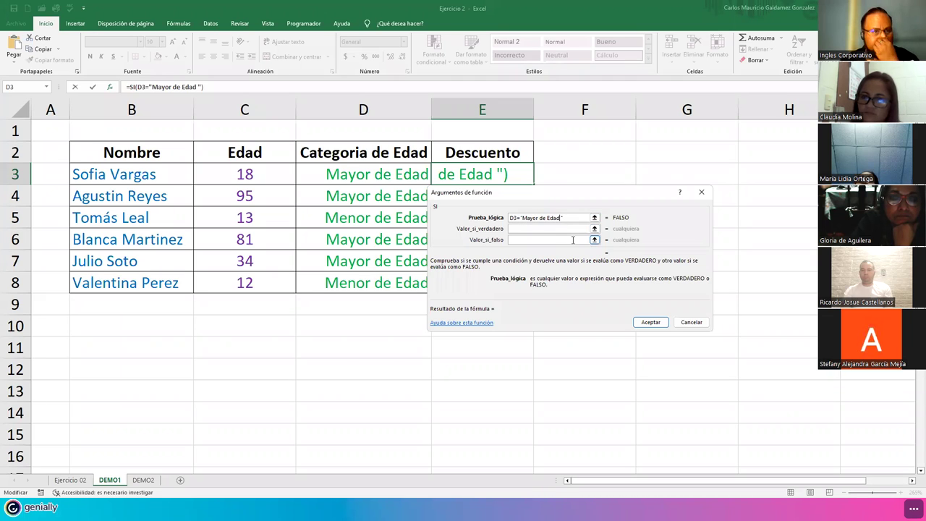
{"action": "left_click", "coordinate": [539, 217]}
{"action": "key", "text": "BackSpace"}
{"action": "left_click", "coordinate": [546, 218]}
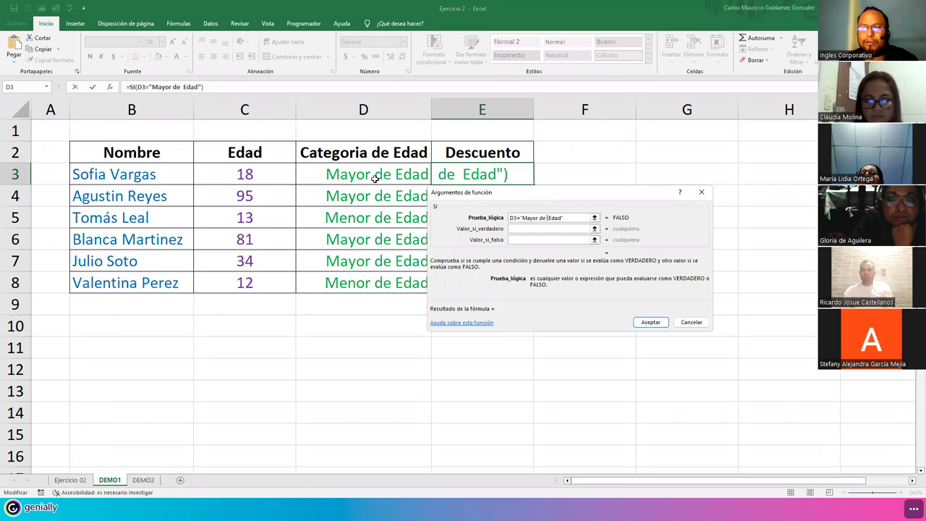
{"action": "key", "text": "BackSpace"}
{"action": "left_click", "coordinate": [538, 228]}
{"action": "left_click", "coordinate": [521, 218]}
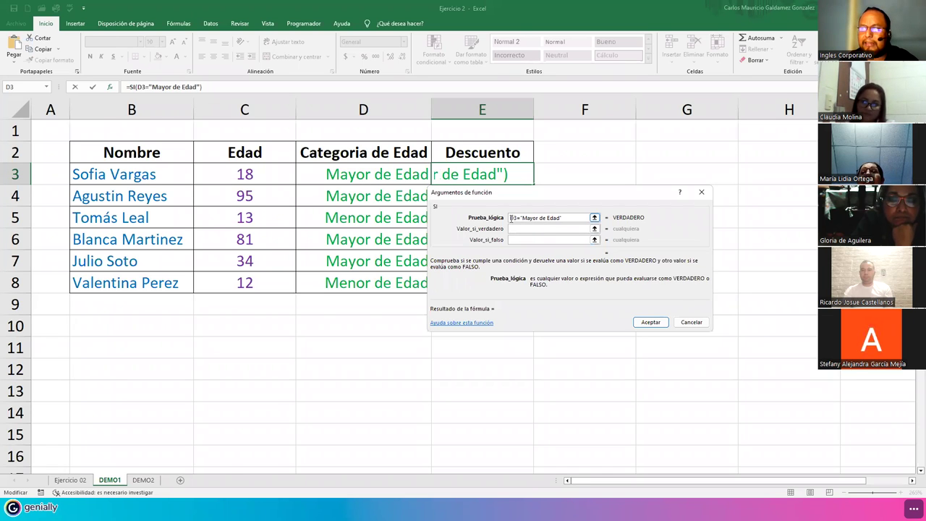
{"action": "left_click_drag", "start_coordinate": [523, 218], "coordinate": [561, 217]}
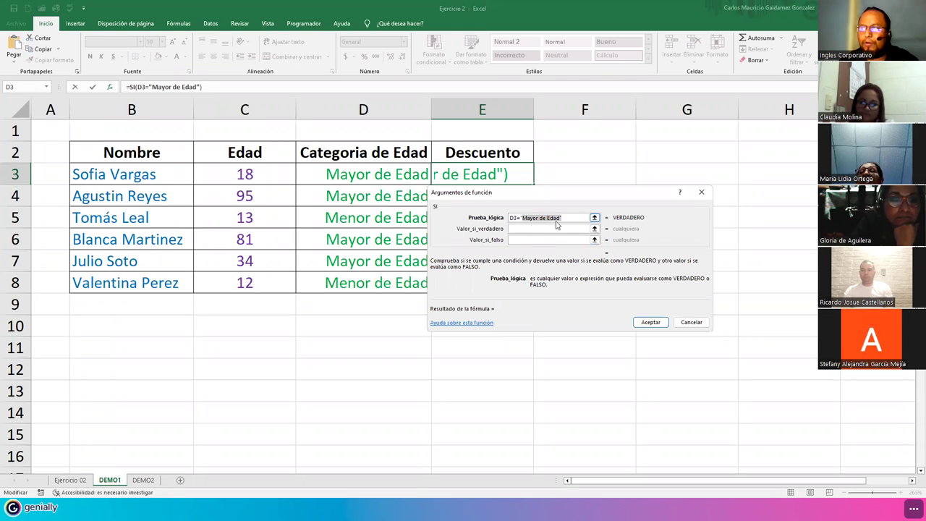
Step: Complete the SI function in E3 with "SI" as the value if true and "NO" as the value if false
{"action": "left_click", "coordinate": [532, 229]}
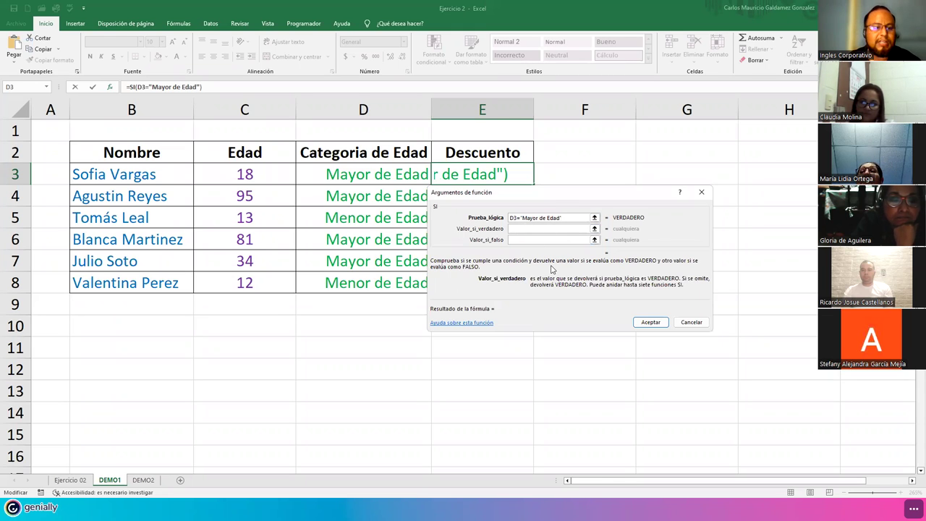
{"action": "type", "text": "Si"}
{"action": "key", "text": "BackSpace"}
{"action": "key", "text": "BackSpace"}
{"action": "type", "text": "\""}
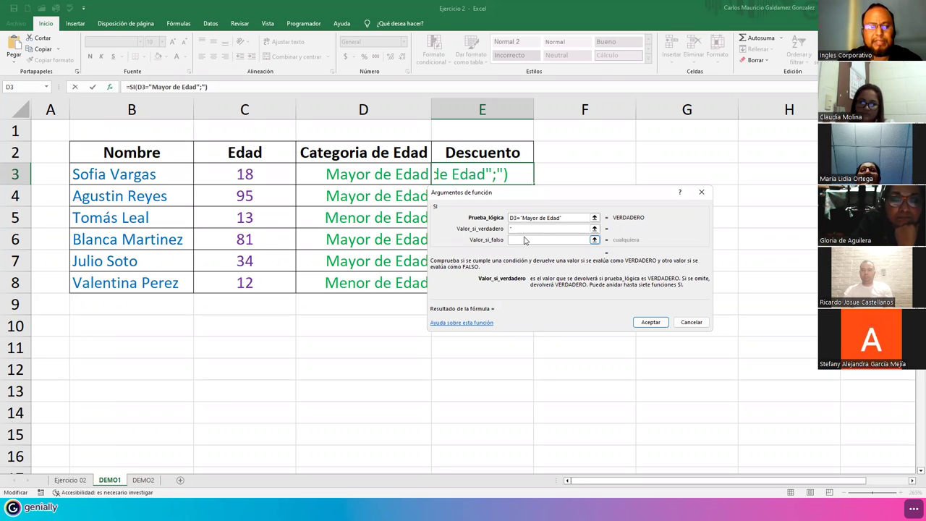
{"action": "type", "text": "SI\""}
{"action": "left_click", "coordinate": [526, 240]}
{"action": "type", "text": "\""}
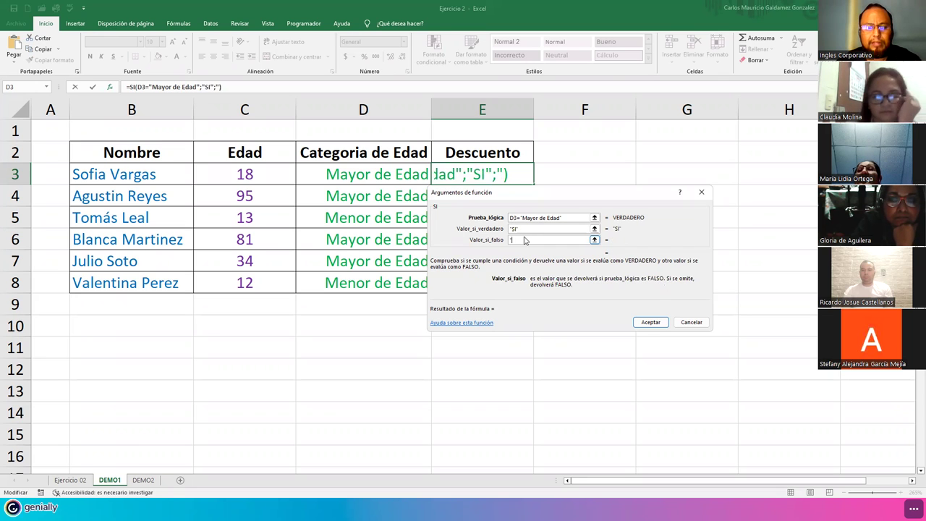
{"action": "type", "text": "NO\""}
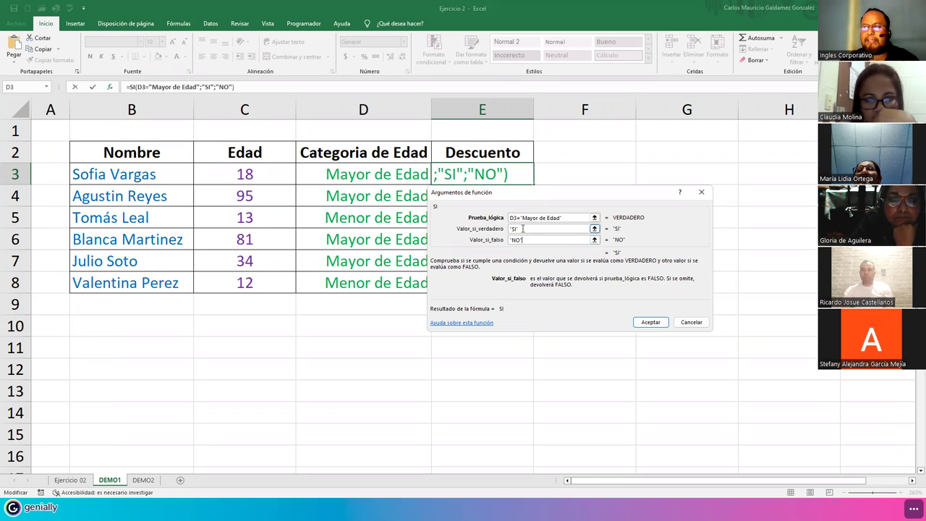
{"action": "left_click", "coordinate": [523, 228]}
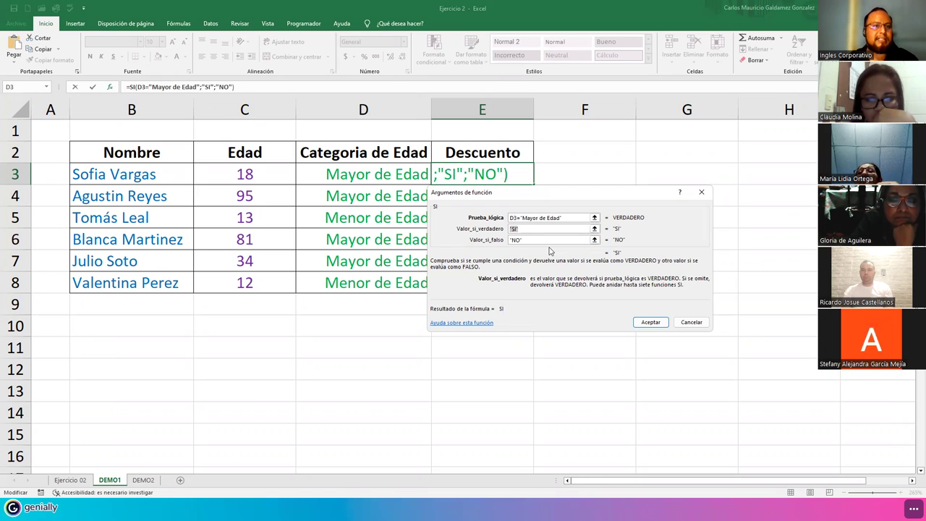
{"action": "left_click", "coordinate": [539, 239]}
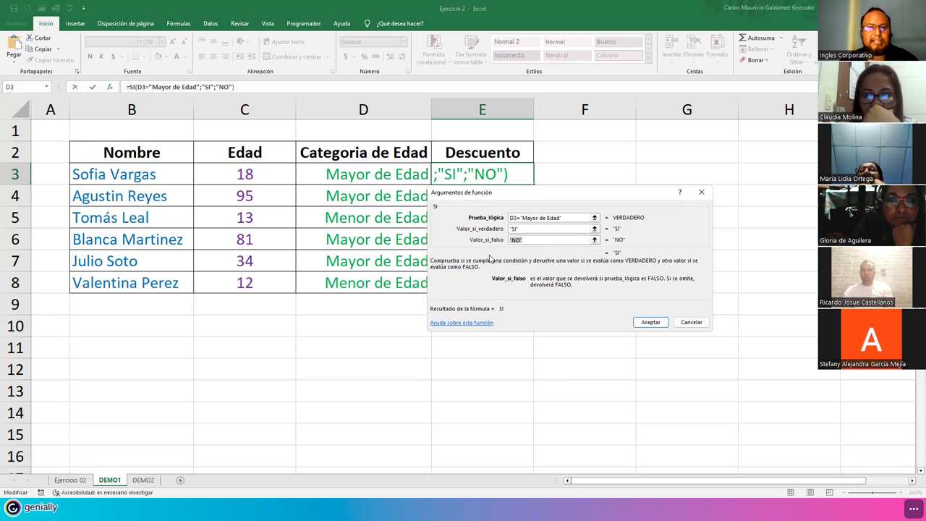
{"action": "left_click", "coordinate": [652, 326]}
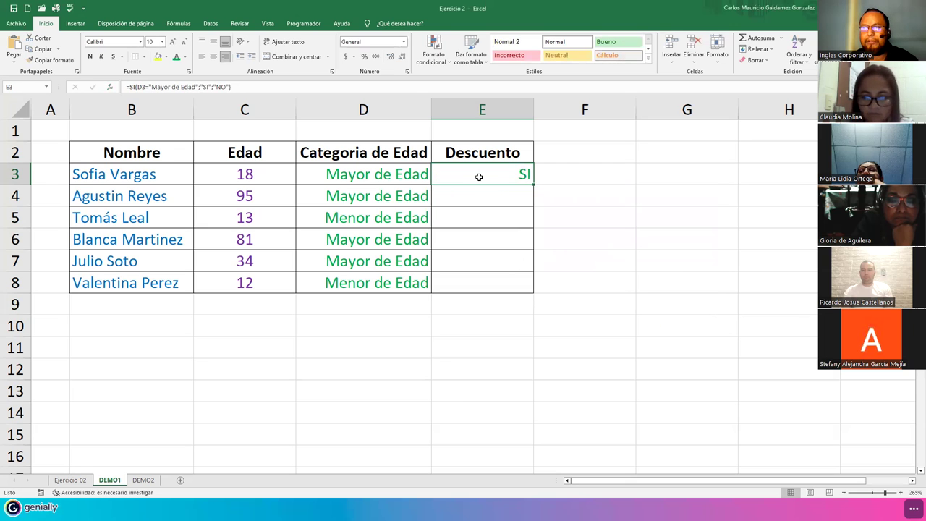
Step: Copy the Descuento formula from E3 down the column to E8
{"action": "left_click", "coordinate": [278, 170]}
{"action": "left_click", "coordinate": [410, 177]}
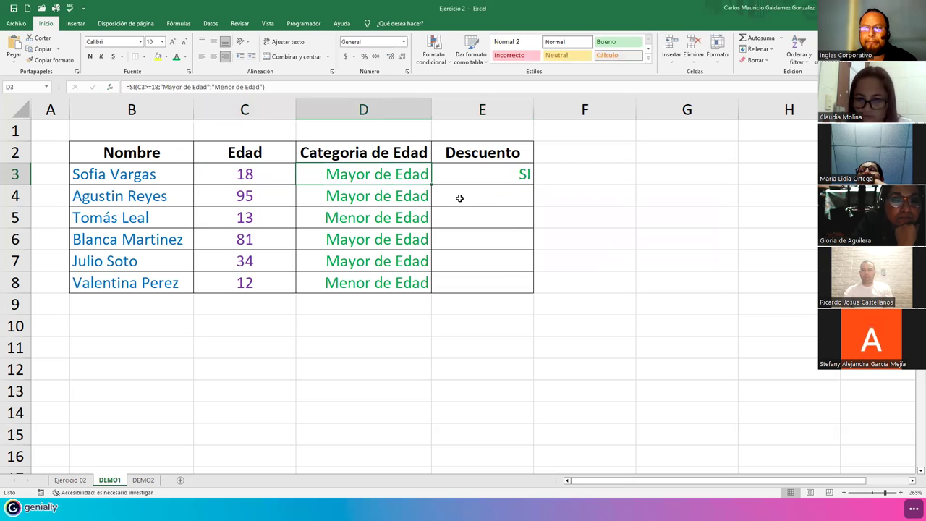
{"action": "left_click", "coordinate": [503, 177]}
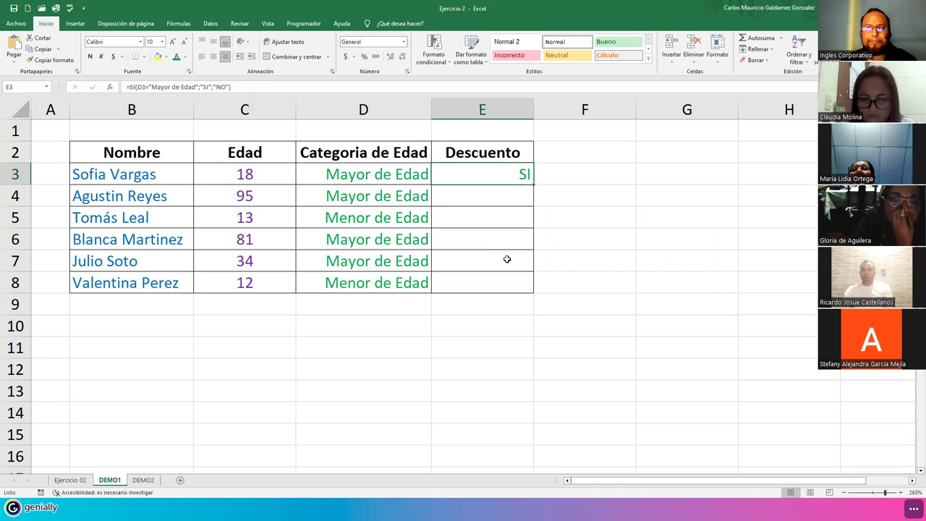
{"action": "double_click", "coordinate": [533, 185]}
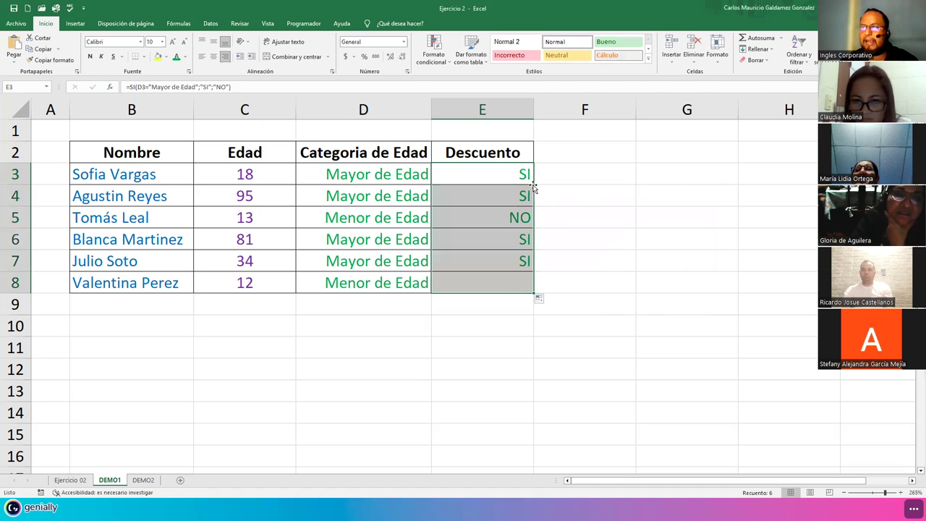
Step: Check the filled Descuento results against Categoria de Edad, especially in rows 5 and 8
{"action": "left_click", "coordinate": [483, 240]}
{"action": "left_click", "coordinate": [492, 216]}
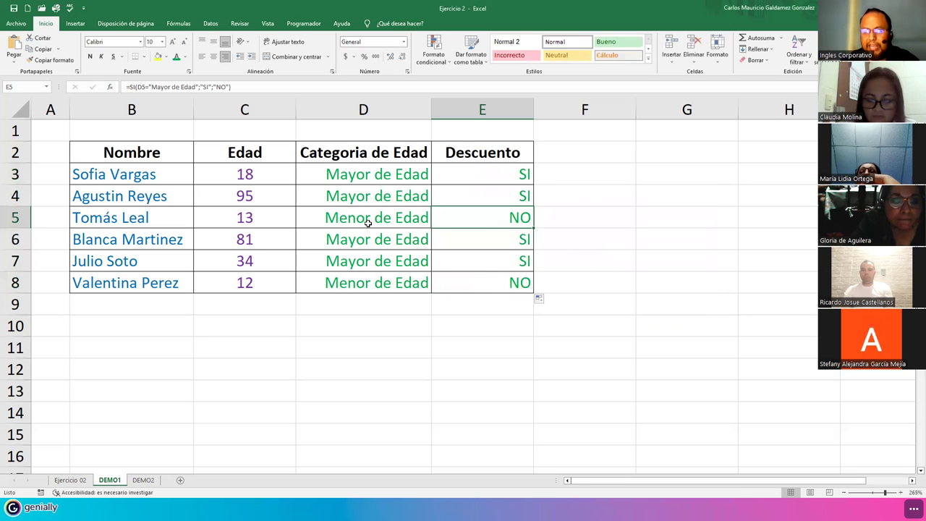
{"action": "left_click_drag", "start_coordinate": [314, 214], "coordinate": [463, 214]}
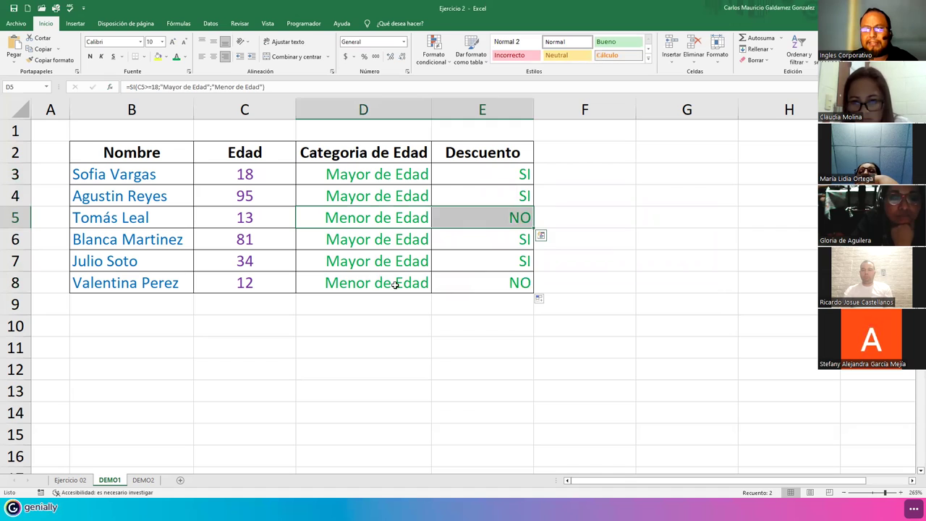
{"action": "left_click_drag", "start_coordinate": [392, 284], "coordinate": [467, 289]}
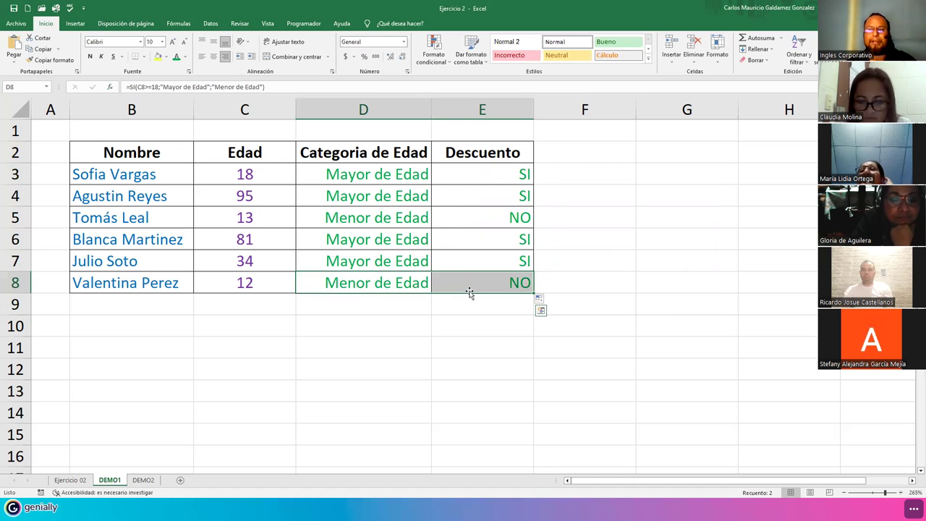
Step: Try replacing the SI formula in E3 with a direct reference to cell E4, and discard the edit
{"action": "left_click", "coordinate": [465, 177]}
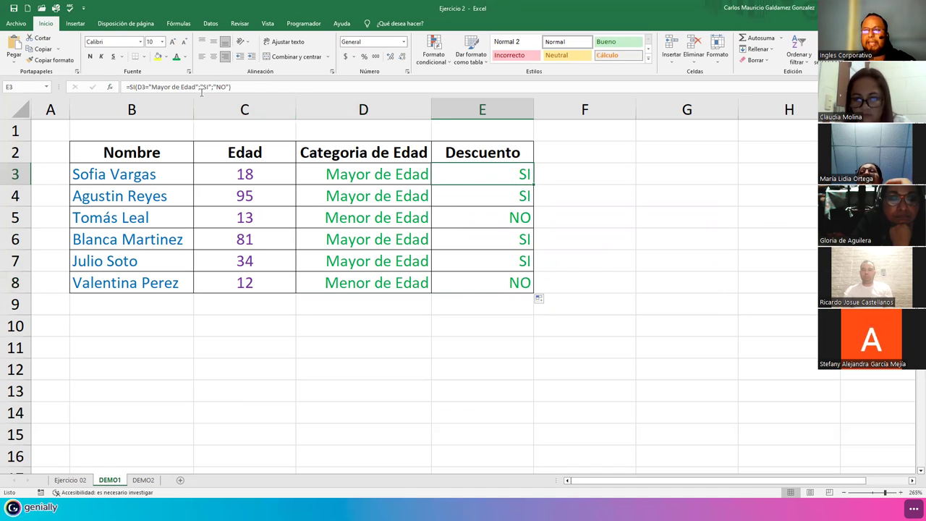
{"action": "left_click_drag", "start_coordinate": [230, 88], "coordinate": [58, 84]}
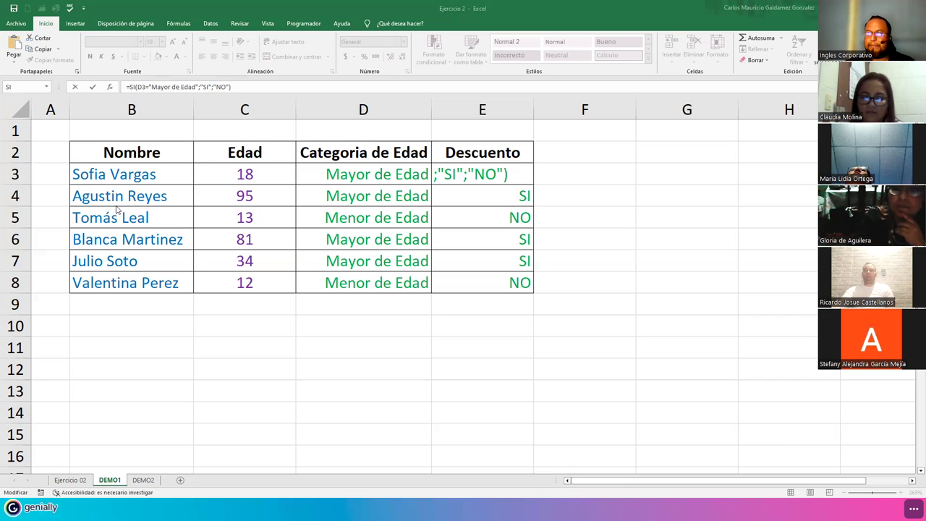
{"action": "key", "text": "shift+Home"}
{"action": "type", "text": "="}
{"action": "left_click", "coordinate": [478, 200]}
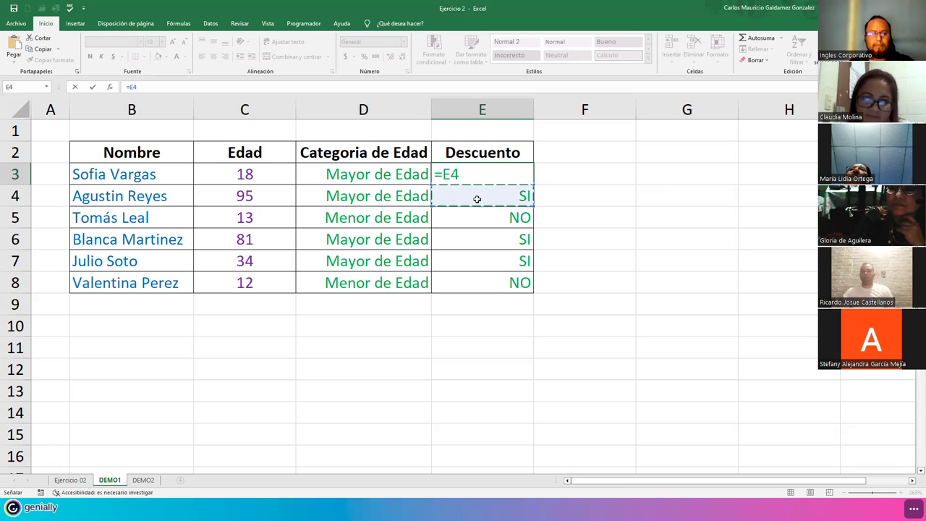
{"action": "key", "text": "Escape"}
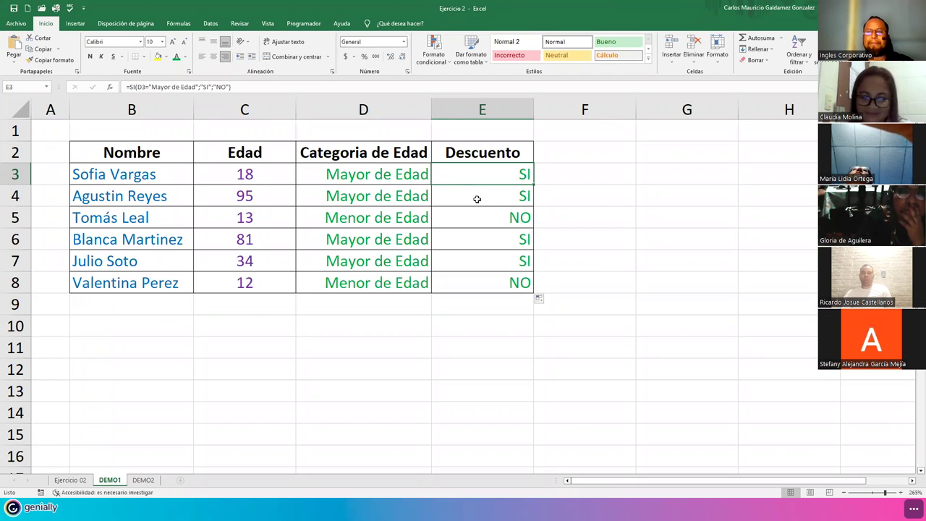
Step: Compare the Categoria de Edad and Descuento formulas in rows 3 and 8
{"action": "left_click", "coordinate": [400, 179]}
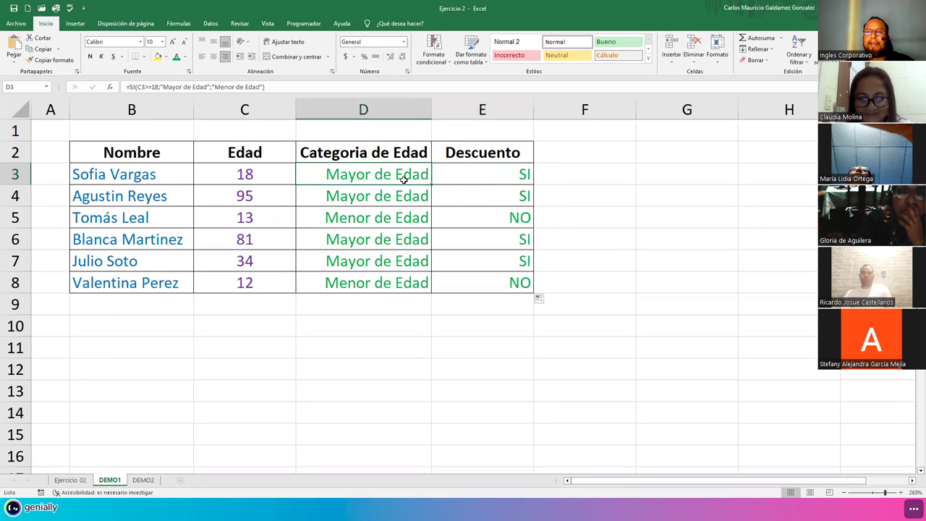
{"action": "left_click", "coordinate": [484, 176]}
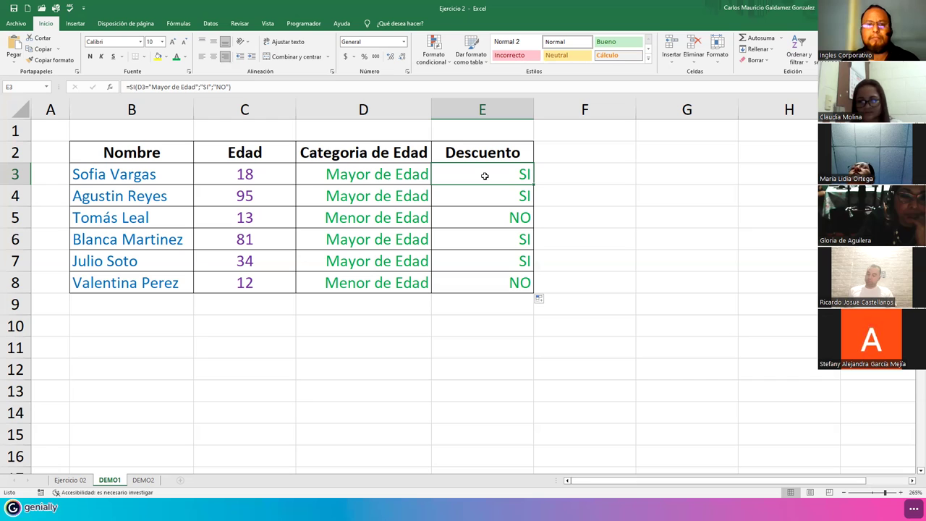
{"action": "left_click", "coordinate": [327, 373]}
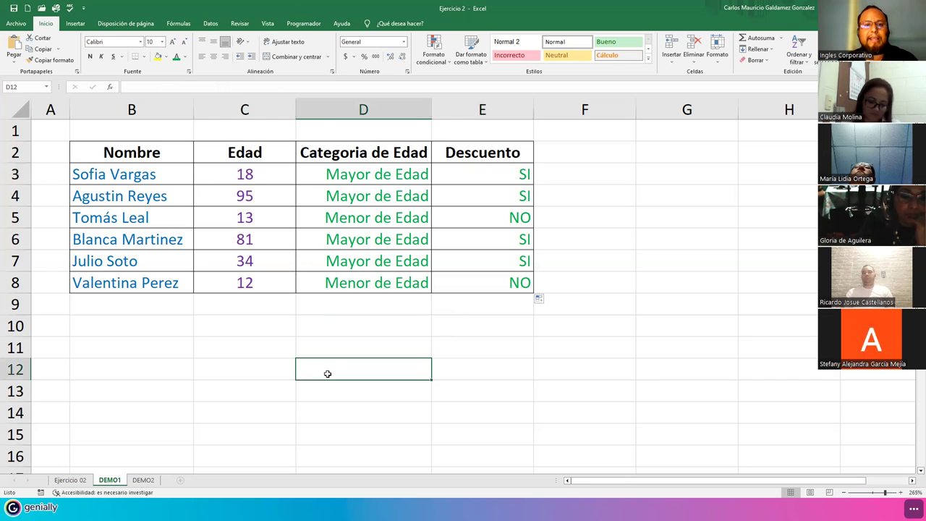
{"action": "left_click", "coordinate": [340, 281]}
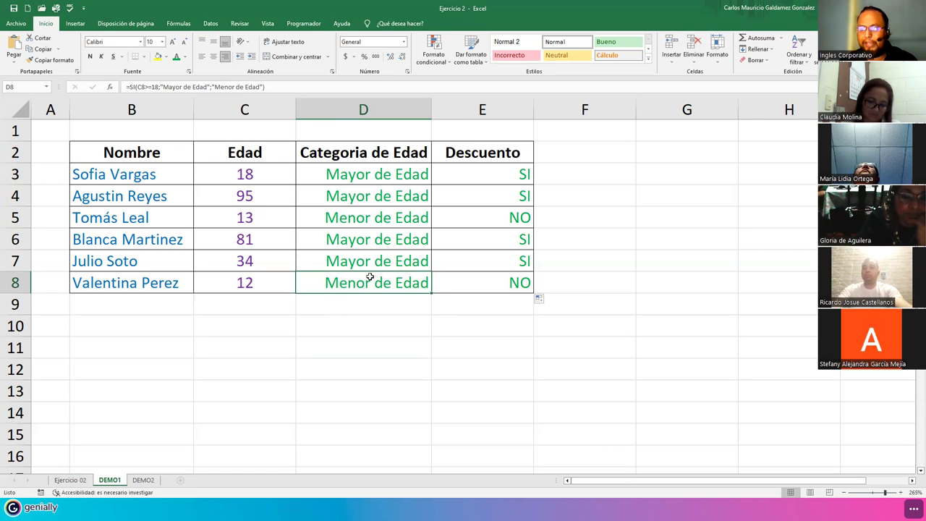
{"action": "left_click", "coordinate": [449, 284]}
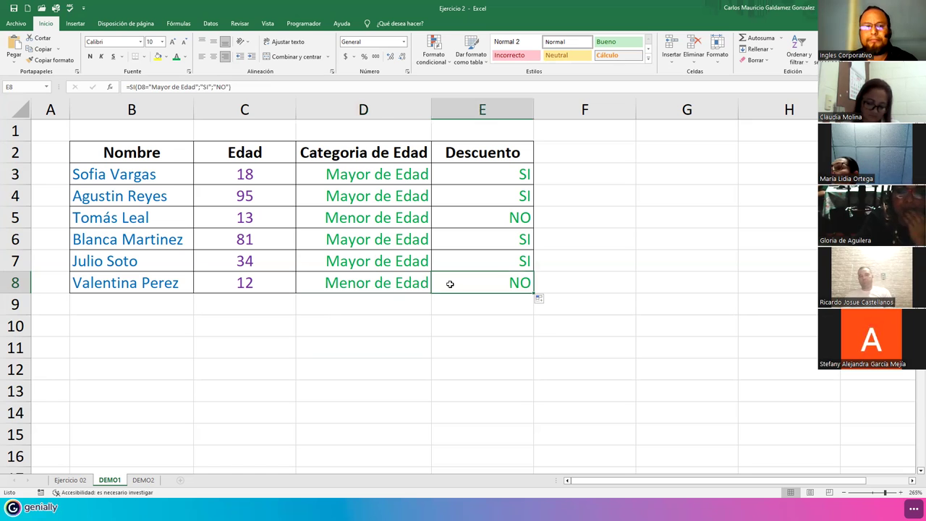
{"action": "left_click", "coordinate": [347, 340]}
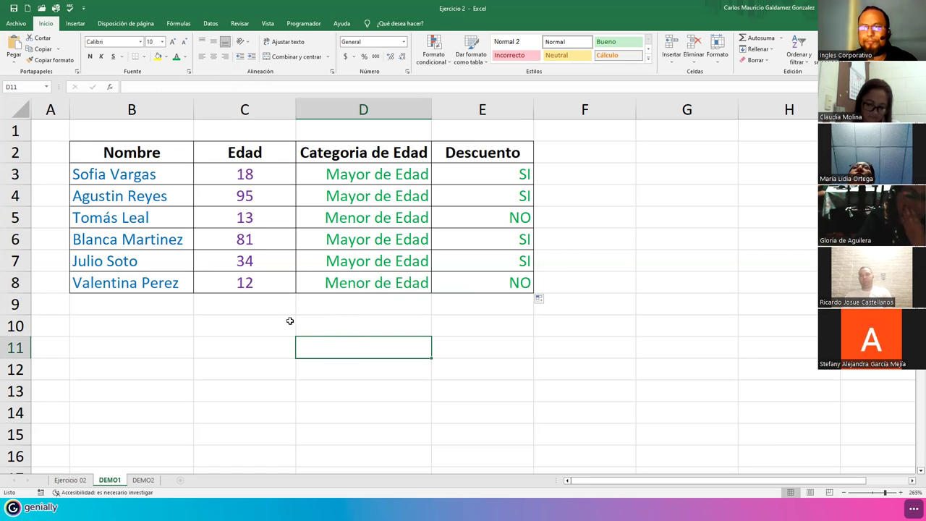
{"action": "left_click", "coordinate": [262, 306]}
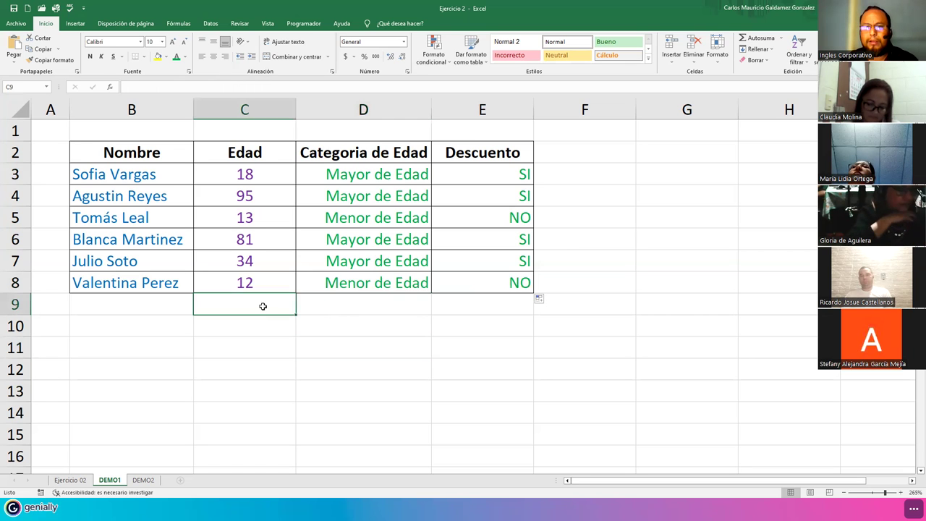
{"action": "scroll", "coordinate": [268, 311], "scroll_direction": "down", "scroll_amount": 6}
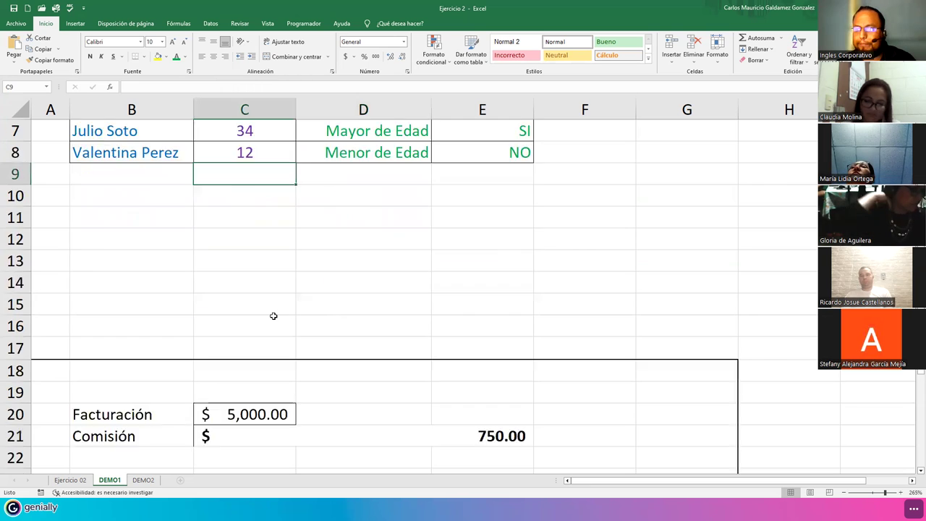
{"action": "scroll", "coordinate": [272, 316], "scroll_direction": "up", "scroll_amount": 2}
{"action": "scroll", "coordinate": [275, 318], "scroll_direction": "up", "scroll_amount": 4}
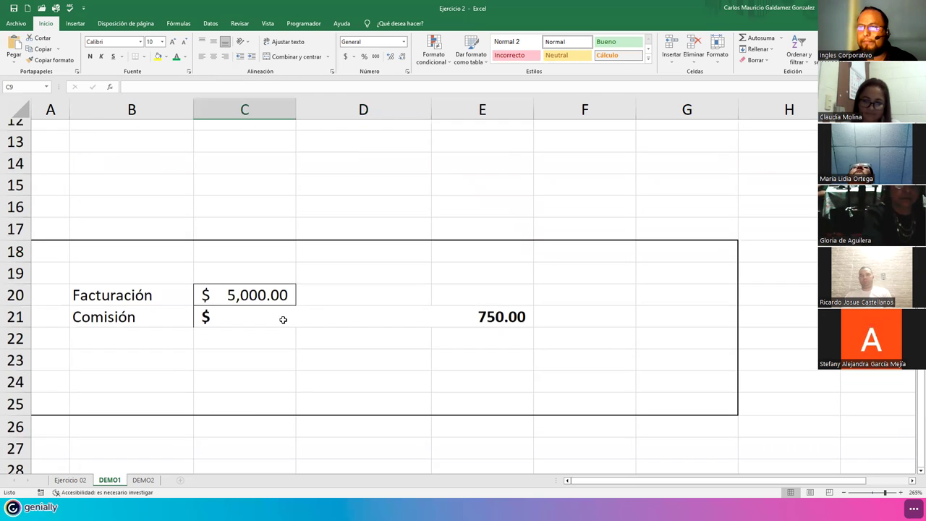
{"action": "left_click", "coordinate": [232, 283]}
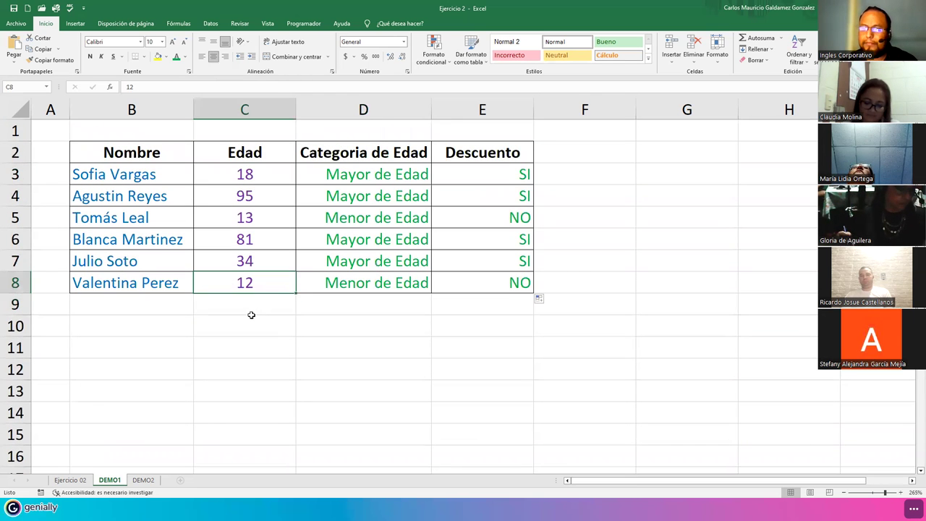
Step: Clear the Facturación amount in cell C20
{"action": "scroll", "coordinate": [260, 316], "scroll_direction": "down", "scroll_amount": 4}
{"action": "scroll", "coordinate": [288, 328], "scroll_direction": "down", "scroll_amount": 1}
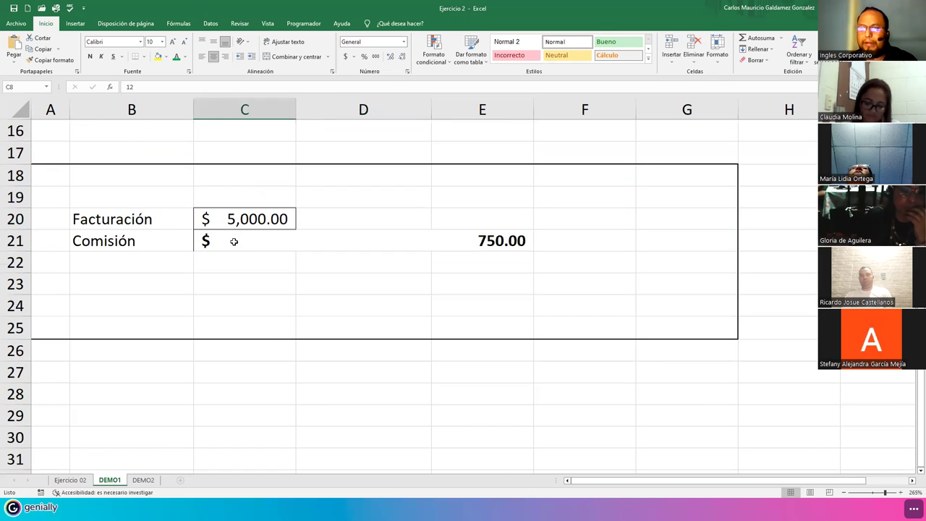
{"action": "left_click", "coordinate": [234, 240]}
{"action": "left_click", "coordinate": [227, 219]}
{"action": "key", "text": "Delete"}
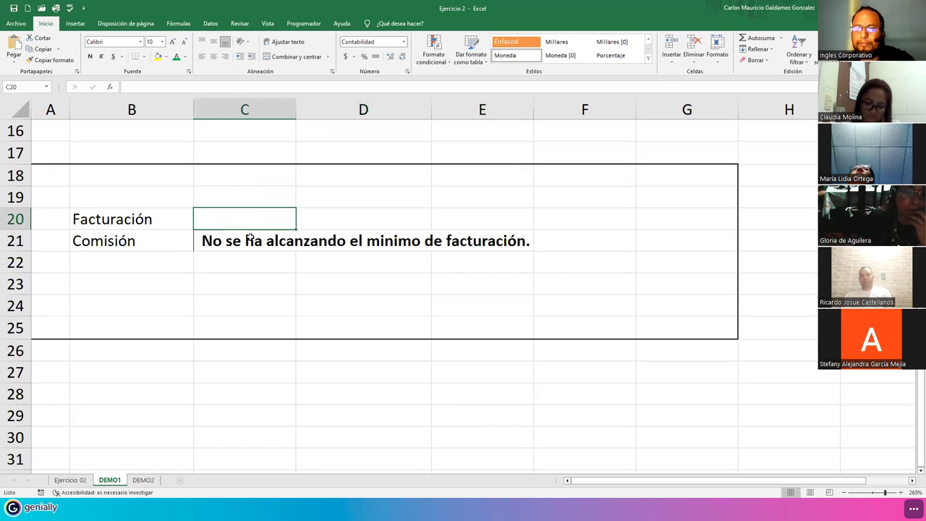
Step: Examine the Comisión SI formula in C21: its condition on C20, the 15% calculation and the text for the false case
{"action": "left_click", "coordinate": [241, 241]}
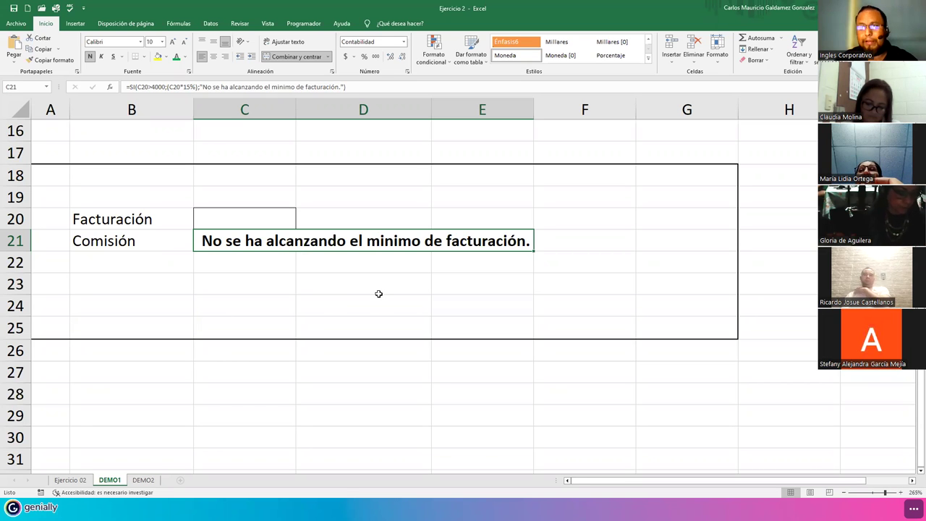
{"action": "left_click", "coordinate": [272, 214]}
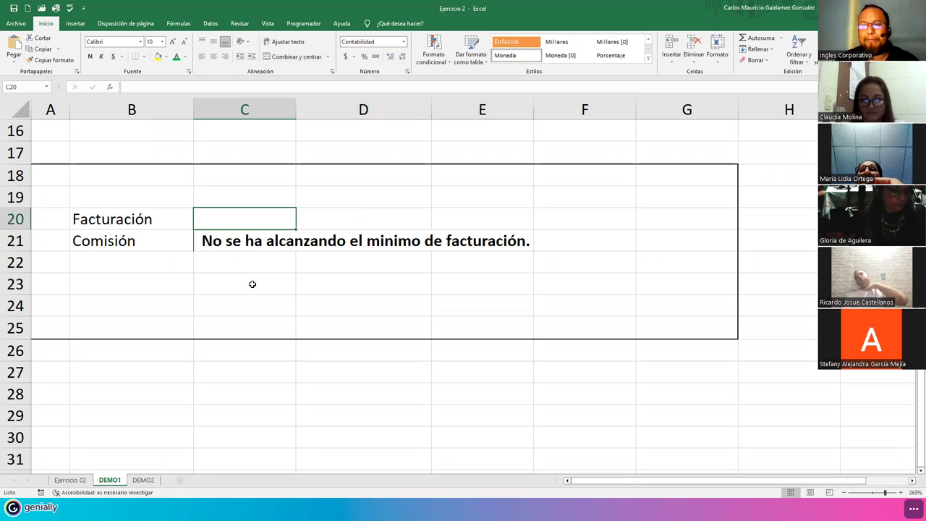
{"action": "left_click", "coordinate": [211, 248]}
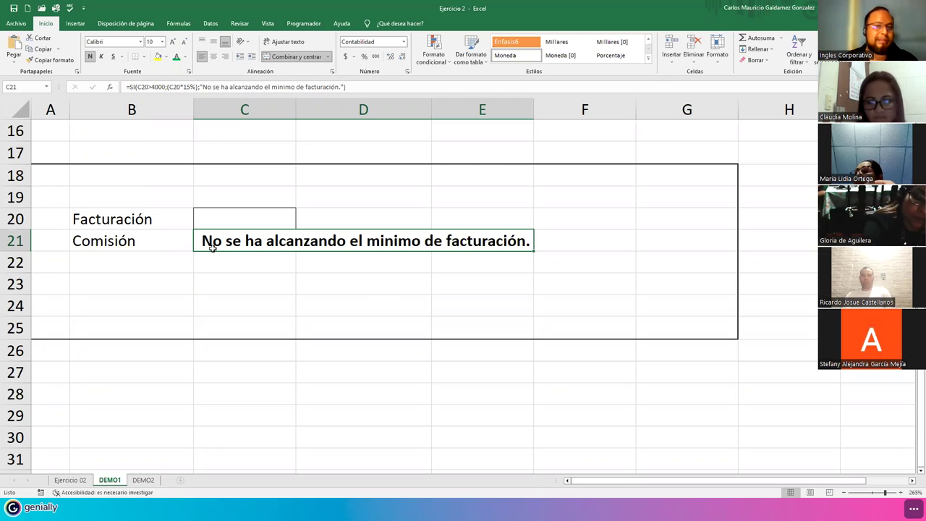
{"action": "double_click", "coordinate": [384, 237]}
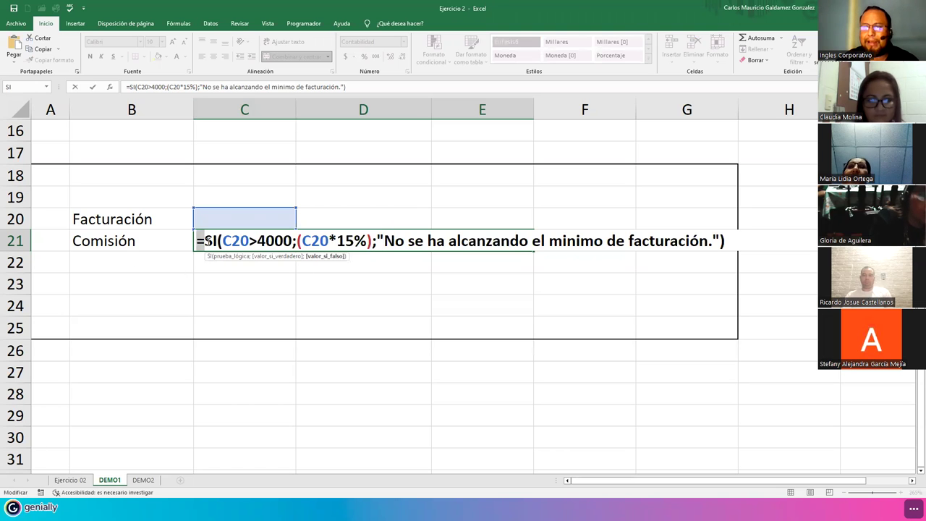
{"action": "left_click", "coordinate": [214, 240]}
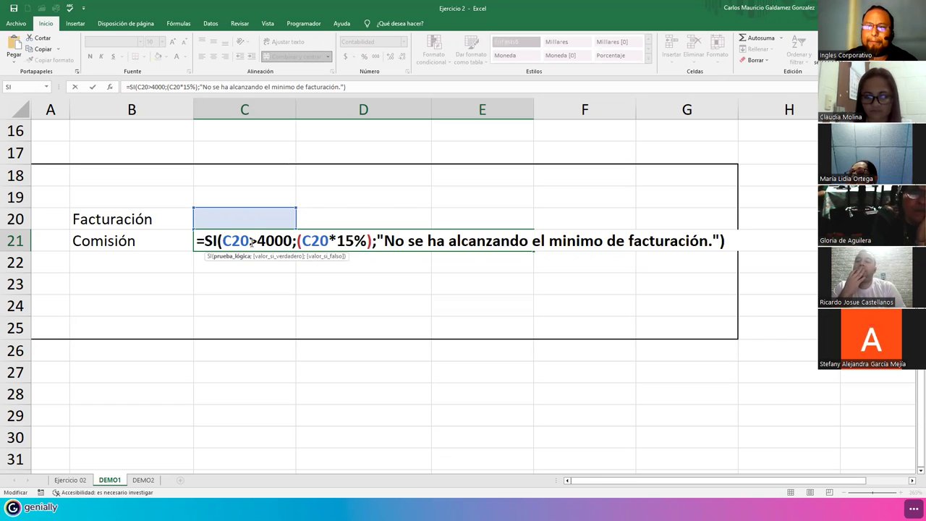
{"action": "left_click_drag", "start_coordinate": [249, 242], "coordinate": [293, 244]}
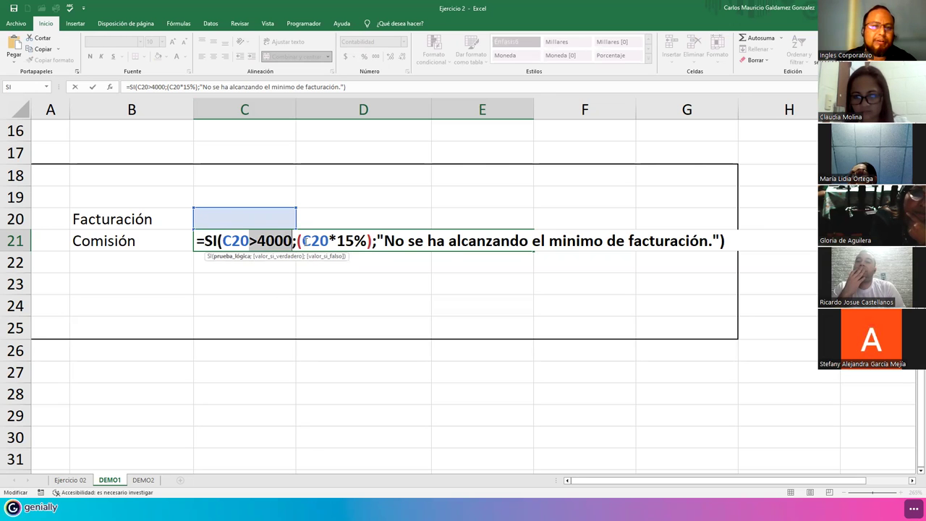
{"action": "left_click", "coordinate": [278, 256]}
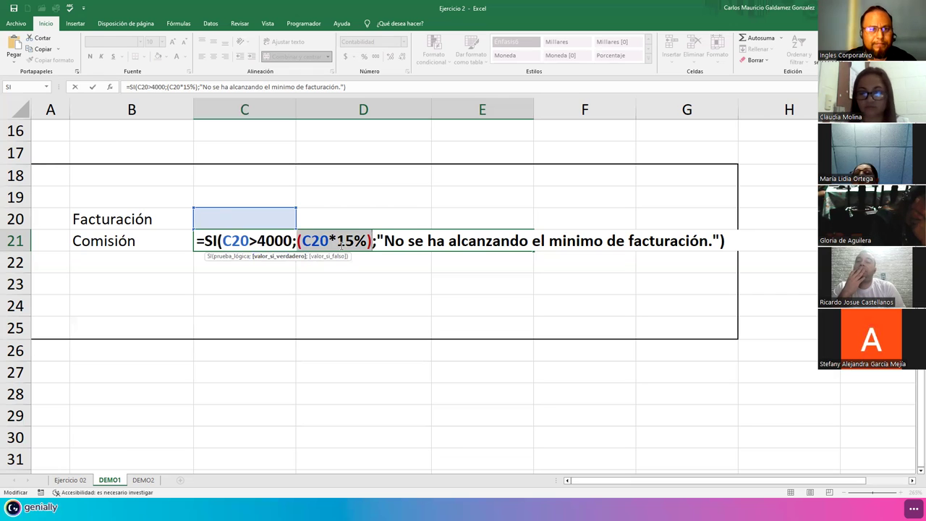
{"action": "left_click", "coordinate": [313, 242]}
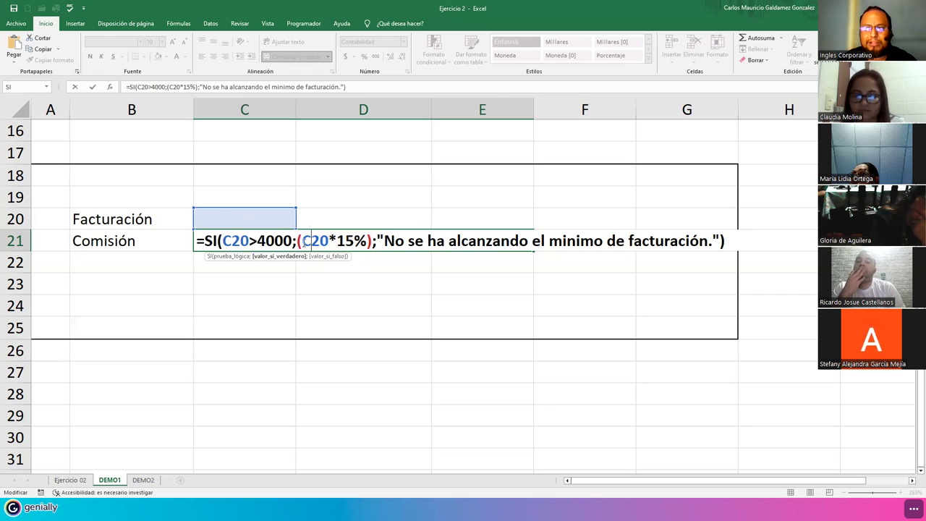
{"action": "left_click_drag", "start_coordinate": [295, 242], "coordinate": [371, 243]}
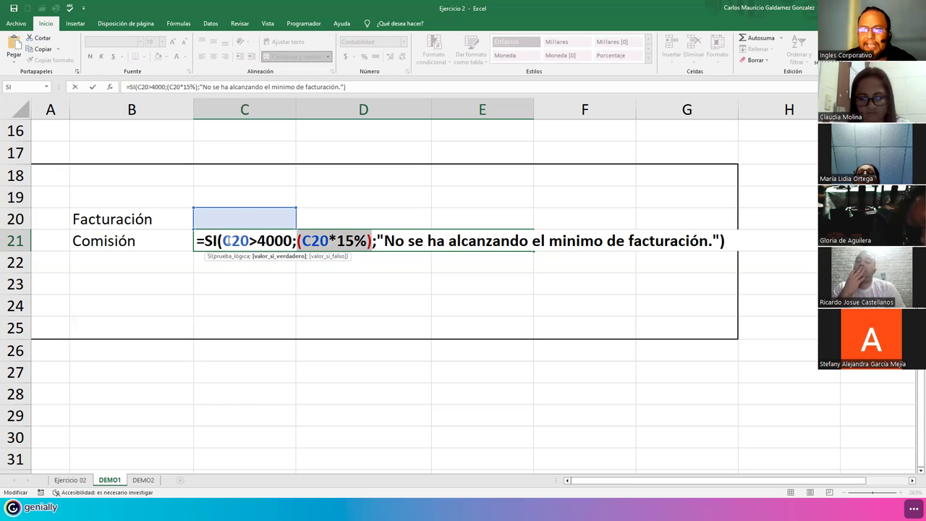
{"action": "left_click", "coordinate": [235, 241]}
{"action": "double_click", "coordinate": [235, 241]}
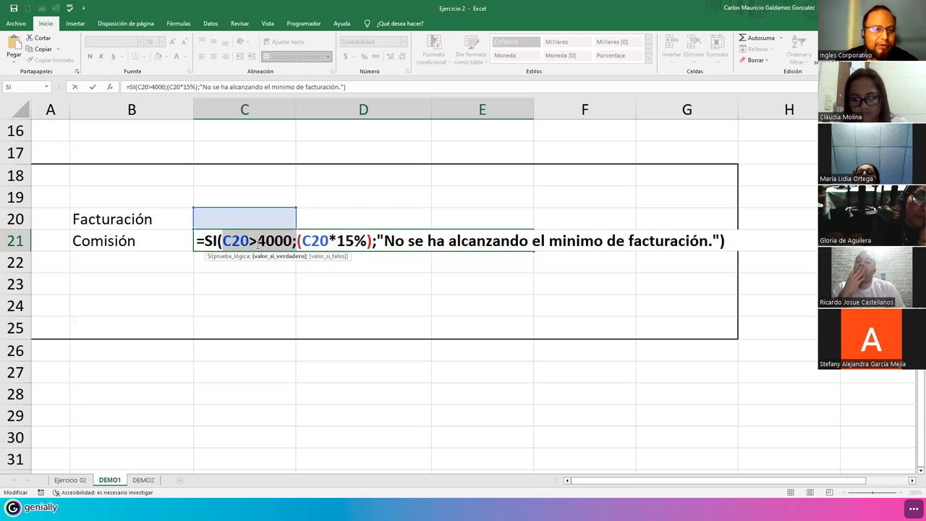
{"action": "left_click_drag", "start_coordinate": [377, 240], "coordinate": [722, 245]}
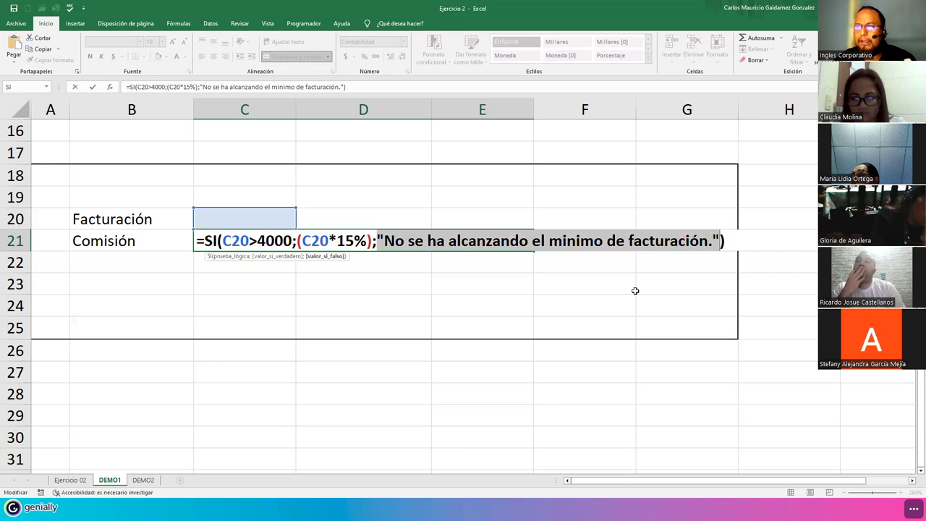
{"action": "key", "text": "Return"}
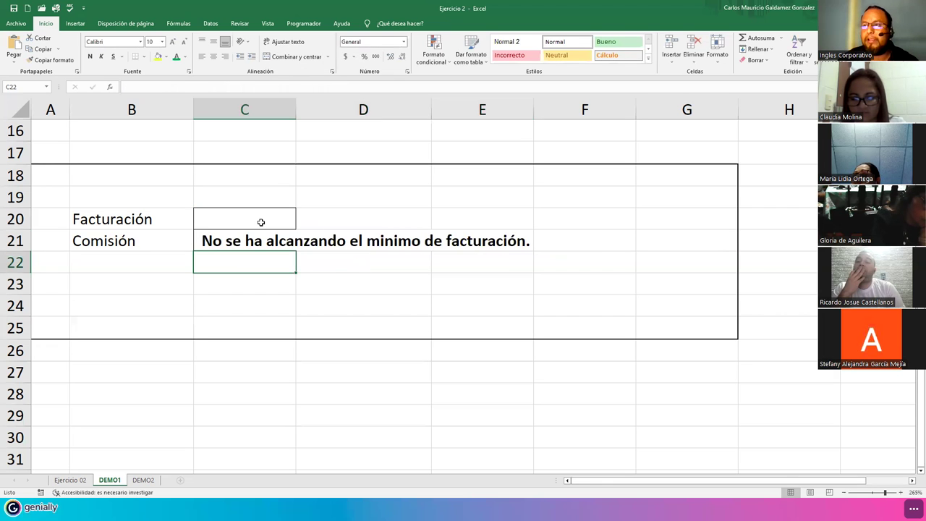
Step: Enter 4000 as the Facturación amount in C20 to test the Comisión formula at its limit
{"action": "left_click", "coordinate": [260, 222]}
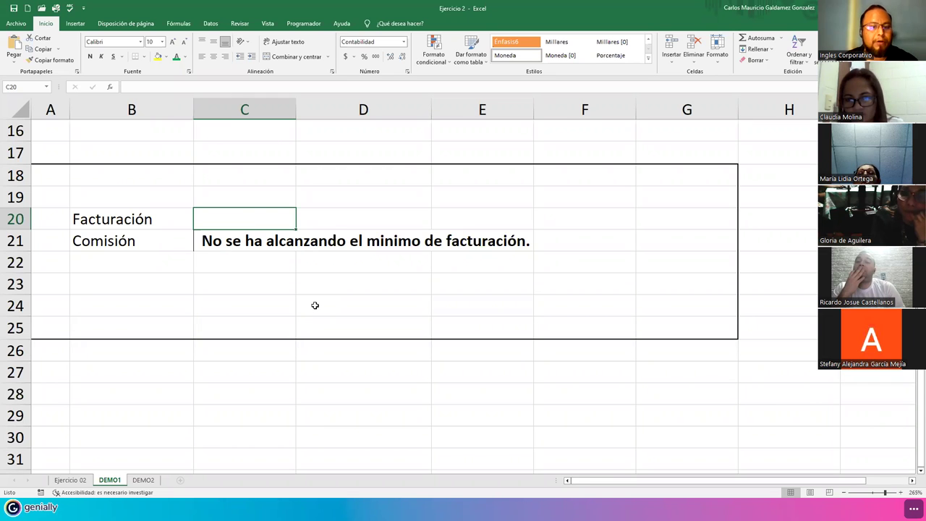
{"action": "type", "text": "4000"}
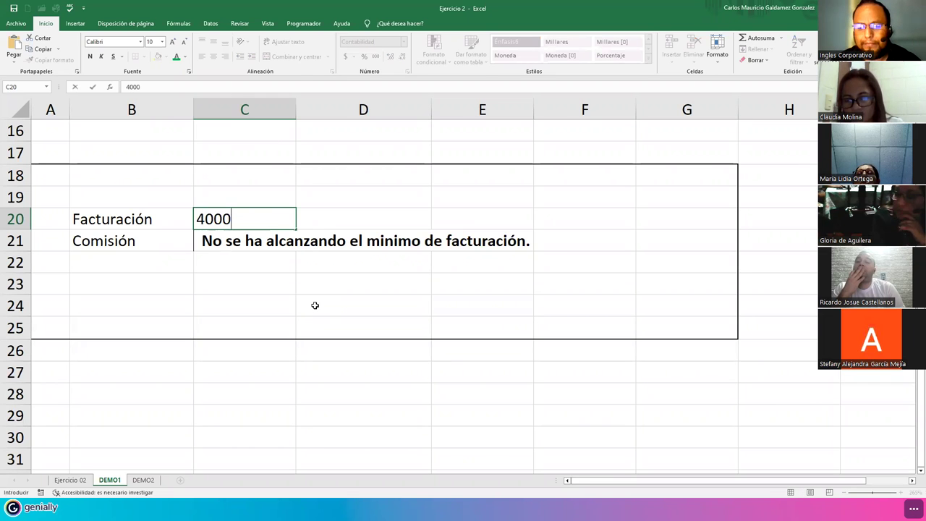
{"action": "key", "text": "Return"}
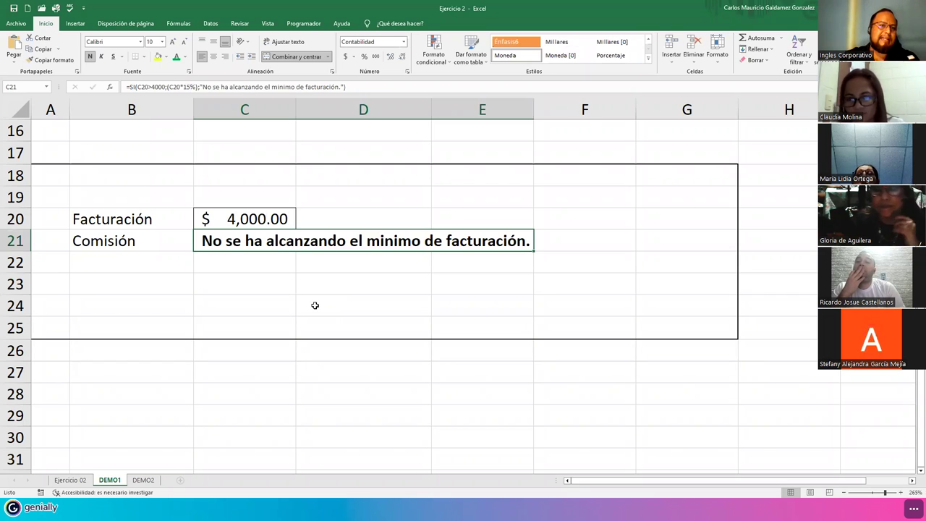
{"action": "type", "text": "4000"}
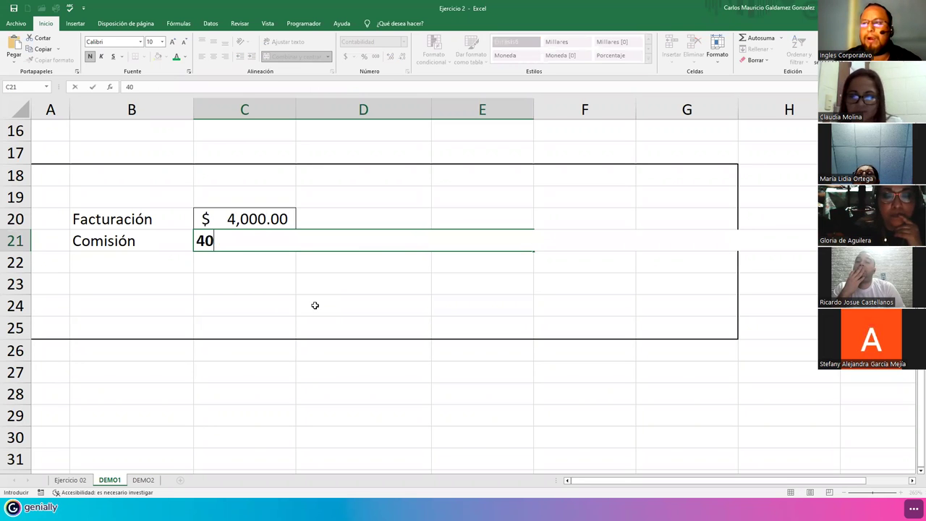
{"action": "key", "text": "Return"}
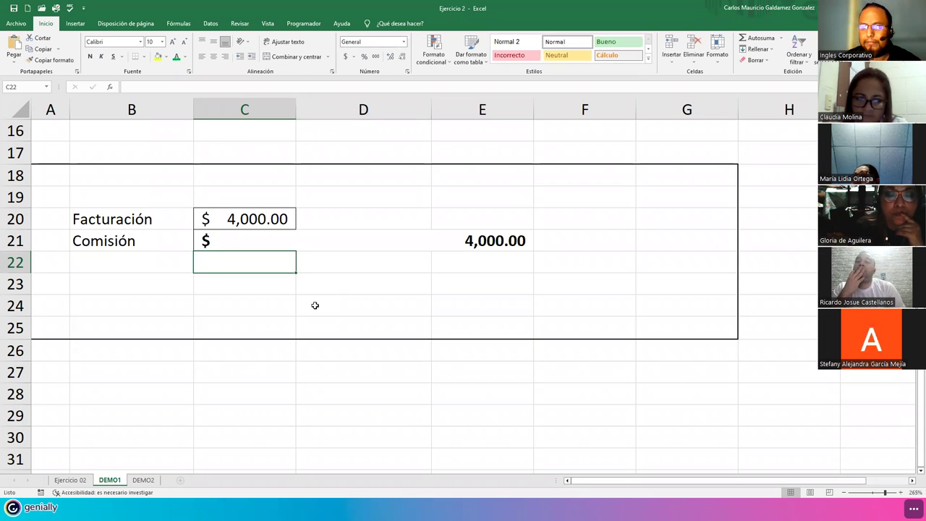
{"action": "key", "text": "ctrl+z"}
Step: Set the Facturación amount in C20 to 4000.01 and check the Comisión result in C21
{"action": "key", "text": "Up"}
{"action": "type", "text": "4000,"}
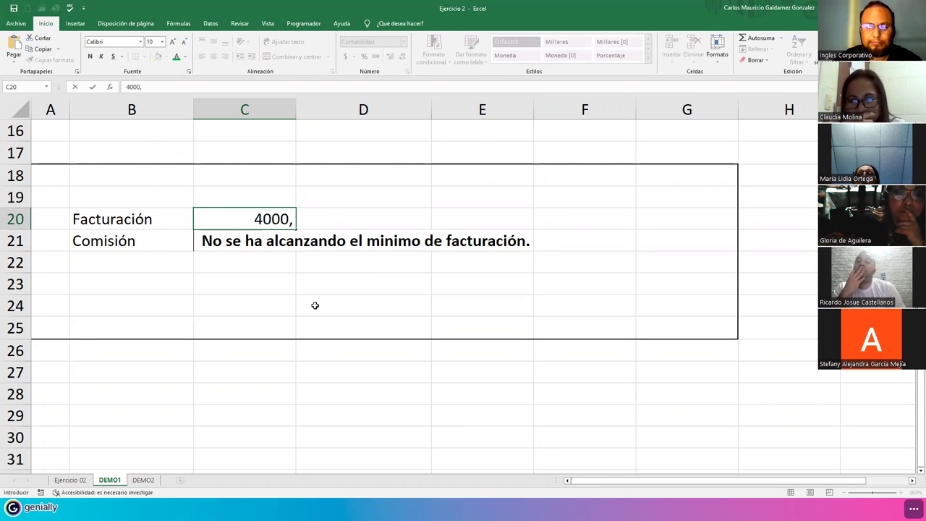
{"action": "key", "text": "BackSpace"}
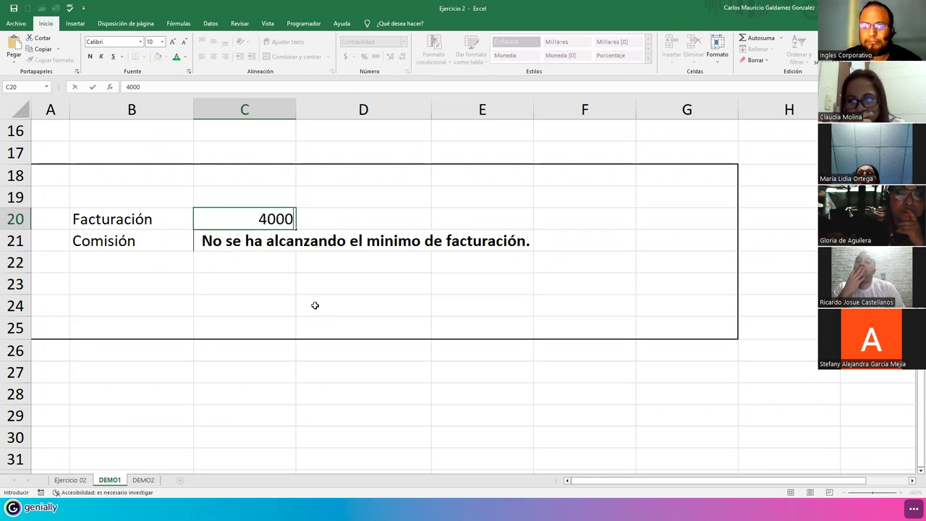
{"action": "type", "text": ".01"}
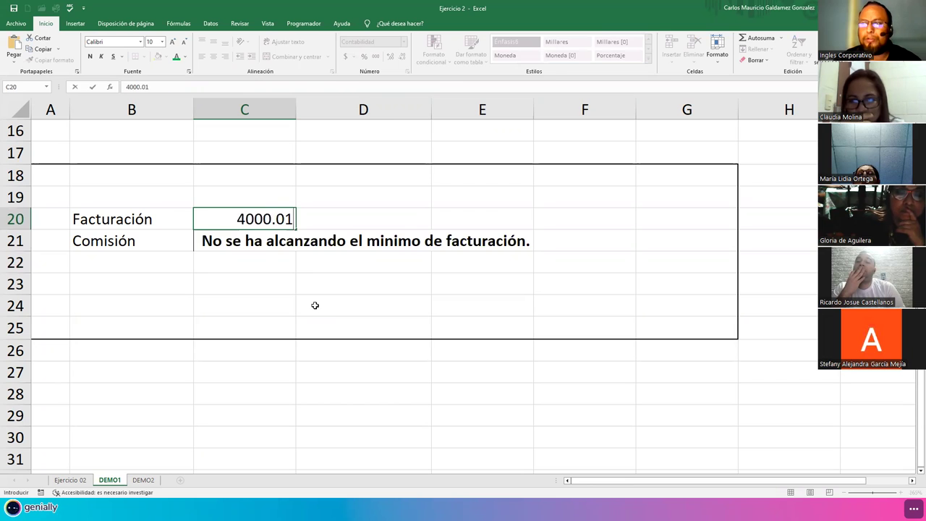
{"action": "key", "text": "Return"}
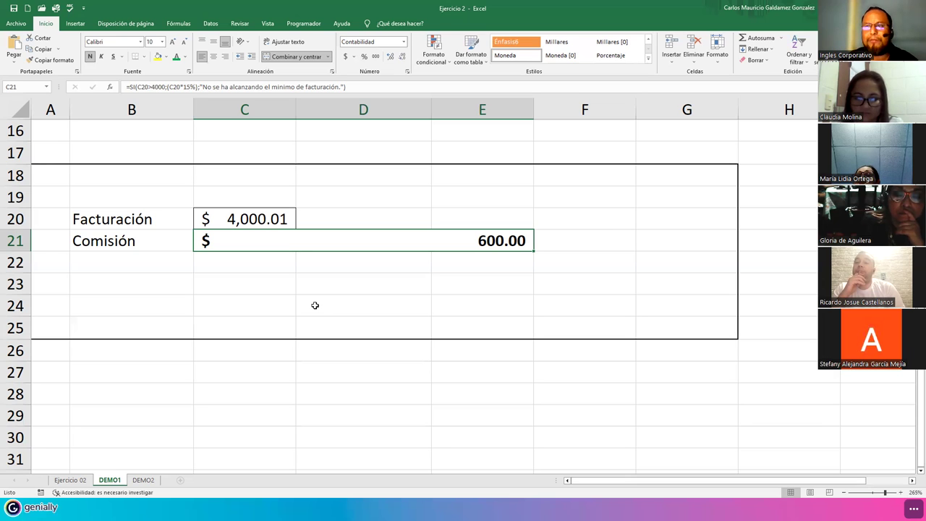
{"action": "left_click", "coordinate": [226, 219]}
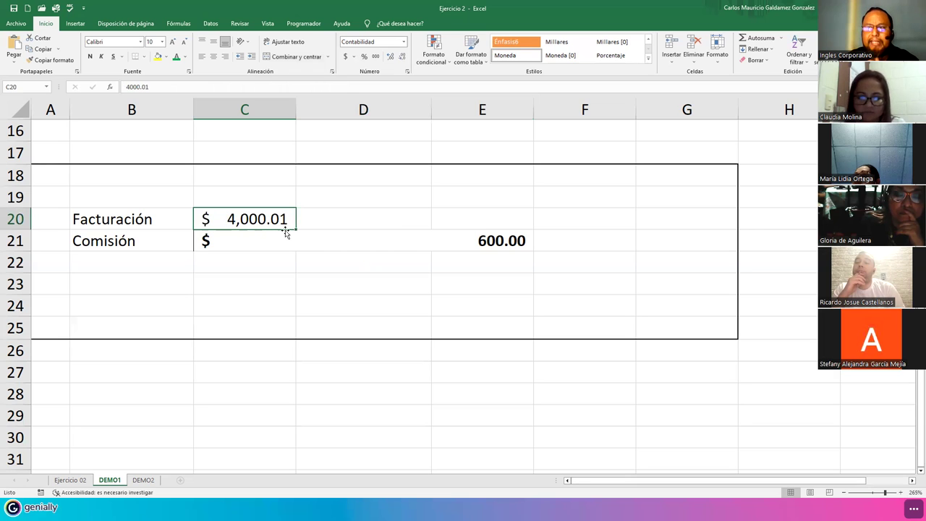
{"action": "left_click", "coordinate": [459, 245]}
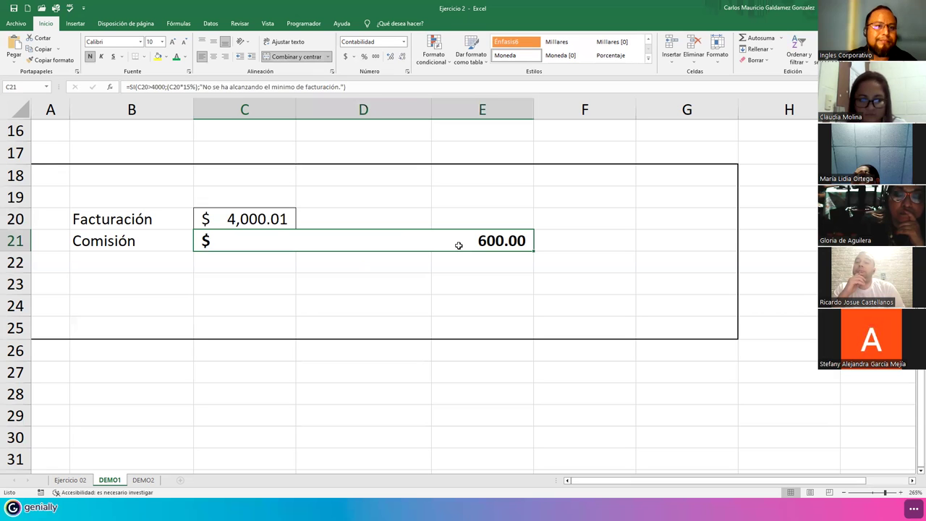
Step: Set the Facturación amount in C20 to 4528.15 to test the commission calculation
{"action": "left_click", "coordinate": [229, 221]}
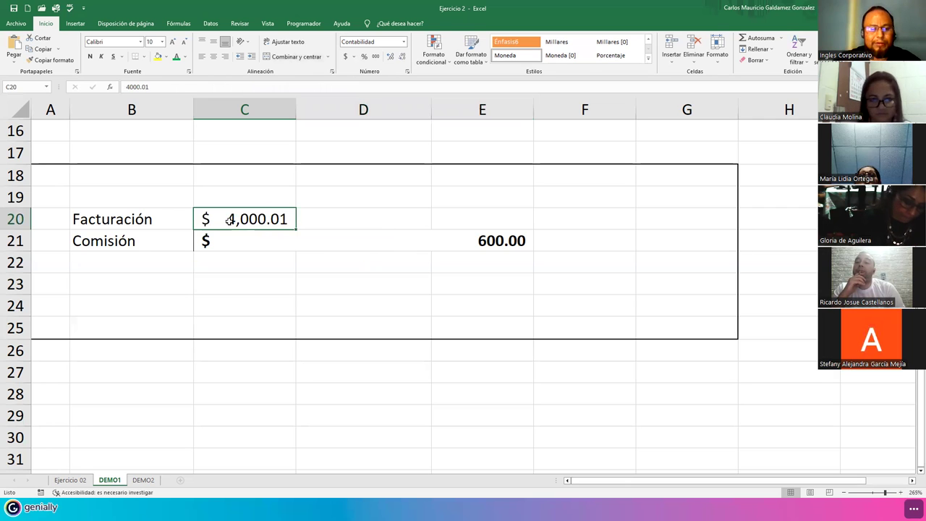
{"action": "type", "text": "45"}
{"action": "type", "text": "528."}
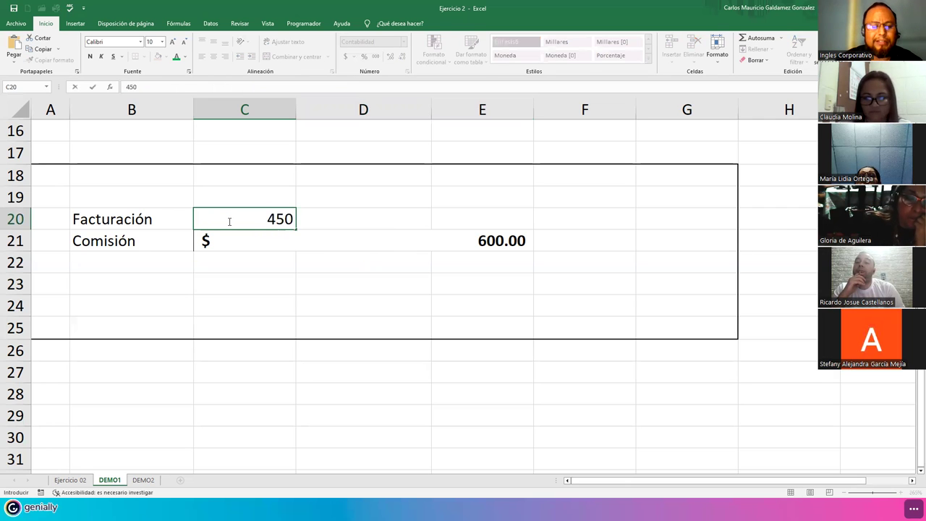
{"action": "type", "text": "15"}
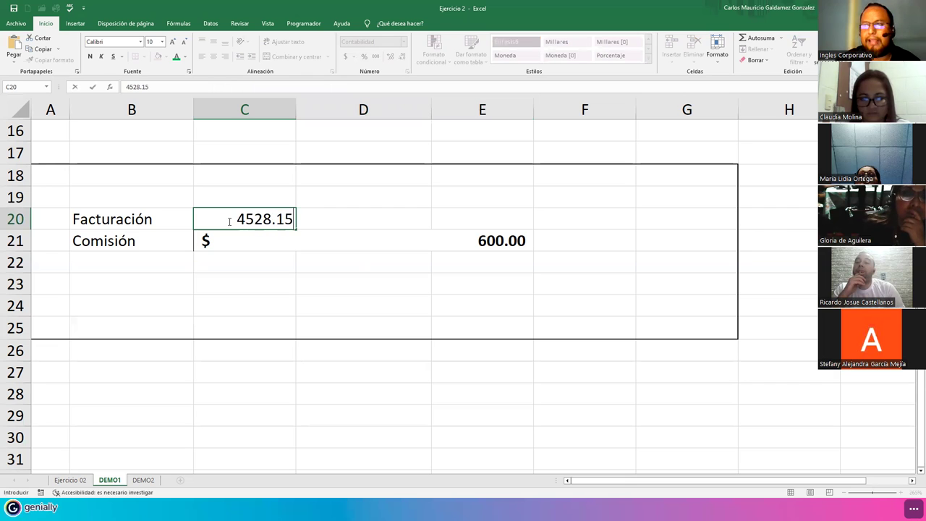
{"action": "key", "text": "Return"}
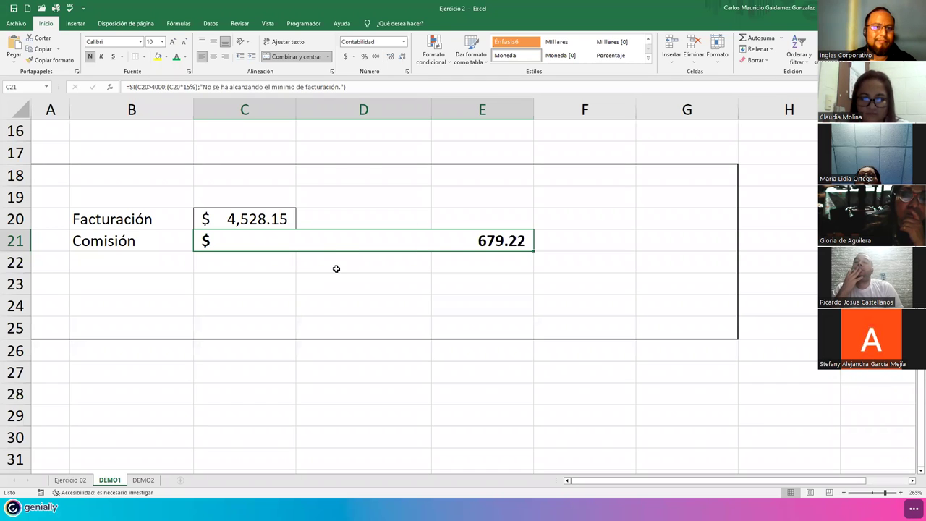
Step: Set the Facturación amount in C20 to 3500 to test the Comisión formula below the minimum
{"action": "left_click", "coordinate": [229, 218]}
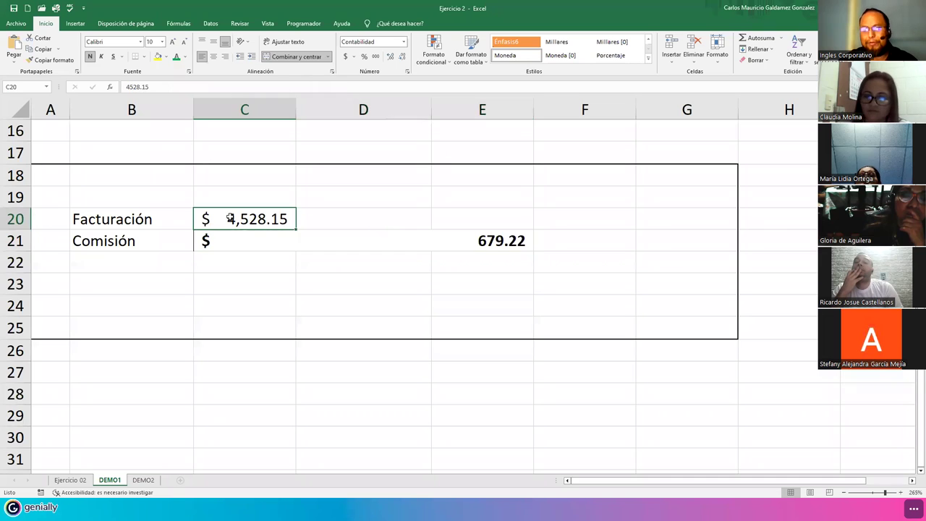
{"action": "type", "text": "3500"}
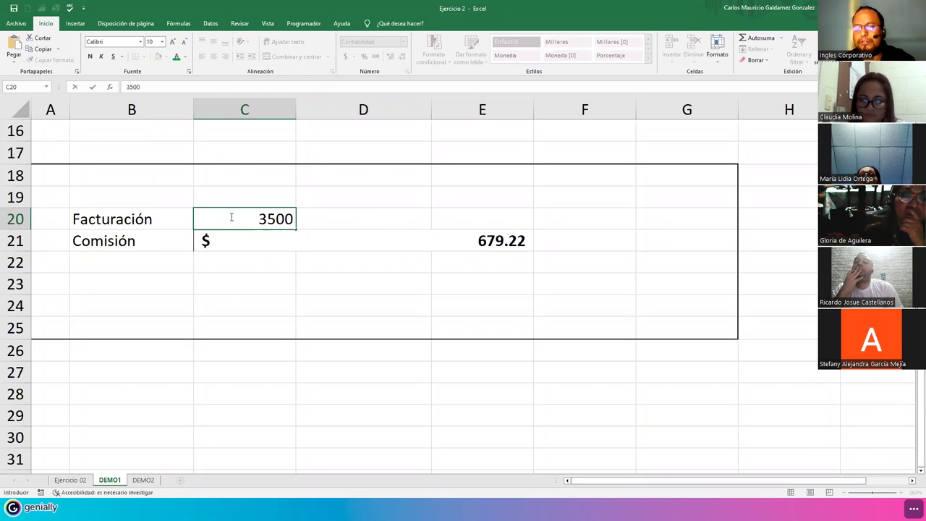
{"action": "key", "text": "Return"}
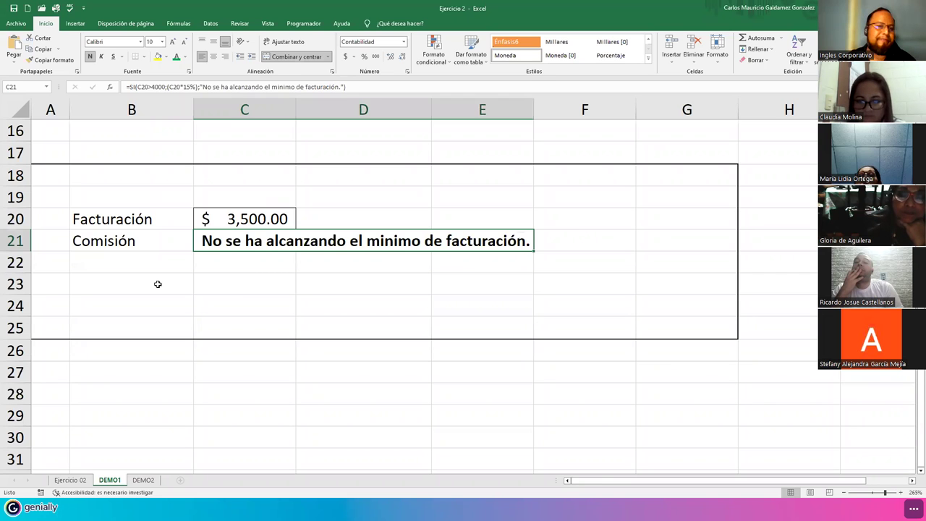
Step: Highlight the entire Comisión formula in C21 to review it, leaving the cell's contents as they are
{"action": "left_click", "coordinate": [361, 87]}
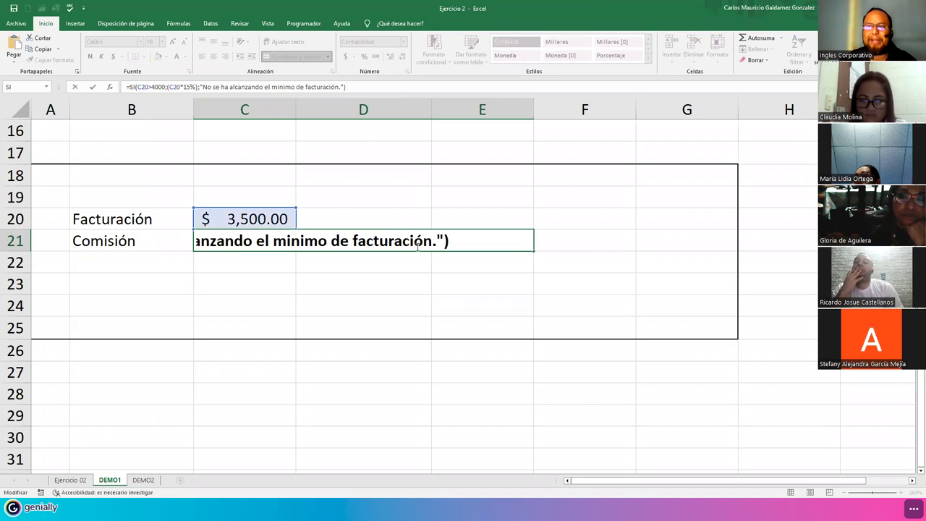
{"action": "left_click_drag", "start_coordinate": [334, 87], "coordinate": [126, 86]}
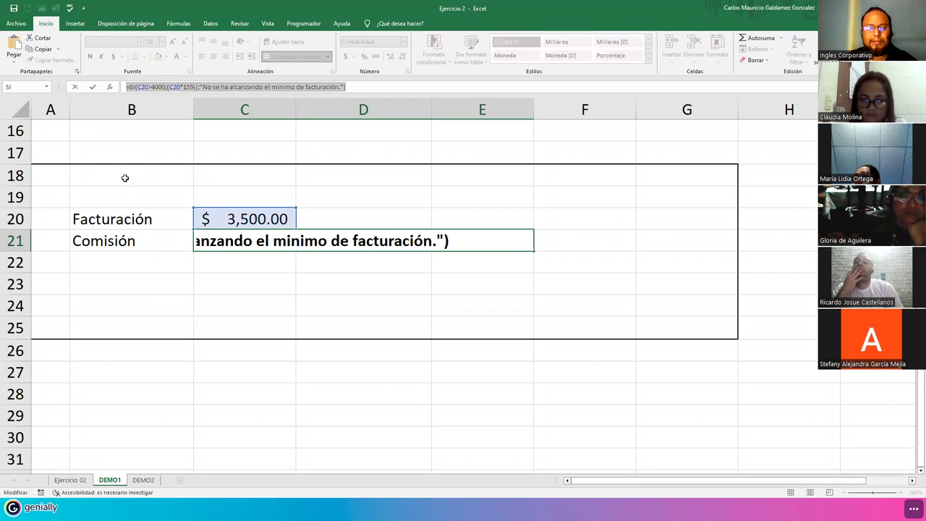
{"action": "key", "text": "alt+Tab"}
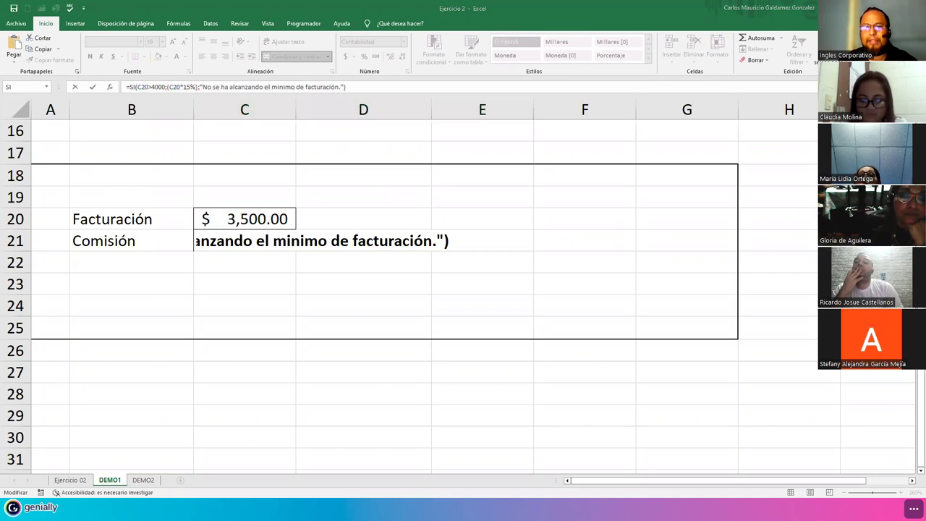
{"action": "key", "text": "alt+Tab"}
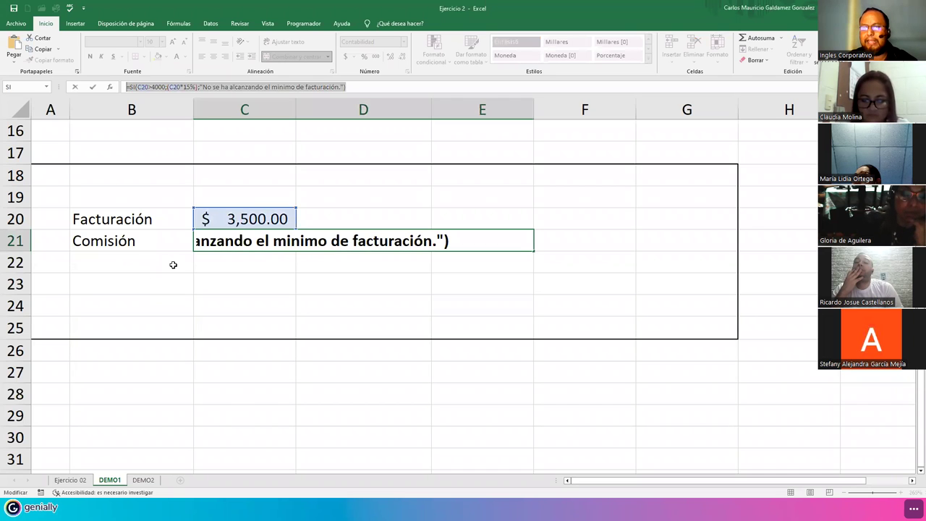
{"action": "key", "text": "Escape"}
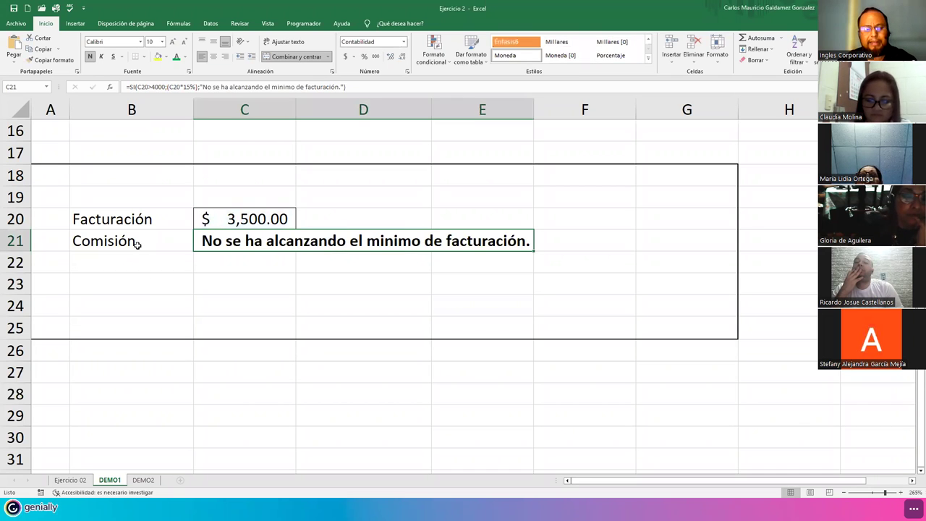
Step: Capture a screen snip while the Comisión example is displayed on the DEMO1 sheet
{"action": "key", "text": "super+shift+s"}
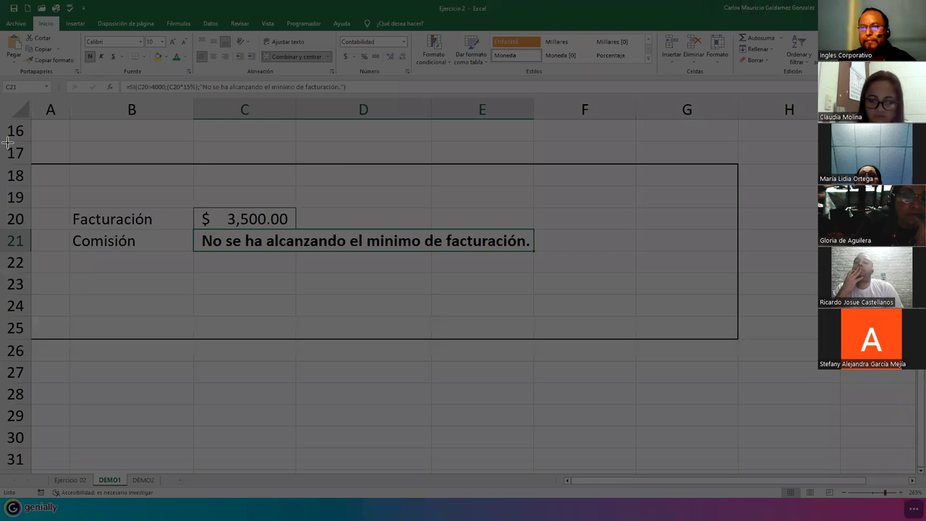
{"action": "left_click_drag", "start_coordinate": [279, 317], "coordinate": [596, 393]}
{"action": "left_click_drag", "start_coordinate": [754, 361], "coordinate": [752, 363]}
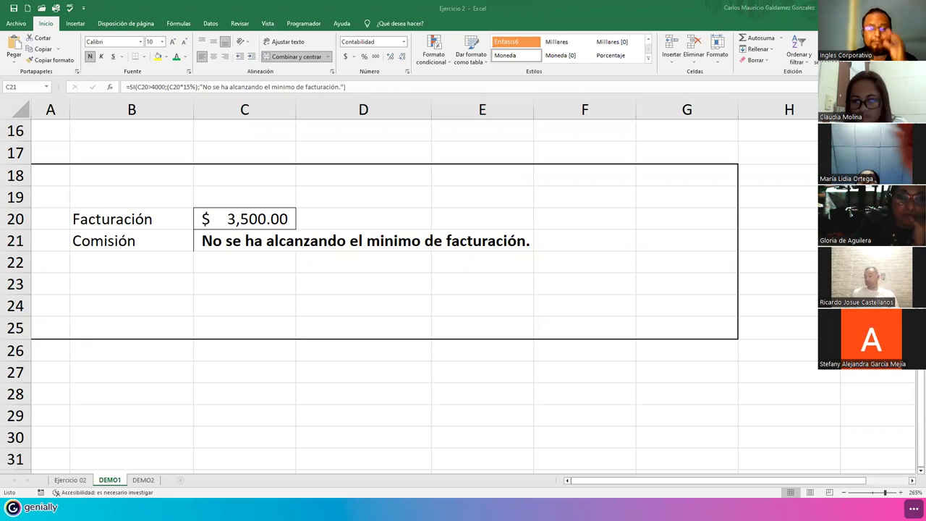
Step: Switch to the DEMO2 sheet and look over the quarterly sales table, ending on the first STATUS cell, H2
{"action": "scroll", "coordinate": [242, 403], "scroll_direction": "up", "scroll_amount": 5}
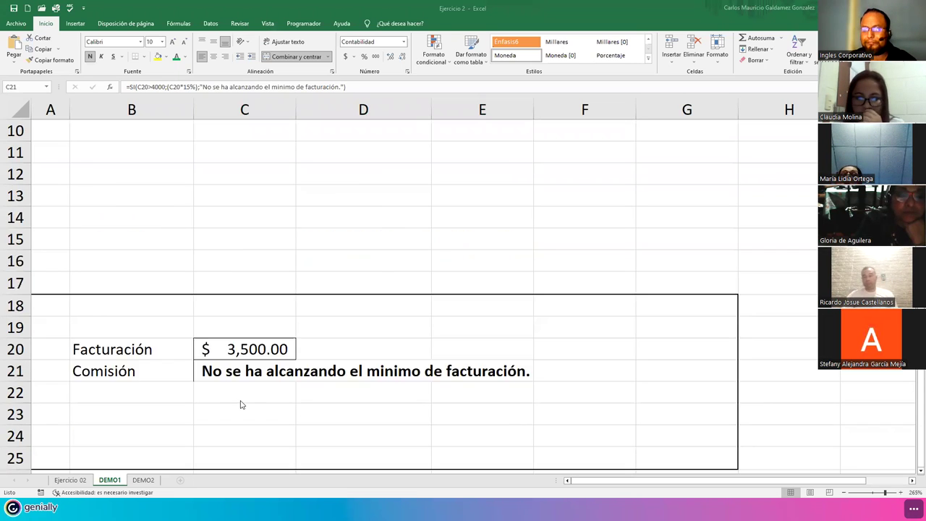
{"action": "scroll", "coordinate": [242, 405], "scroll_direction": "down", "scroll_amount": 2}
{"action": "scroll", "coordinate": [241, 404], "scroll_direction": "down", "scroll_amount": 3}
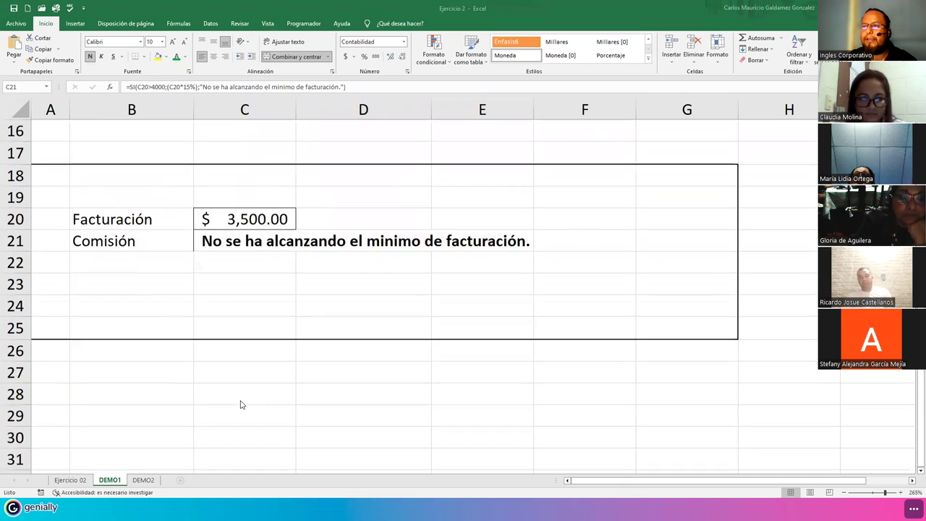
{"action": "scroll", "coordinate": [241, 403], "scroll_direction": "up", "scroll_amount": 5}
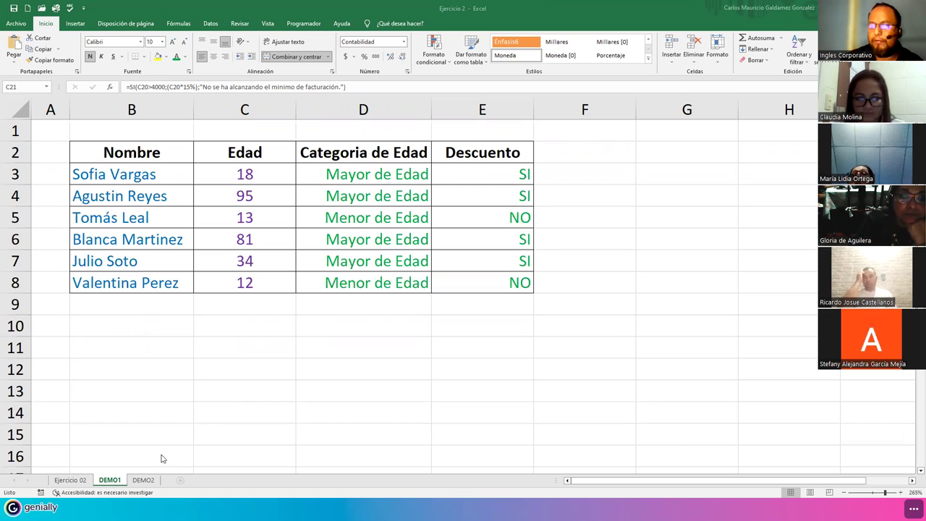
{"action": "left_click", "coordinate": [132, 487]}
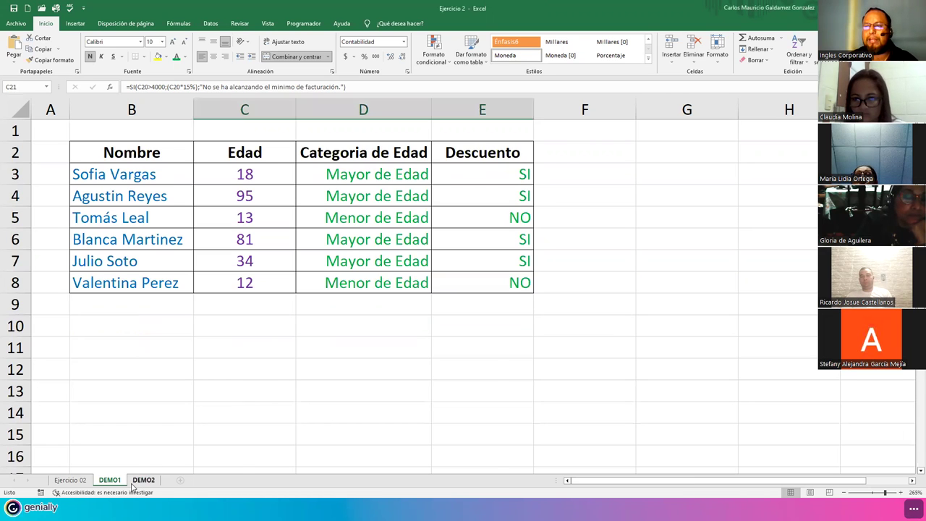
{"action": "left_click", "coordinate": [138, 480]}
{"action": "left_click", "coordinate": [248, 354]}
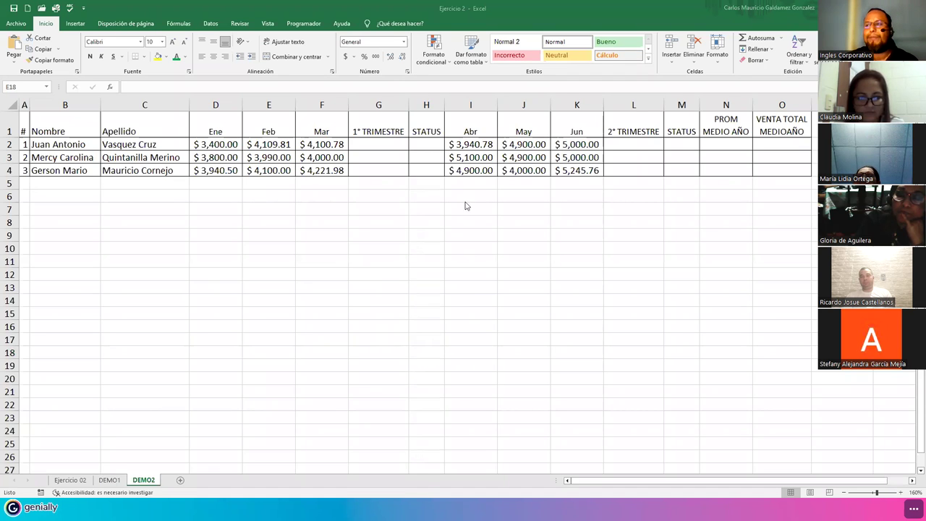
{"action": "left_click", "coordinate": [103, 235]}
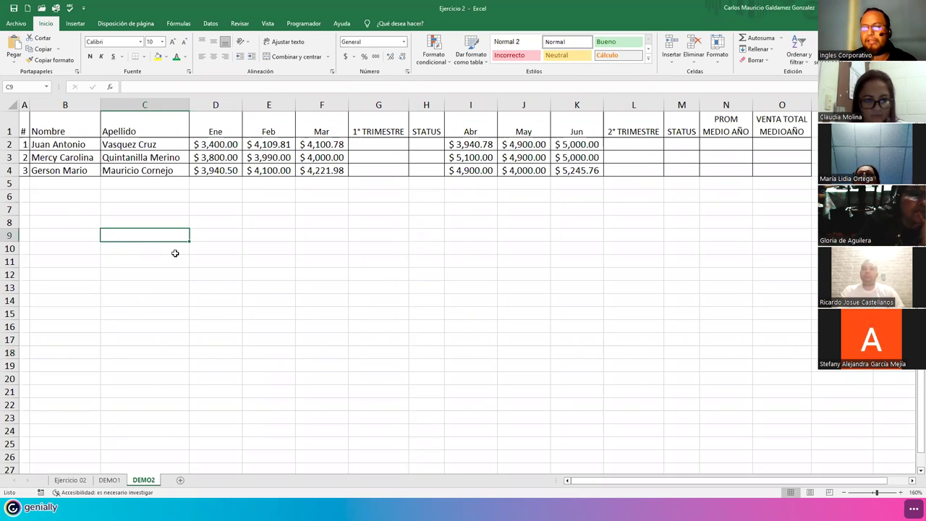
{"action": "left_click", "coordinate": [424, 147]}
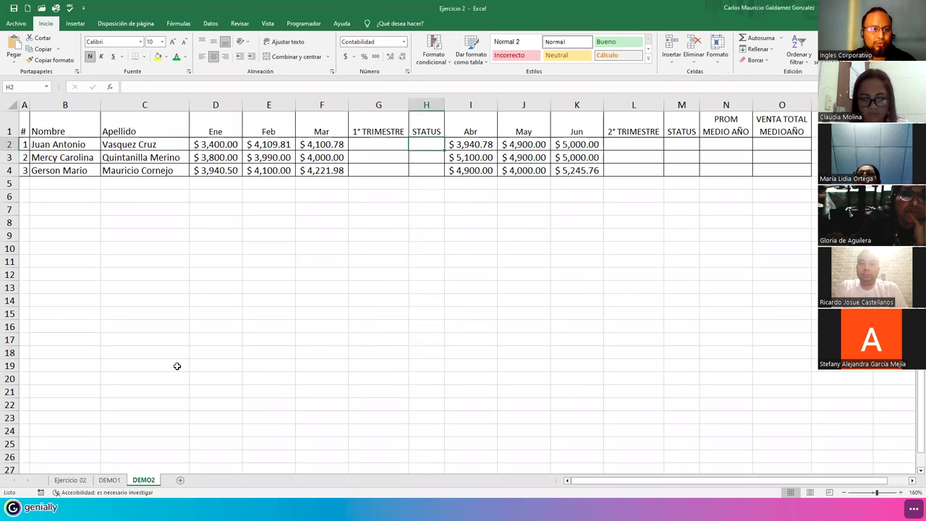
Step: Write the first status rule as "Si vendedor; 4000 1° Trimestre" in G11, with its result "A" in G12
{"action": "left_click", "coordinate": [379, 259]}
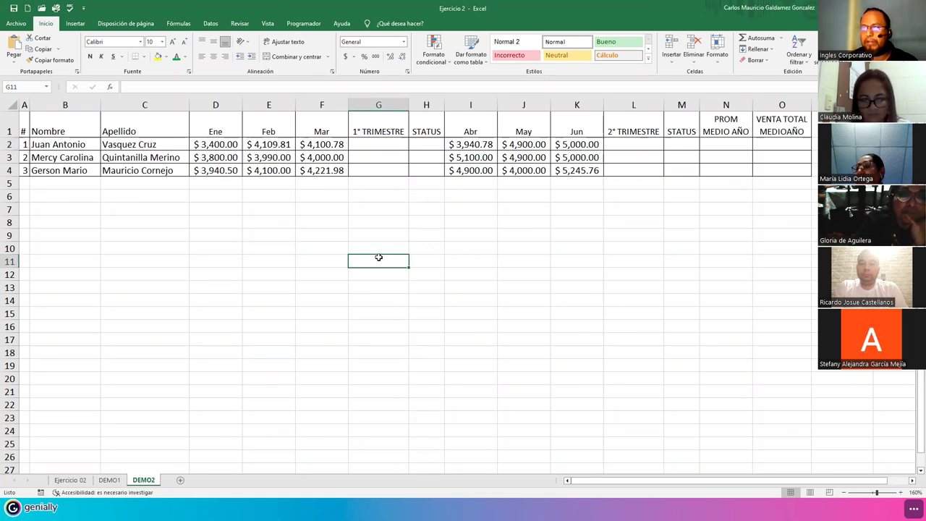
{"action": "type", "text": "Si"}
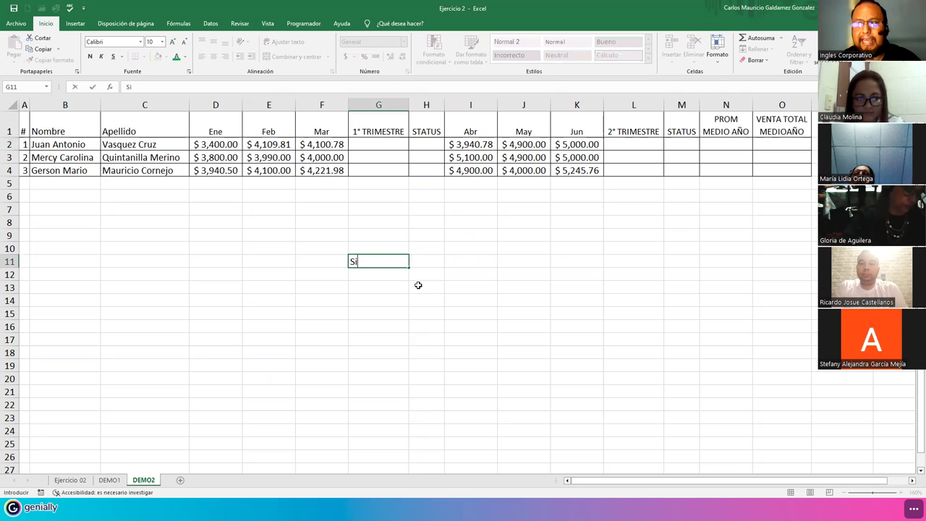
{"action": "type", "text": " vendedor"}
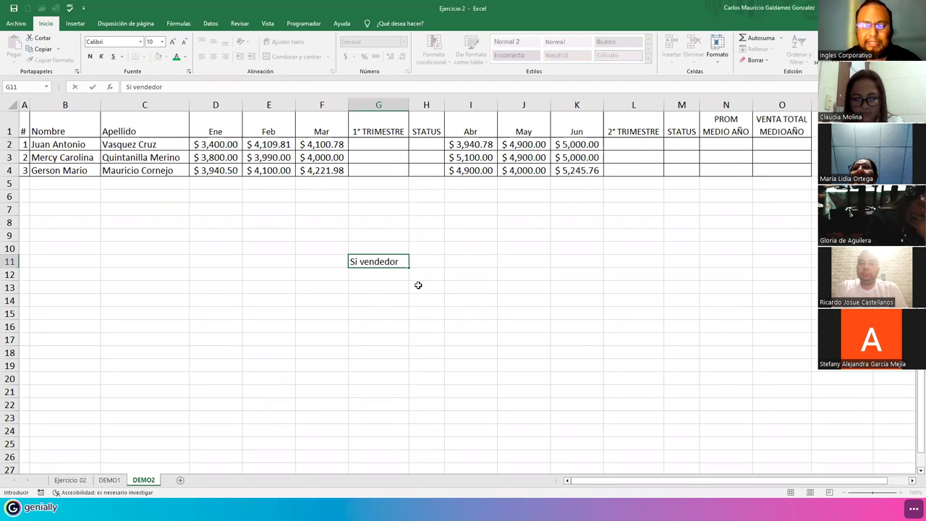
{"action": "type", "text": "; 4000"}
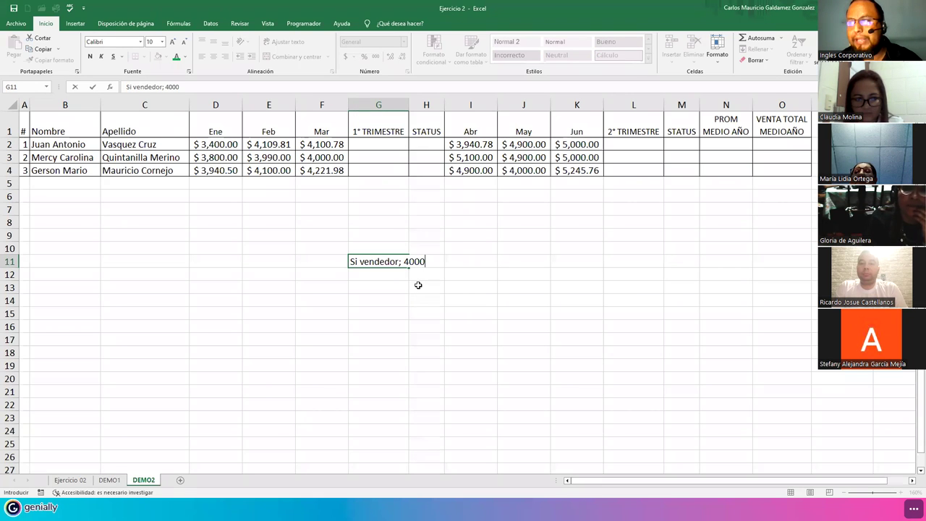
{"action": "type", "text": " 1° Trimestre"}
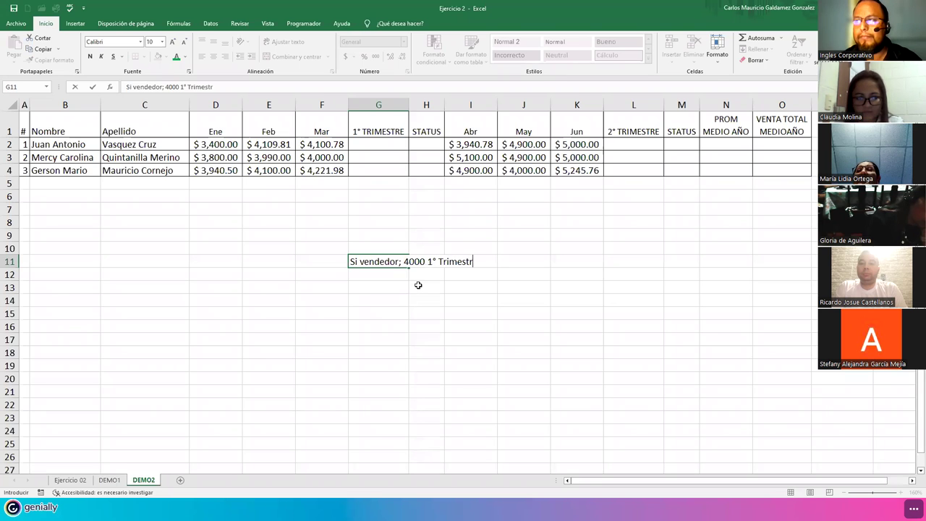
{"action": "key", "text": "Return"}
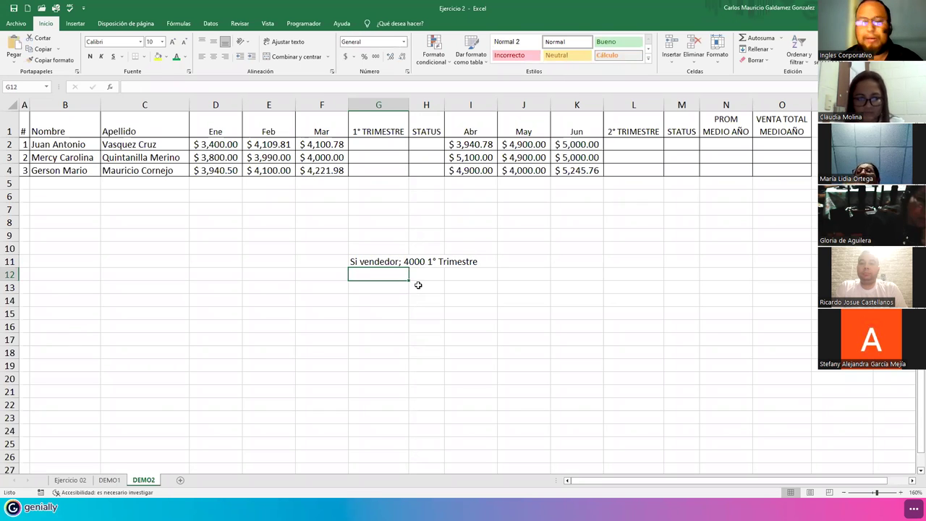
{"action": "type", "text": "A"}
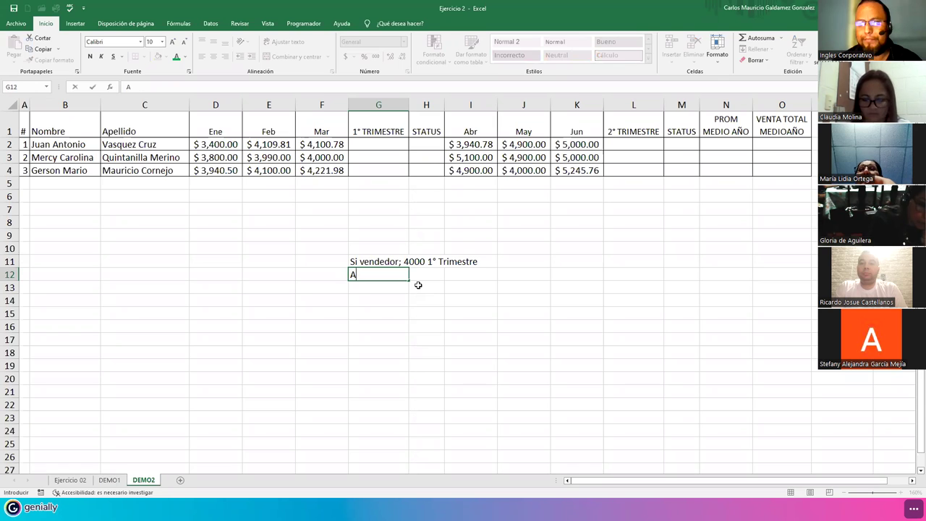
{"action": "key", "text": "Return"}
Step: Write the second status rule in G13 as "Si el vendedo >¿<4000"
{"action": "type", "text": "Si el ve"}
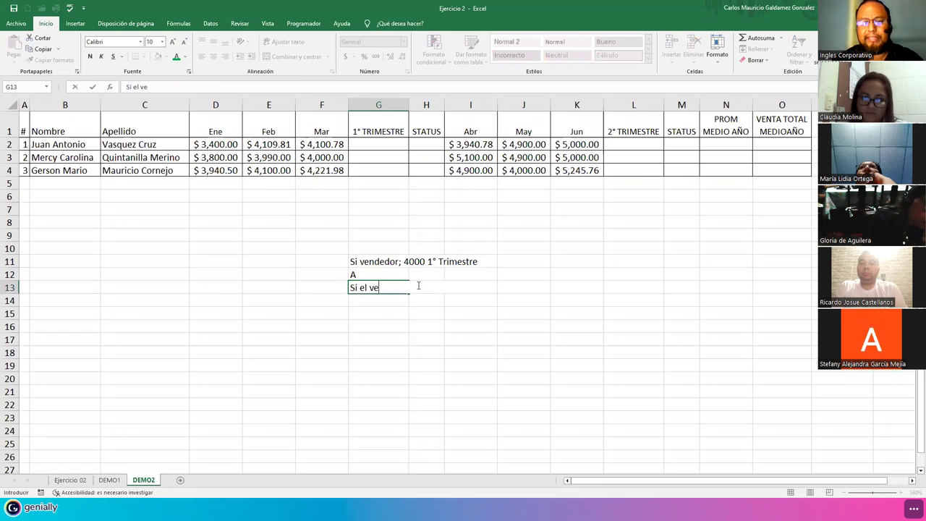
{"action": "type", "text": "ndedo"}
{"action": "key", "text": "BackSpace"}
{"action": "type", "text": "dor"}
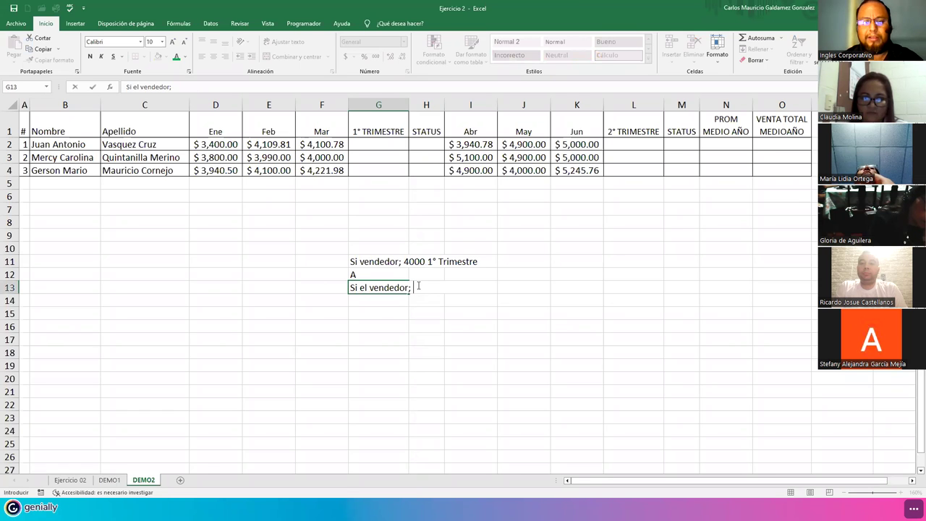
{"action": "key", "text": "BackSpace"}
{"action": "key", "text": "BackSpace"}
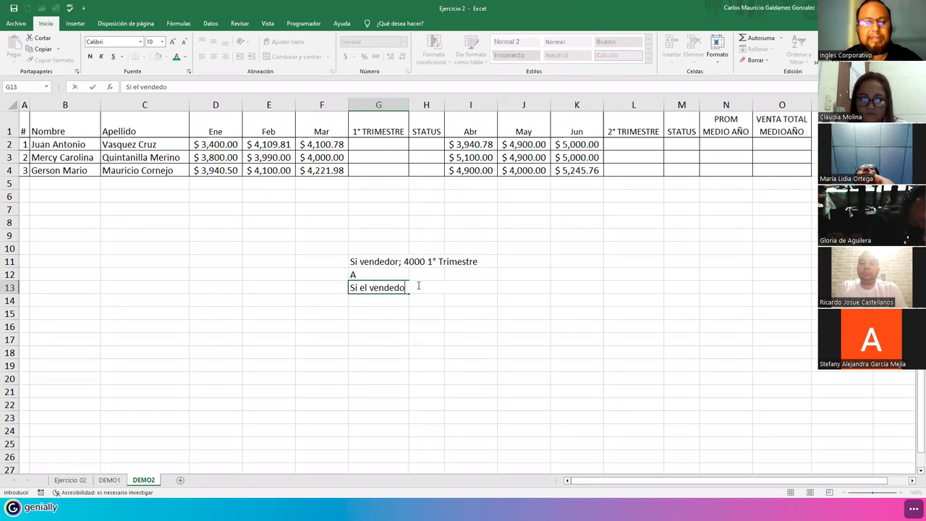
{"action": "type", "text": "400"}
{"action": "key", "text": "BackSpace"}
{"action": "key", "text": "BackSpace"}
{"action": "key", "text": "BackSpace"}
{"action": "key", "text": "BackSpace"}
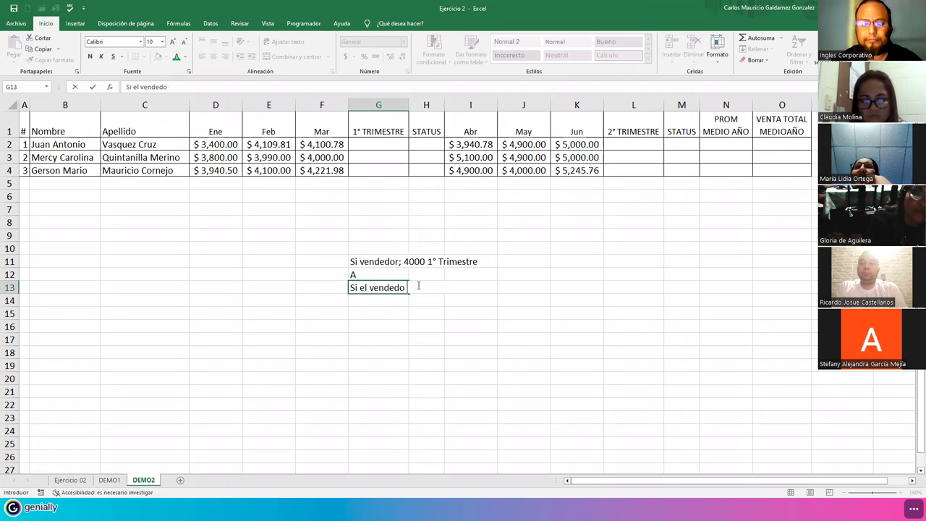
{"action": "type", "text": ">¿"}
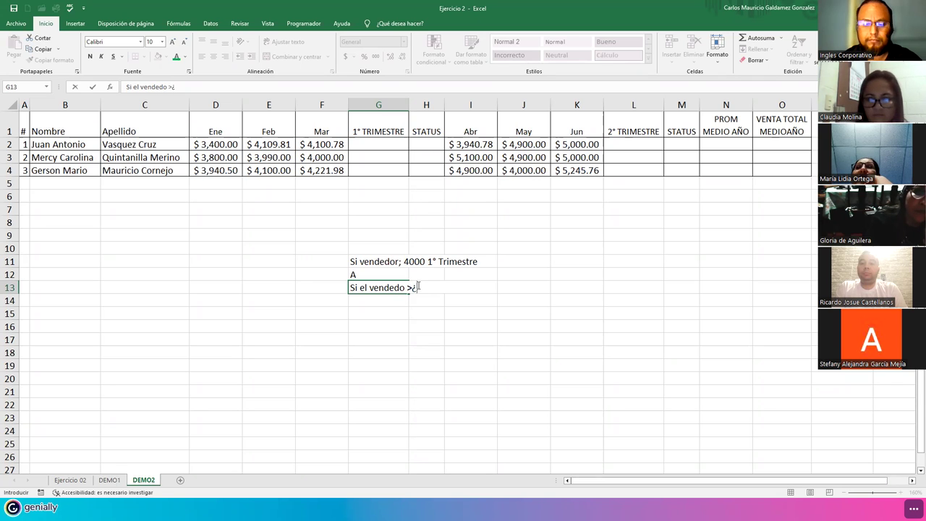
{"action": "type", "text": "<"}
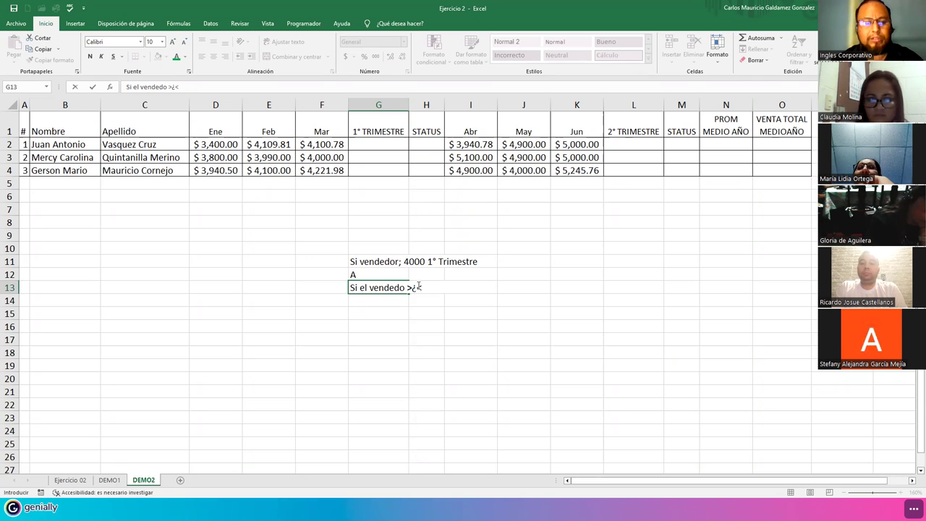
{"action": "type", "text": "4000"}
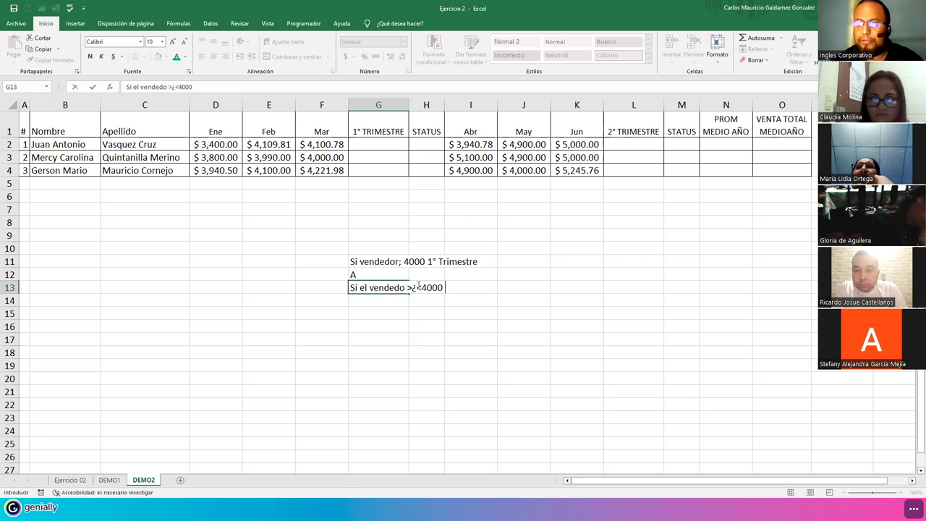
{"action": "key", "text": "Return"}
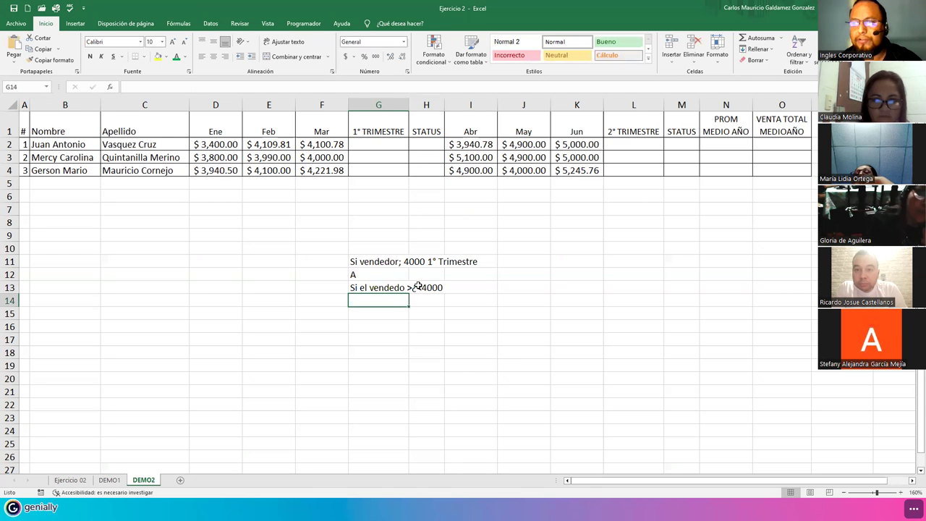
Step: Enter "C" in G14 as the second rule's result and leave a blank row below it
{"action": "type", "text": "C"}
{"action": "key", "text": "Return"}
{"action": "key", "text": "Return"}
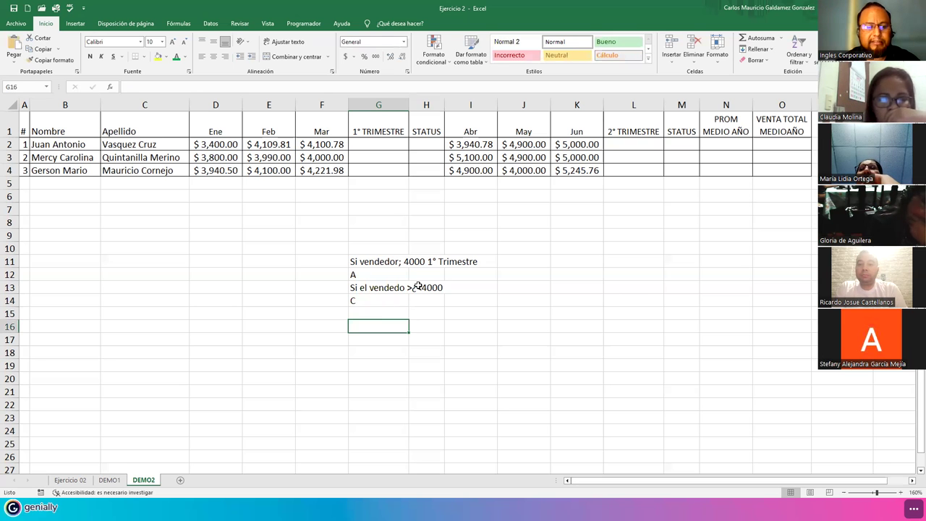
Step: Write the dismissal rule as "3 Trimestres seguidos, se mantiene en Status C" in G16 and "es Despedido" in G17
{"action": "type", "text": "3 Trim"}
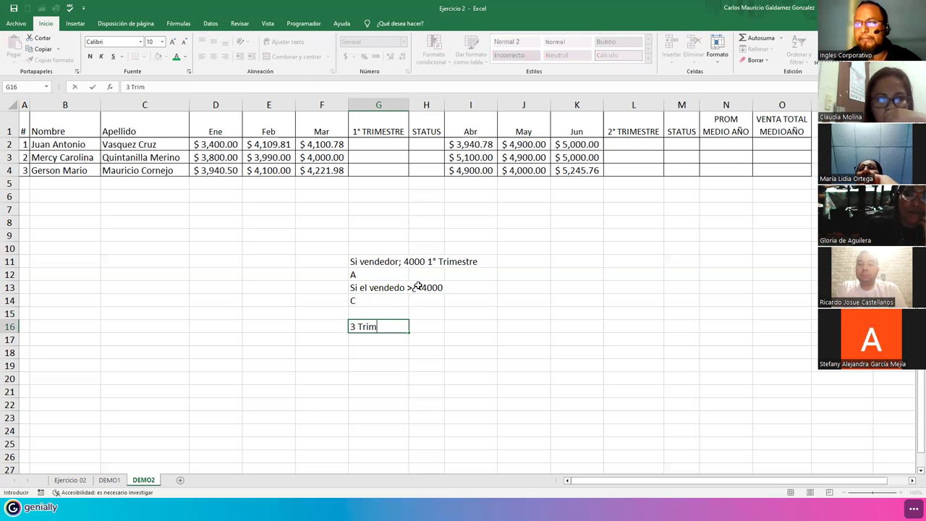
{"action": "type", "text": "estres seg"}
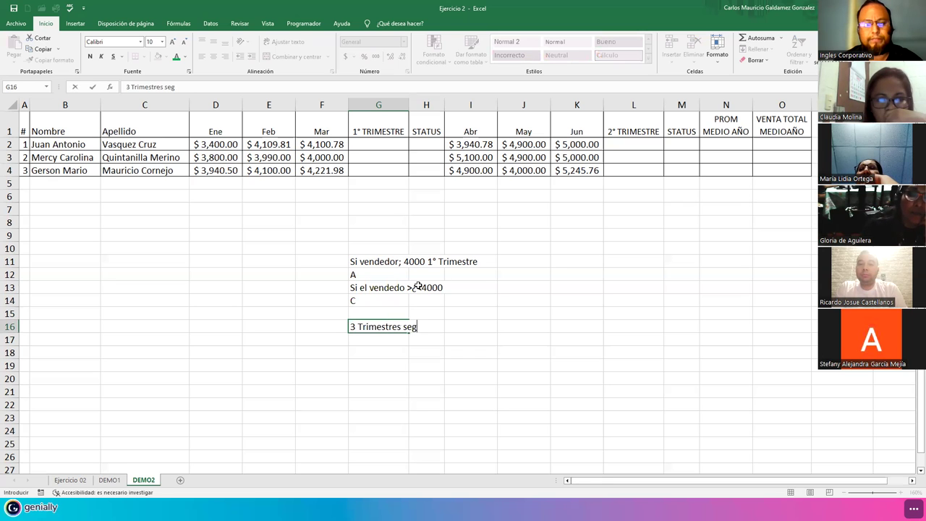
{"action": "type", "text": "uidos, se "}
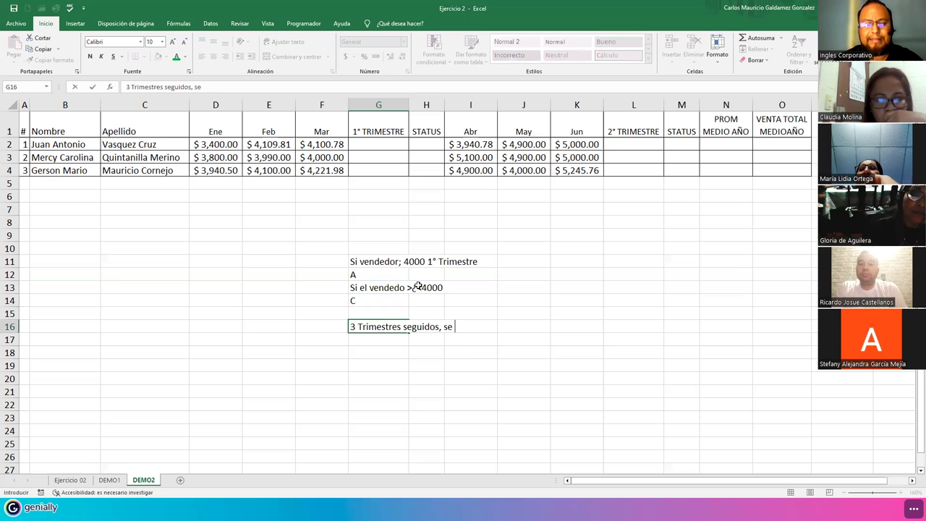
{"action": "type", "text": "mantiene en "}
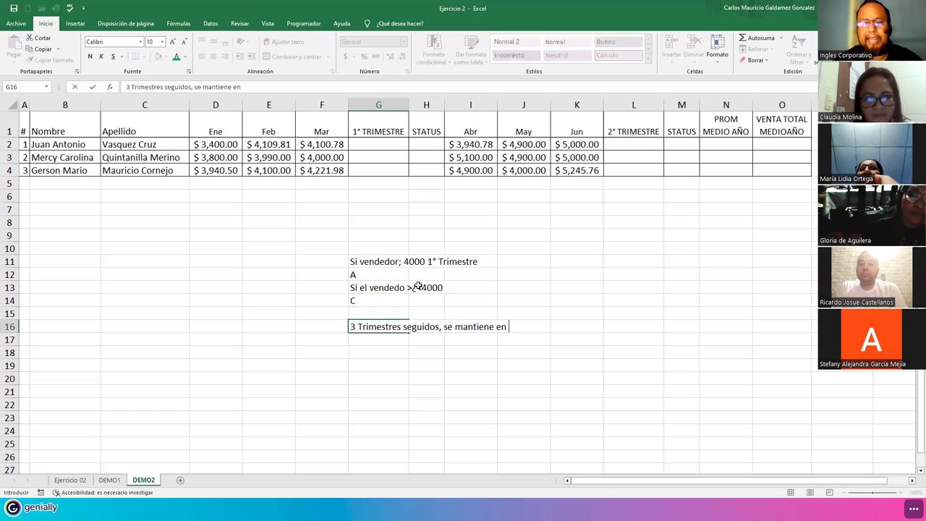
{"action": "type", "text": "Status"}
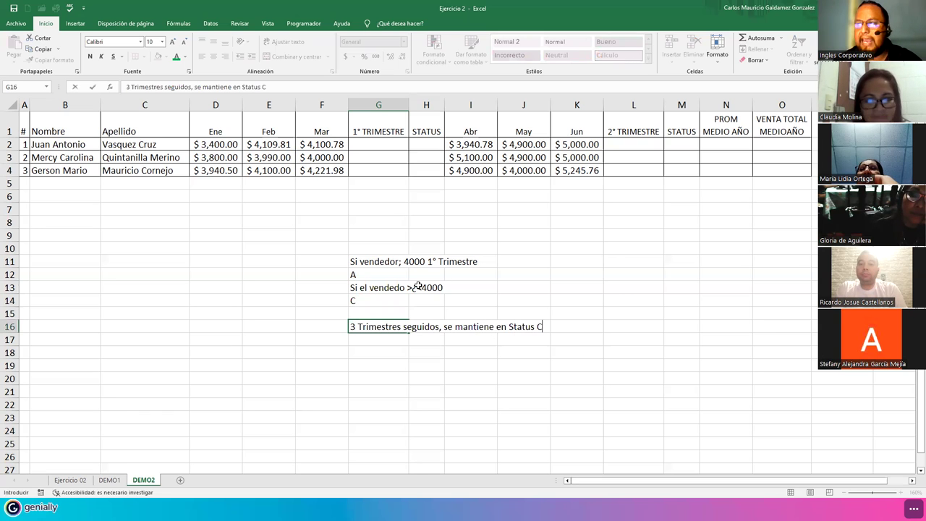
{"action": "type", "text": " C"}
{"action": "key", "text": "Return"}
{"action": "type", "text": "es Despedido"}
{"action": "key", "text": "Return"}
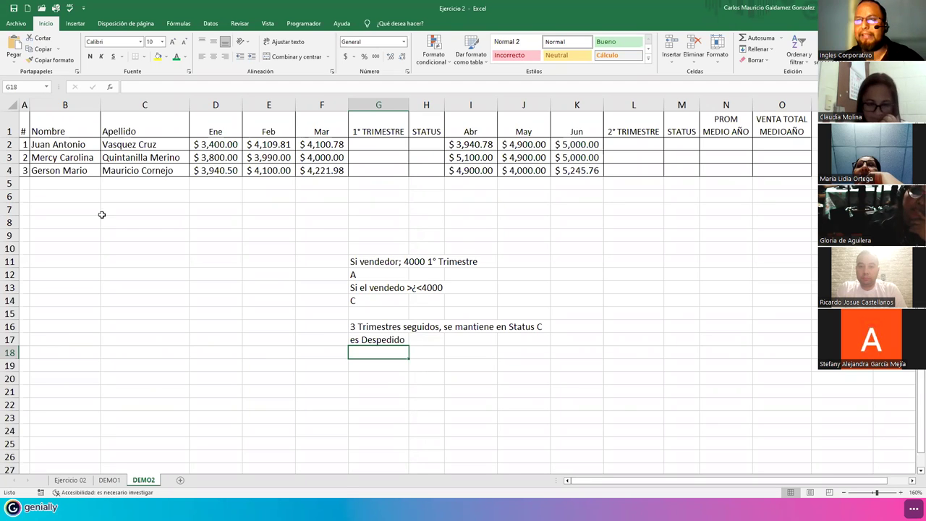
Step: Review the sales table column by column, from the vendors and monthly sales to the quarter, status, half-year average and total sales columns
{"action": "left_click_drag", "start_coordinate": [27, 145], "coordinate": [125, 174]}
{"action": "left_click_drag", "start_coordinate": [236, 145], "coordinate": [239, 173]}
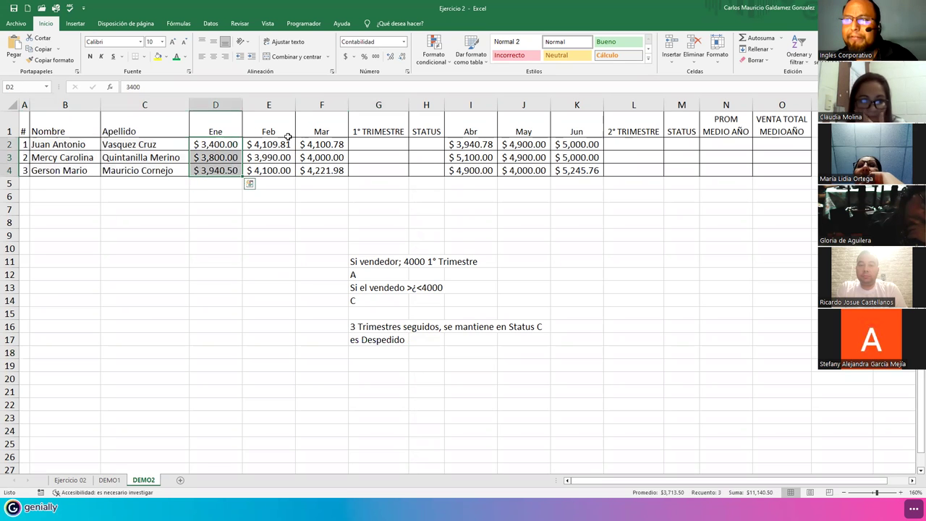
{"action": "left_click_drag", "start_coordinate": [269, 144], "coordinate": [271, 173]}
{"action": "left_click_drag", "start_coordinate": [321, 144], "coordinate": [345, 166]}
{"action": "left_click_drag", "start_coordinate": [378, 132], "coordinate": [377, 171]}
{"action": "left_click_drag", "start_coordinate": [431, 126], "coordinate": [429, 171]}
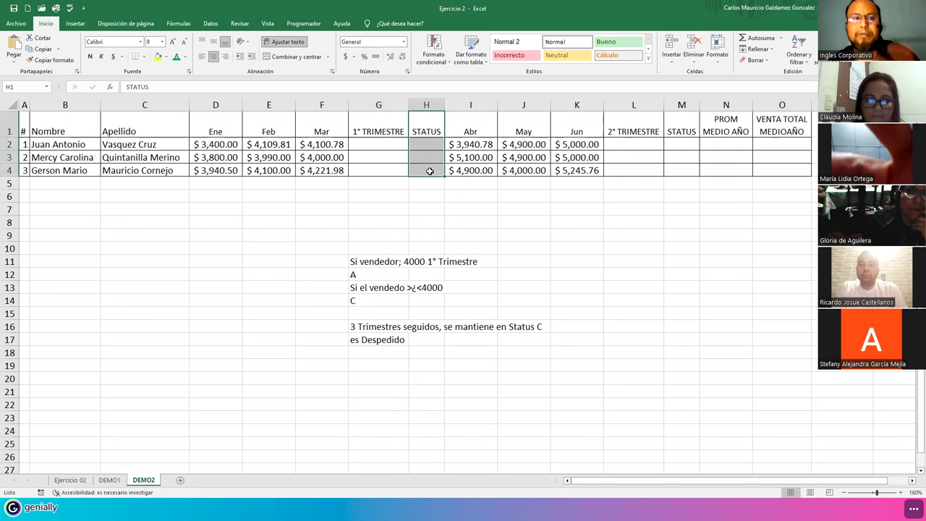
{"action": "left_click_drag", "start_coordinate": [479, 130], "coordinate": [474, 171]}
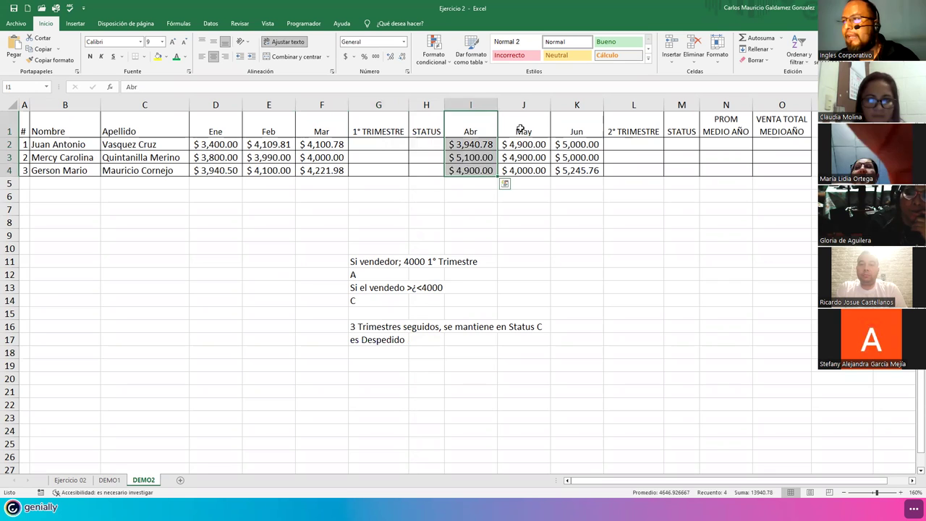
{"action": "left_click_drag", "start_coordinate": [523, 131], "coordinate": [523, 157]}
{"action": "left_click_drag", "start_coordinate": [575, 131], "coordinate": [626, 168]}
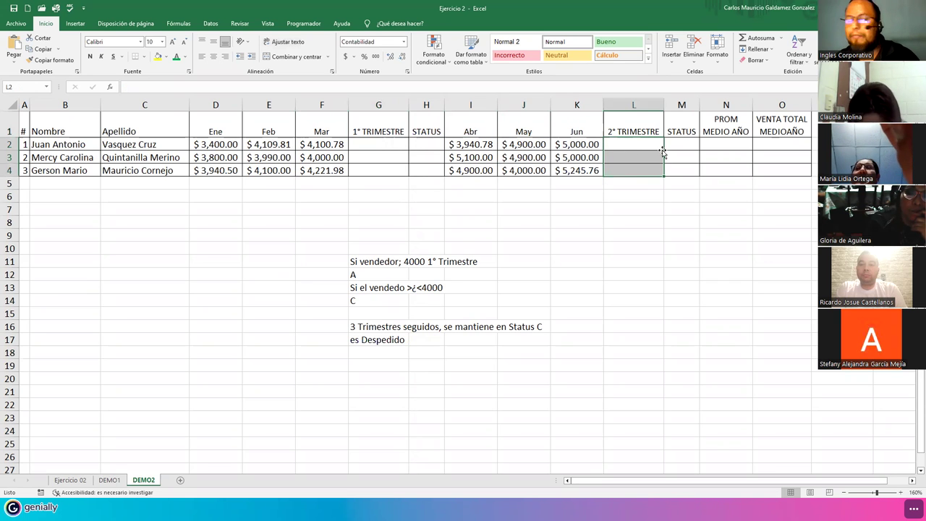
{"action": "left_click_drag", "start_coordinate": [672, 145], "coordinate": [673, 165]}
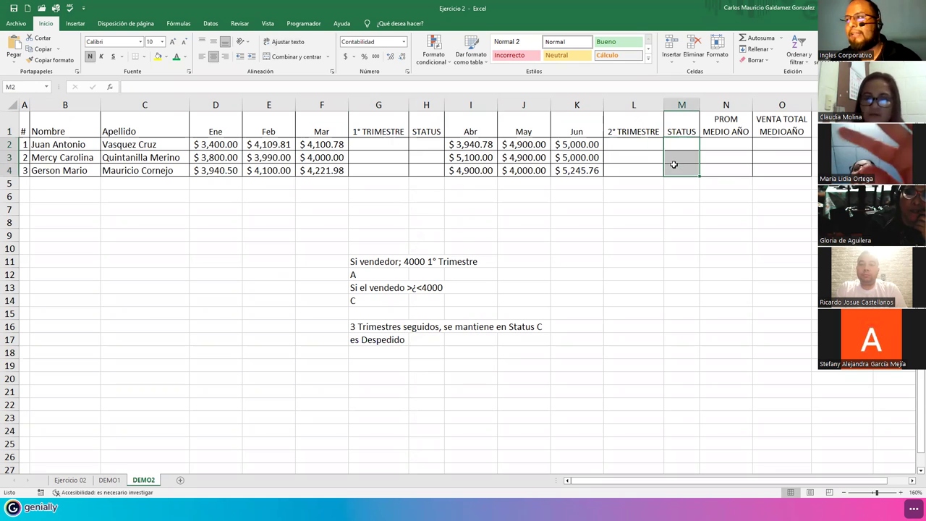
{"action": "left_click", "coordinate": [717, 148]}
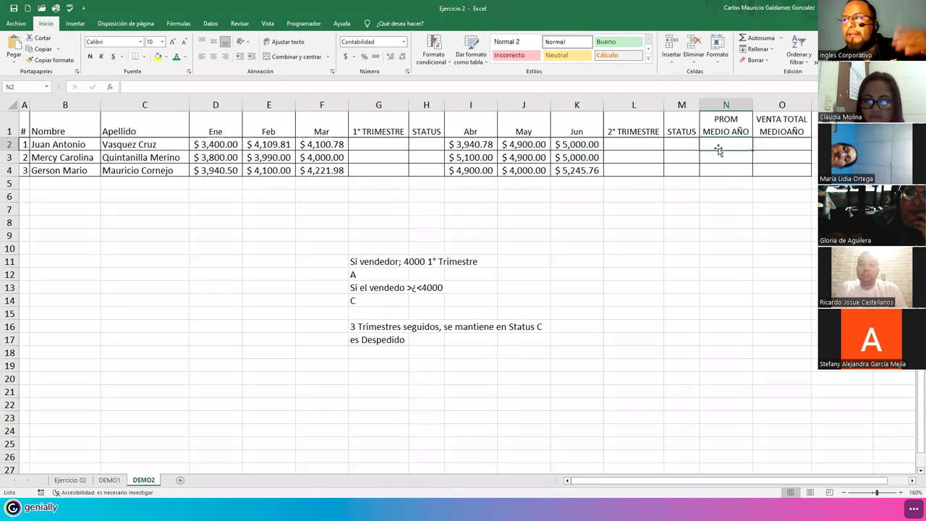
{"action": "left_click_drag", "start_coordinate": [199, 144], "coordinate": [585, 145]}
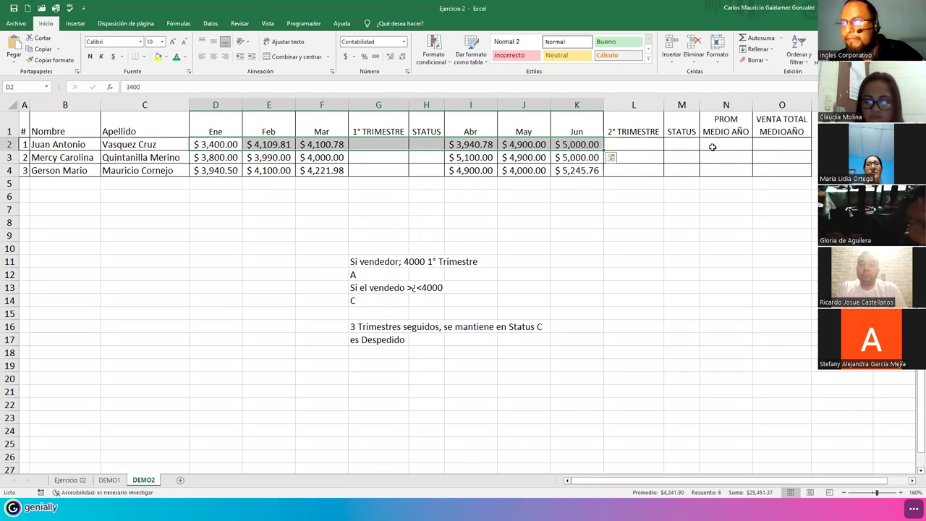
{"action": "left_click", "coordinate": [762, 144]}
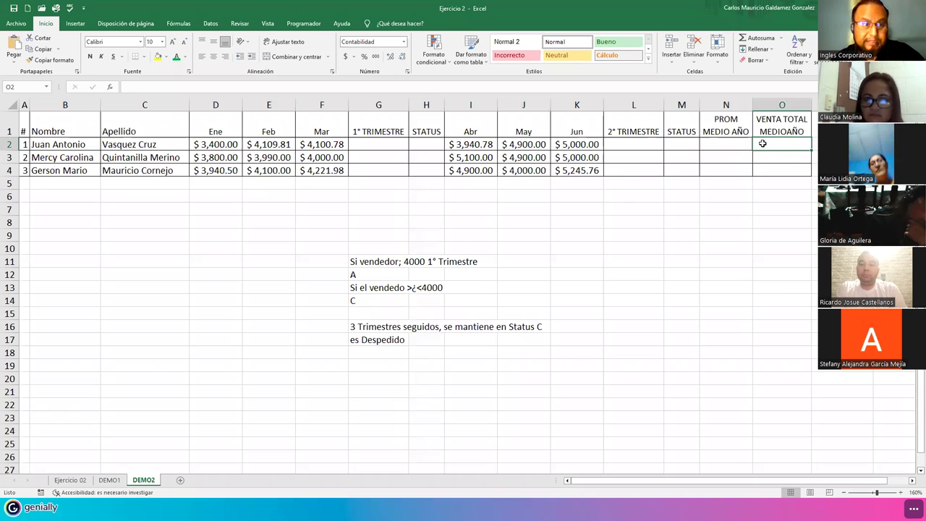
Step: Calculate the first-quarter average in G2 with =PROMEDIO(D2:F2) and copy the formula down to G4
{"action": "left_click", "coordinate": [365, 143]}
{"action": "type", "text": "="}
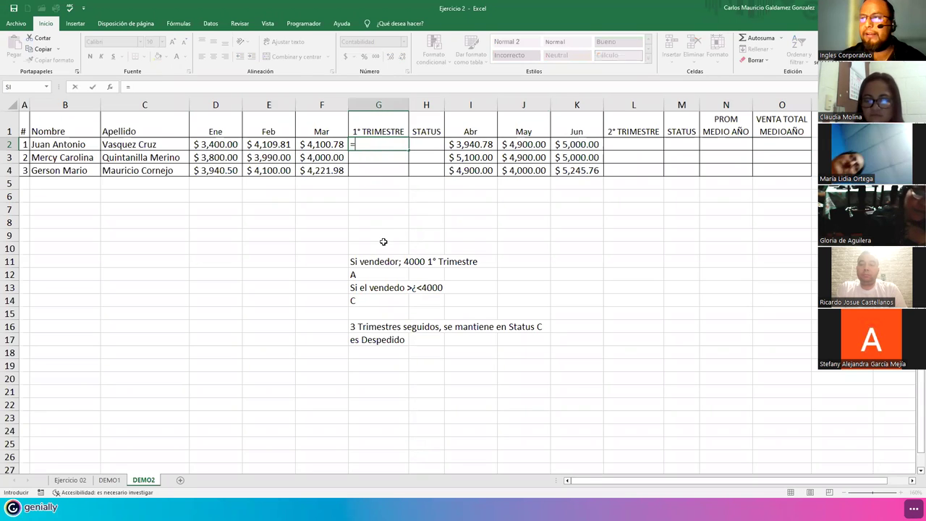
{"action": "type", "text": "promedio"}
{"action": "key", "text": "Tab"}
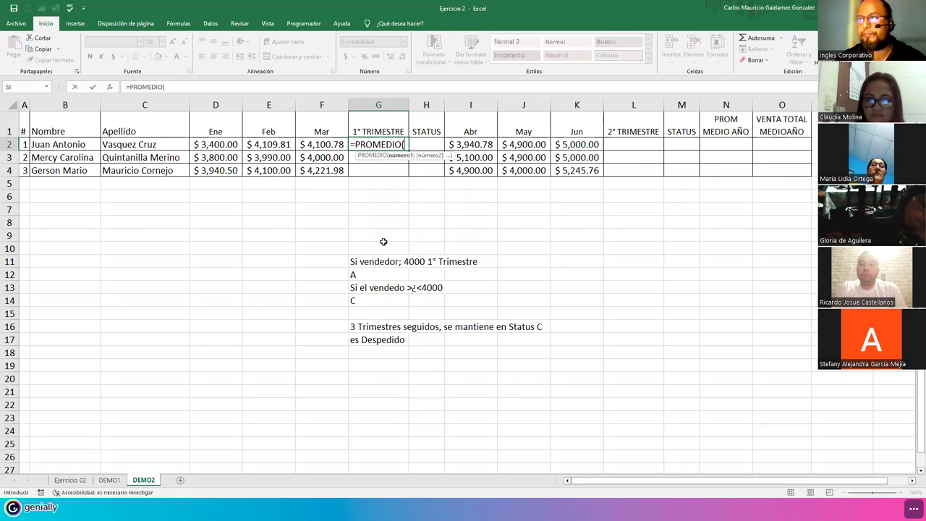
{"action": "left_click_drag", "start_coordinate": [216, 144], "coordinate": [307, 149]}
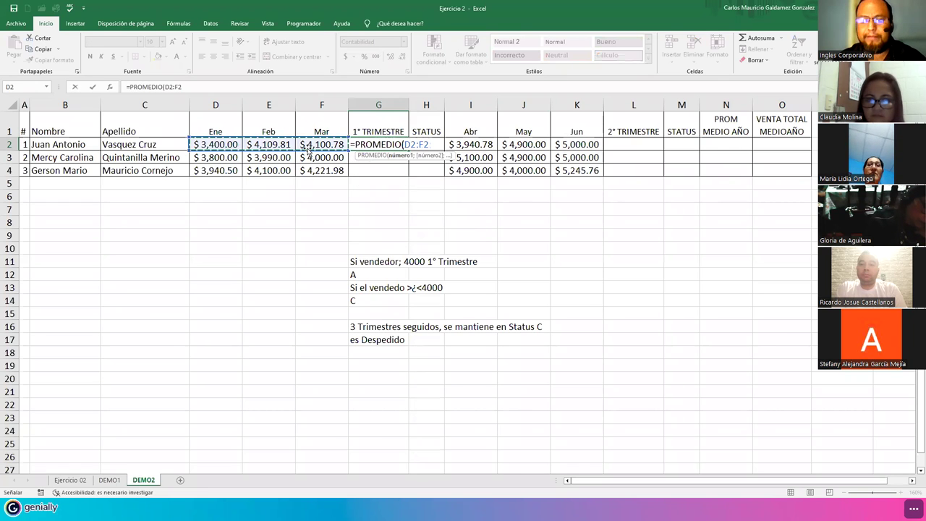
{"action": "type", "text": ")"}
{"action": "key", "text": "ctrl+Return"}
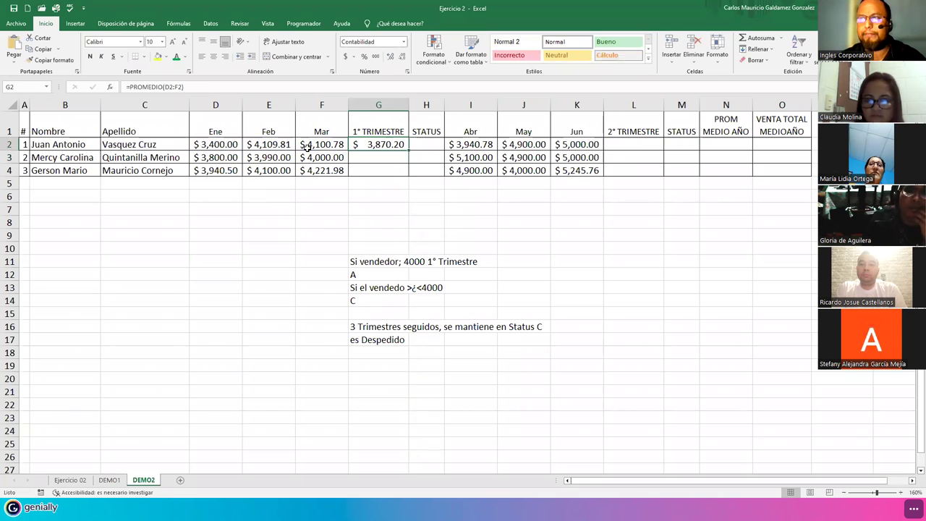
{"action": "left_click_drag", "start_coordinate": [408, 150], "coordinate": [406, 174]}
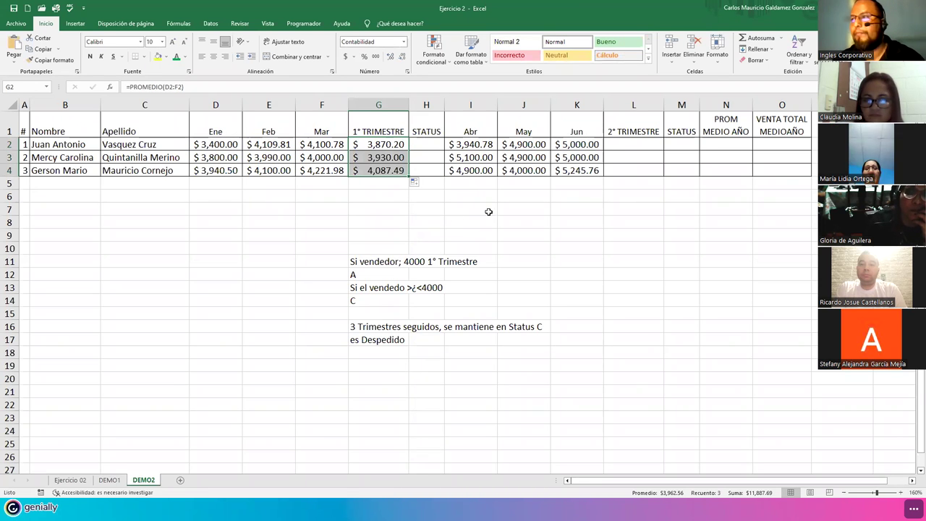
Step: Calculate the first vendor's second-quarter average in L2 with PROMEDIO over I2:K2
{"action": "left_click", "coordinate": [651, 145]}
{"action": "type", "text": "="}
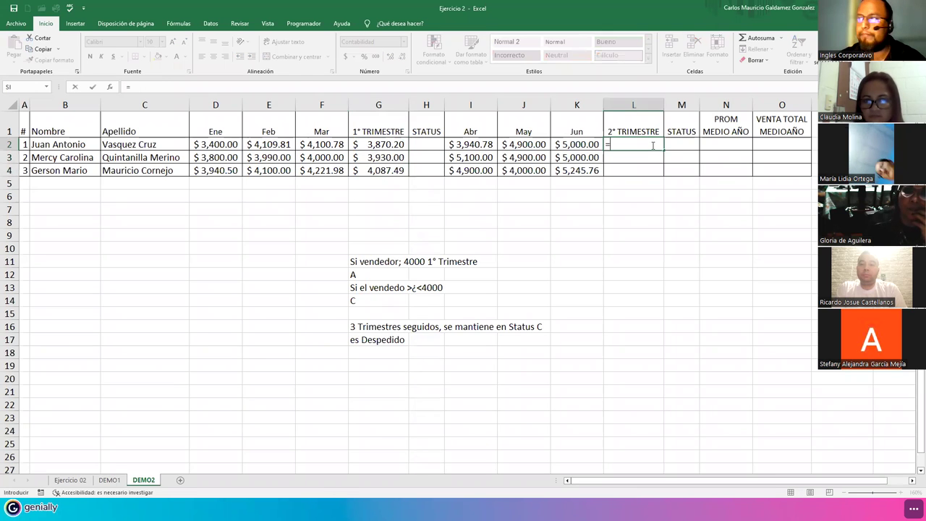
{"action": "type", "text": "promedio"}
{"action": "key", "text": "Tab"}
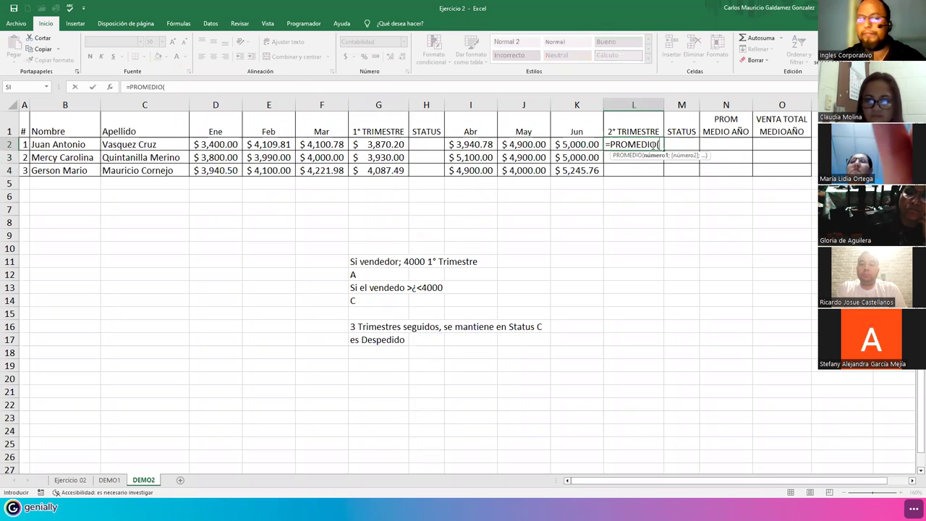
{"action": "left_click_drag", "start_coordinate": [456, 144], "coordinate": [570, 142]}
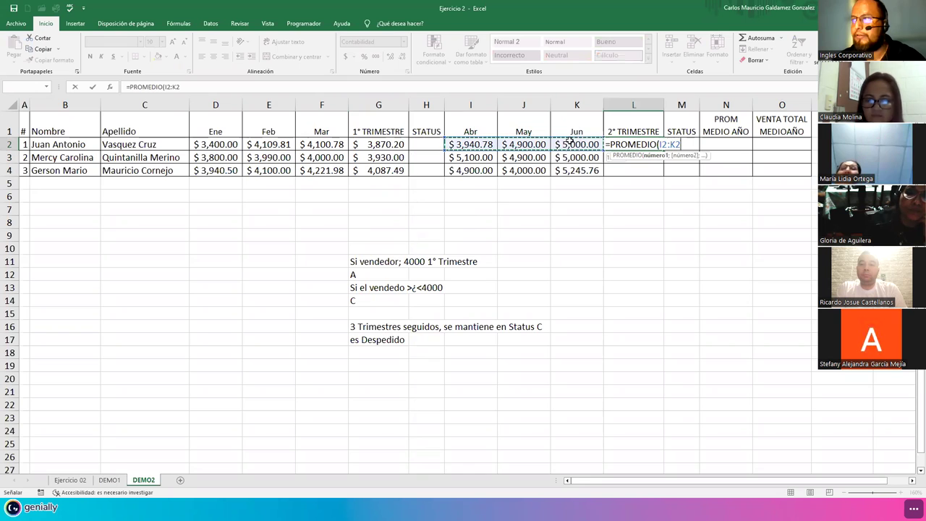
{"action": "key", "text": "Return"}
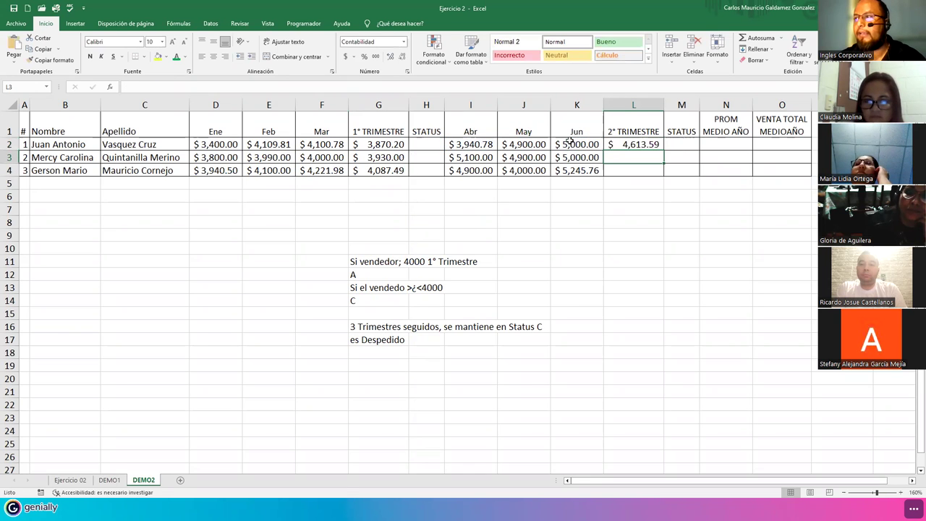
Step: Copy the second-quarter average down to L4 and apply the Neutral cell style to both quarters' averages, G2:G4 and L2:L4
{"action": "left_click", "coordinate": [630, 144]}
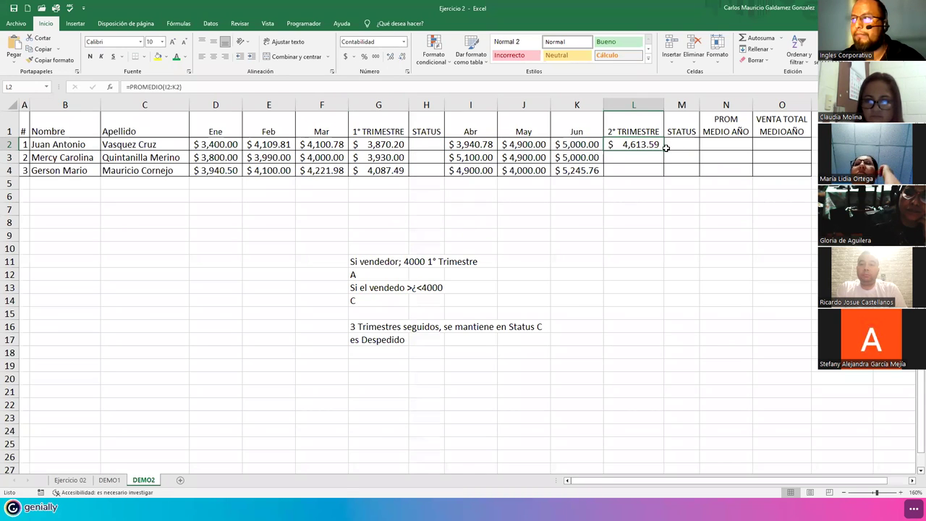
{"action": "left_click_drag", "start_coordinate": [664, 149], "coordinate": [666, 174]}
{"action": "left_click_drag", "start_coordinate": [370, 149], "coordinate": [371, 170]}
{"action": "left_click", "coordinate": [546, 56]}
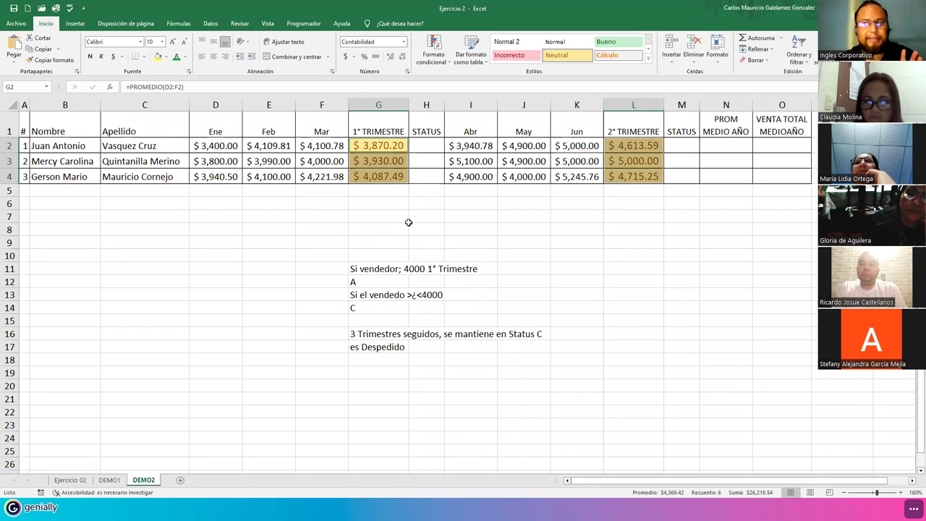
Step: Insert the logical function SI into the first STATUS cell, H2, and open its function arguments
{"action": "left_click", "coordinate": [424, 147]}
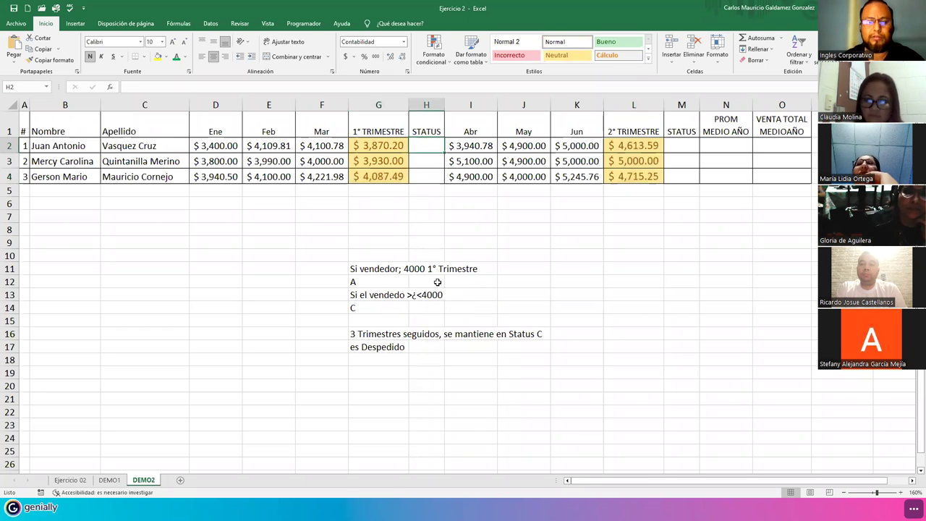
{"action": "type", "text": "="}
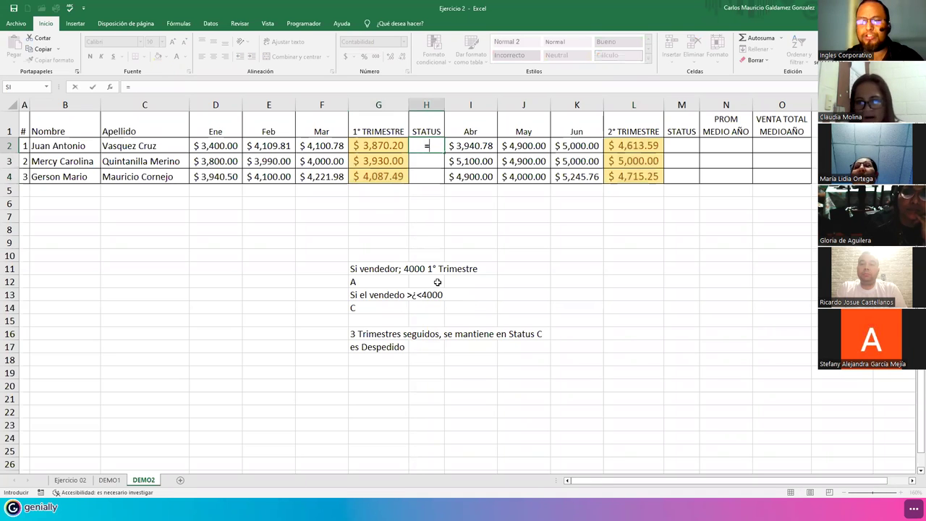
{"action": "key", "text": "Escape"}
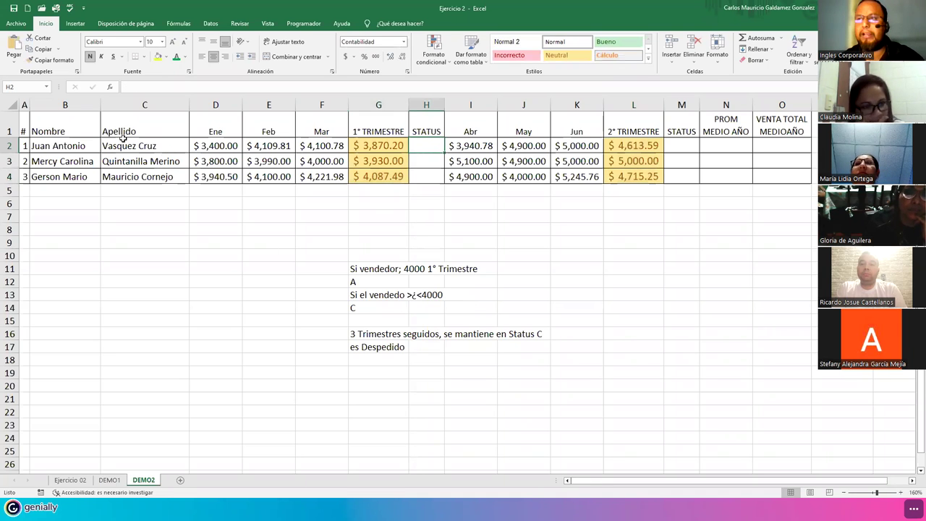
{"action": "left_click", "coordinate": [110, 88]}
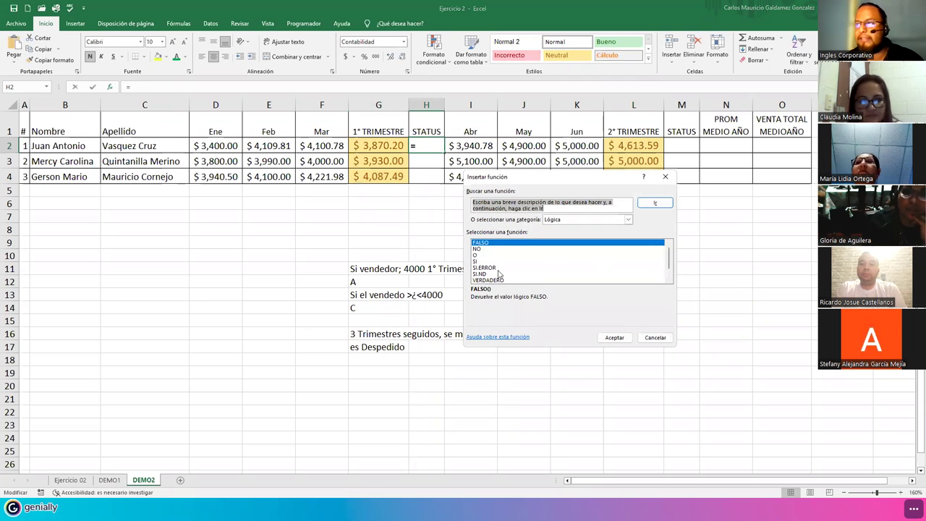
{"action": "left_click", "coordinate": [506, 261]}
{"action": "left_click", "coordinate": [616, 339]}
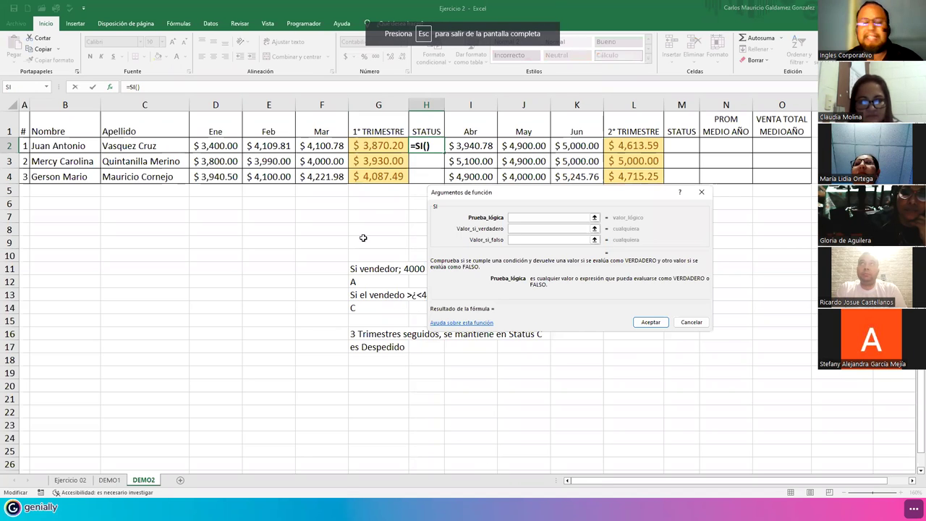
Step: Set the SI function's logical test to G2>=4000, uncover the rule notes and go to the value-if-true argument
{"action": "left_click", "coordinate": [371, 147]}
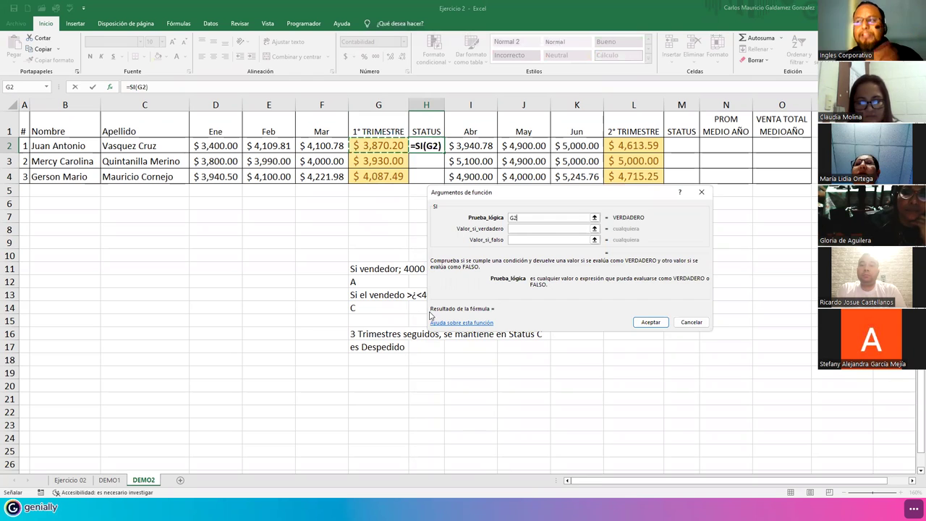
{"action": "type", "text": ">="}
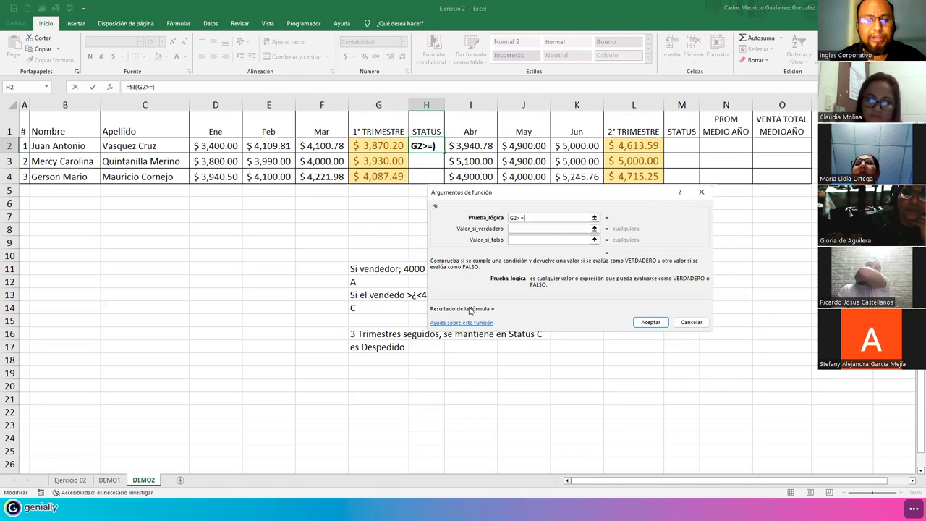
{"action": "type", "text": "4000"}
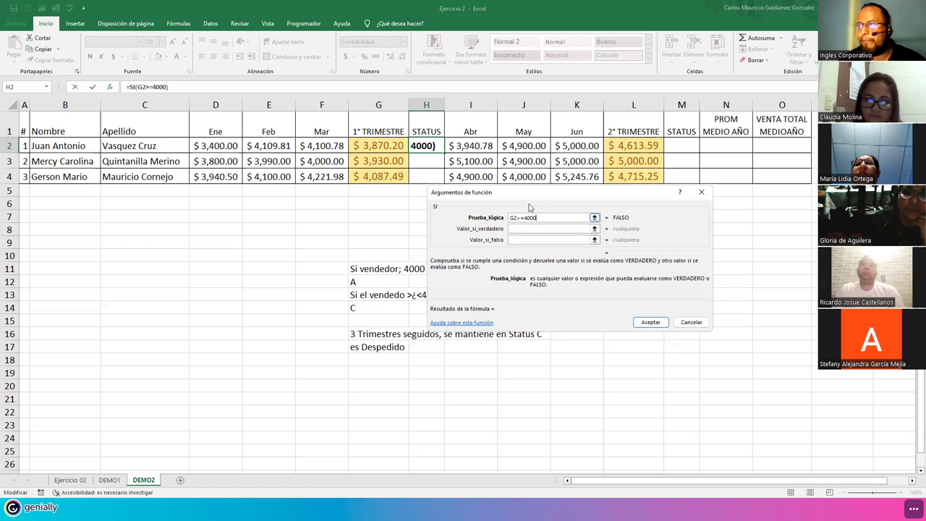
{"action": "left_click_drag", "start_coordinate": [540, 197], "coordinate": [707, 222]}
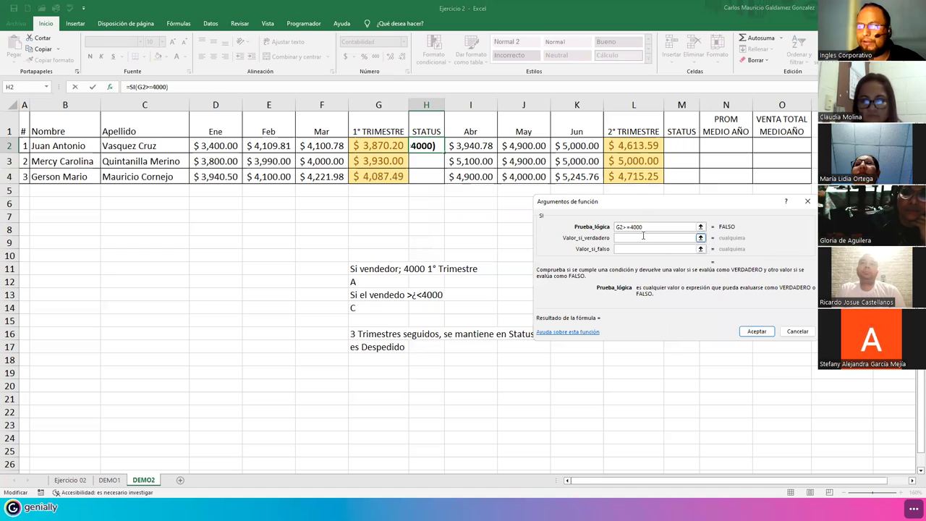
{"action": "left_click", "coordinate": [616, 237]}
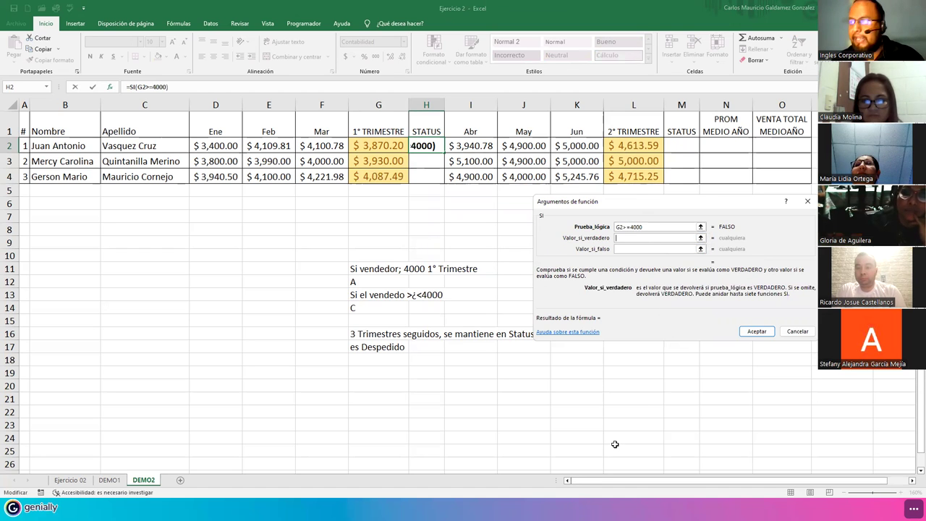
Step: Complete the SI function in H2 with "A" as the value if true and "C" as the value if false
{"action": "type", "text": "\""}
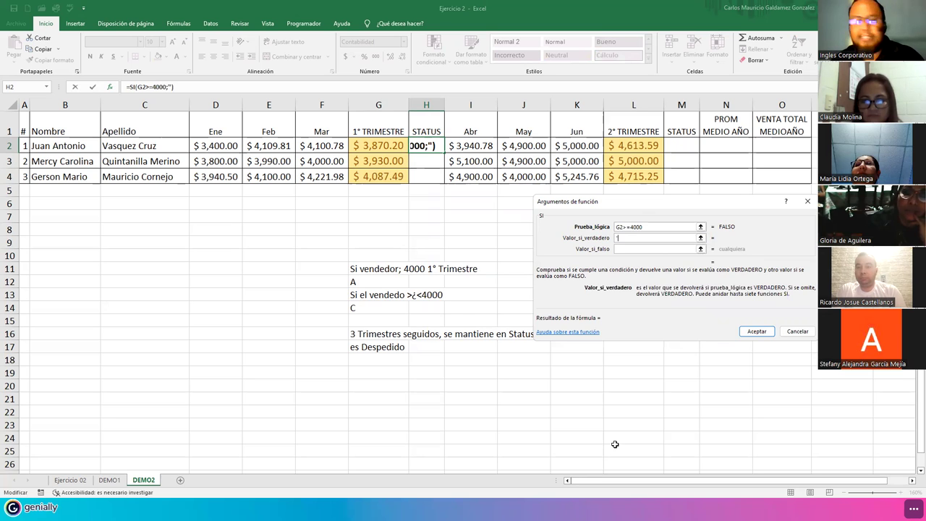
{"action": "type", "text": "A\""}
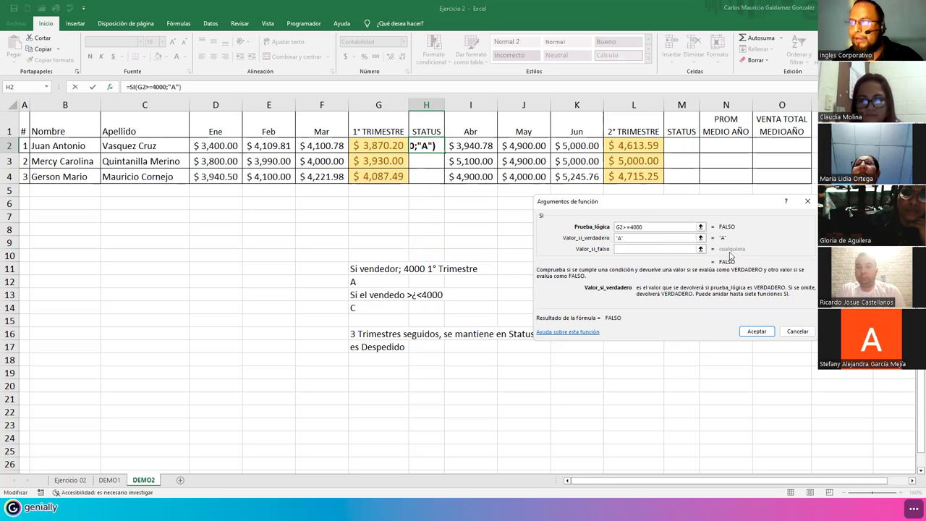
{"action": "left_click", "coordinate": [640, 251]}
{"action": "type", "text": "\"C\""}
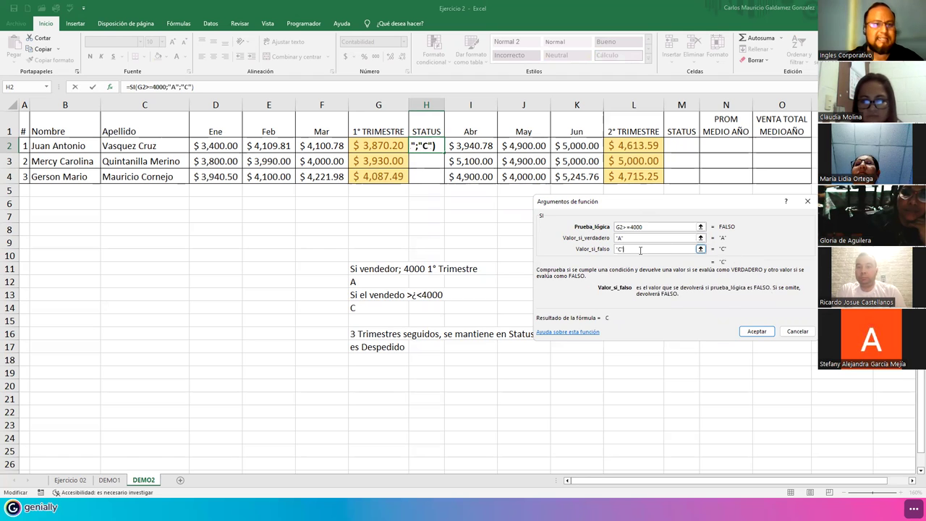
{"action": "left_click", "coordinate": [753, 332]}
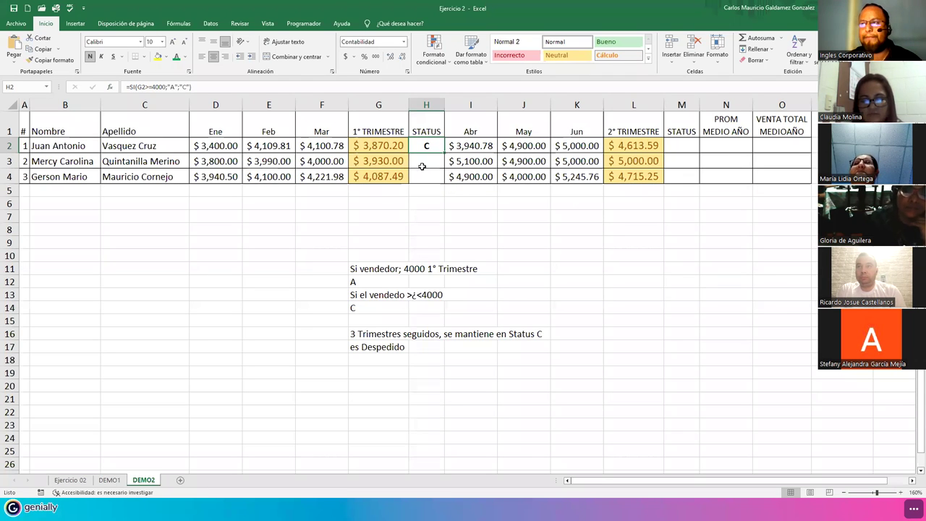
Step: Copy the first-quarter status formula from H2 down to H4 and check the copied results
{"action": "left_click_drag", "start_coordinate": [443, 153], "coordinate": [426, 163]}
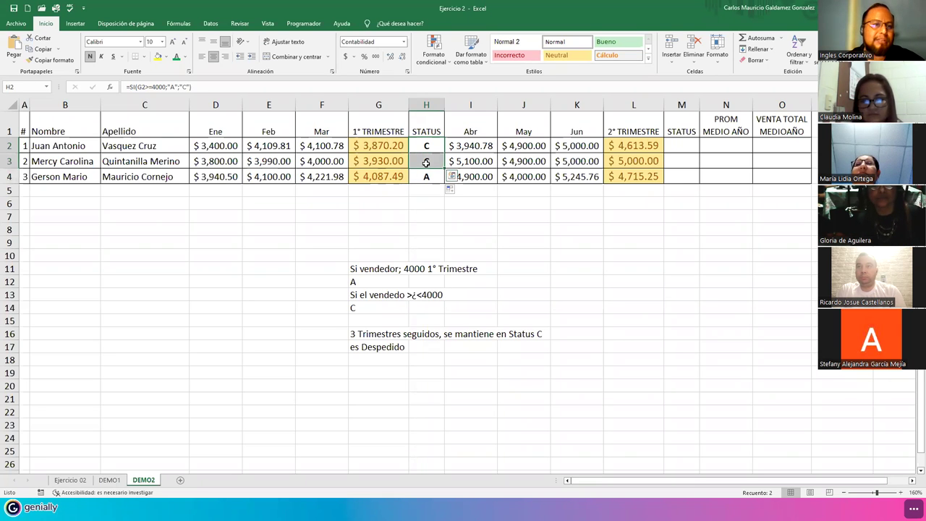
{"action": "left_click", "coordinate": [425, 177]}
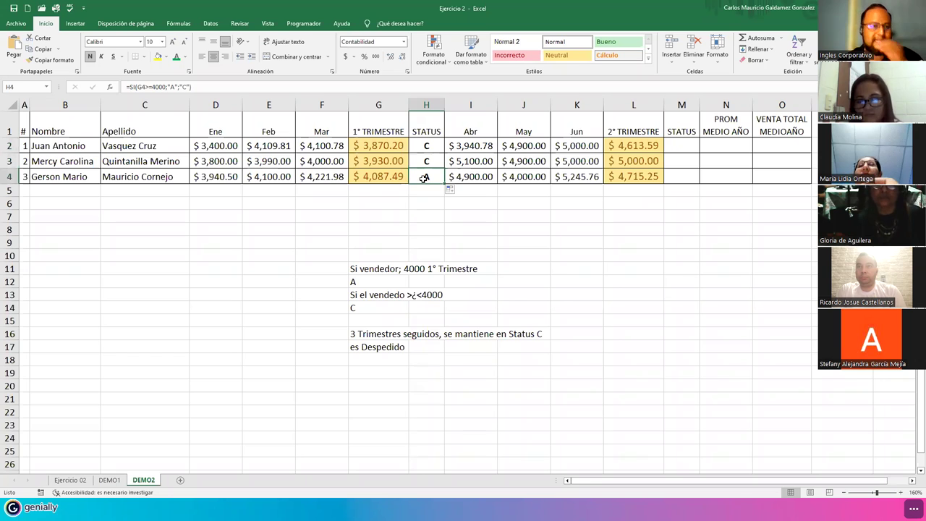
{"action": "left_click", "coordinate": [428, 147]}
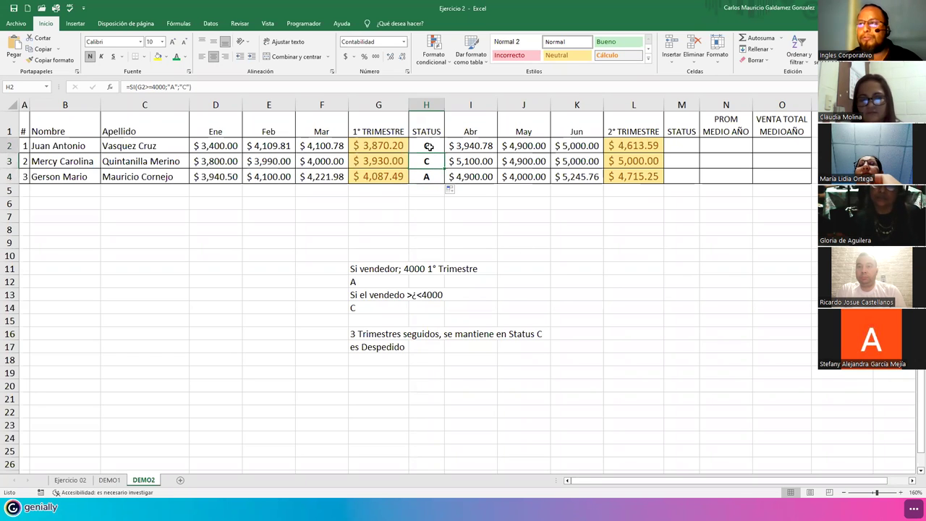
Step: Enter =SI(L2>=4000;"A";"C") in the second-quarter STATUS cell M2 and copy it down to M4
{"action": "left_click", "coordinate": [677, 147]}
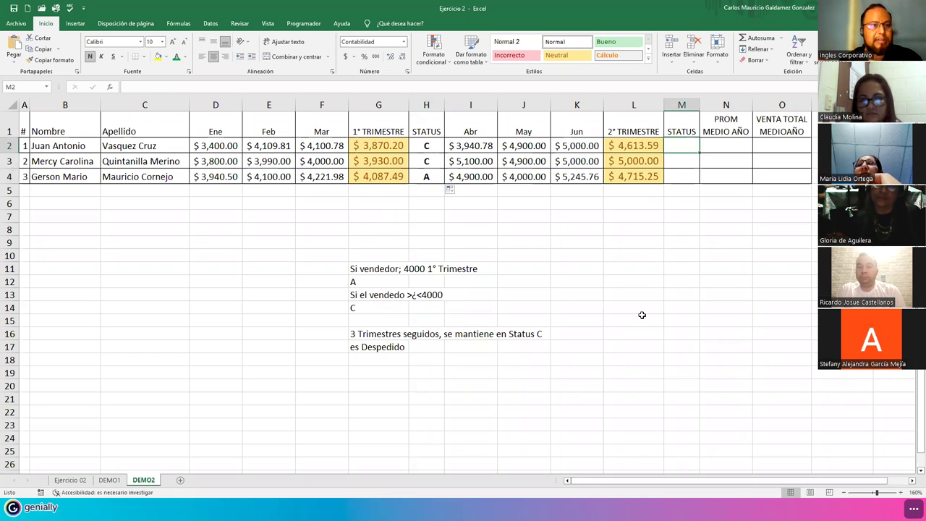
{"action": "type", "text": "="}
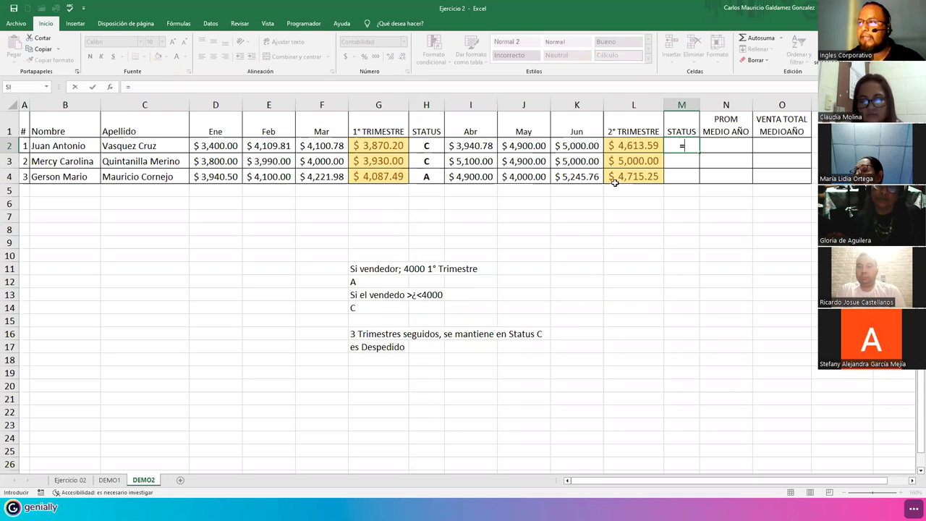
{"action": "type", "text": "SI("}
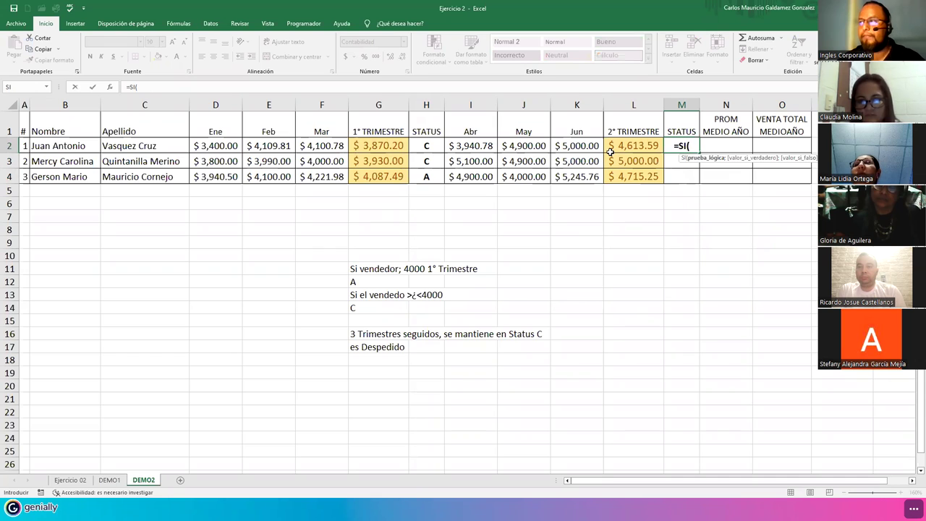
{"action": "left_click", "coordinate": [616, 147]}
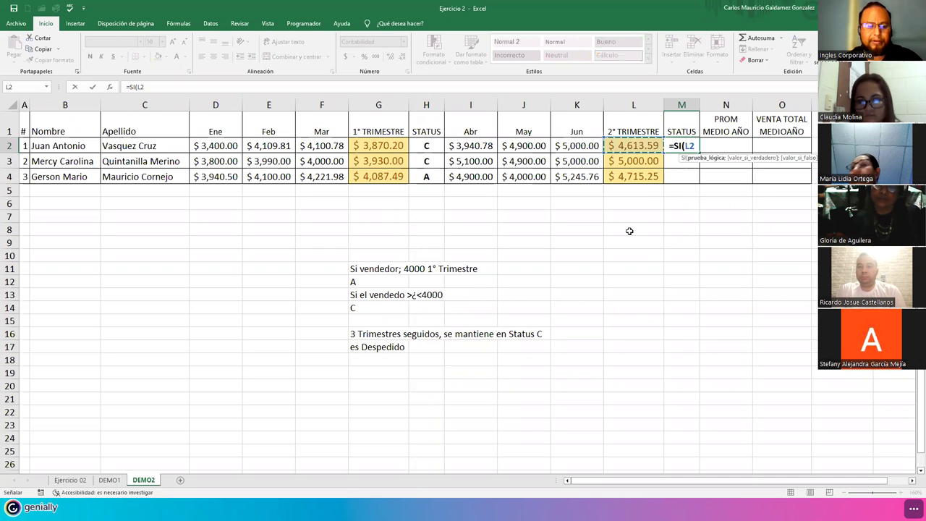
{"action": "type", "text": ">"}
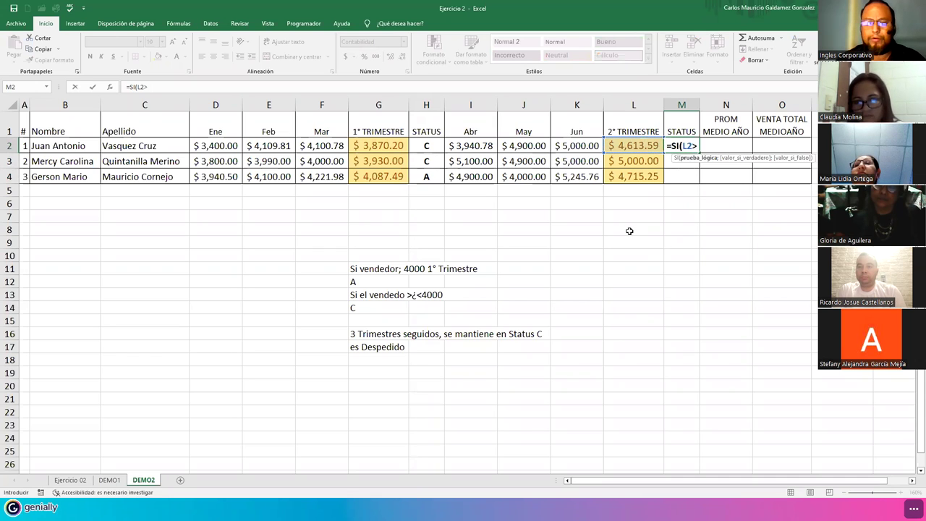
{"action": "type", "text": "=4000"}
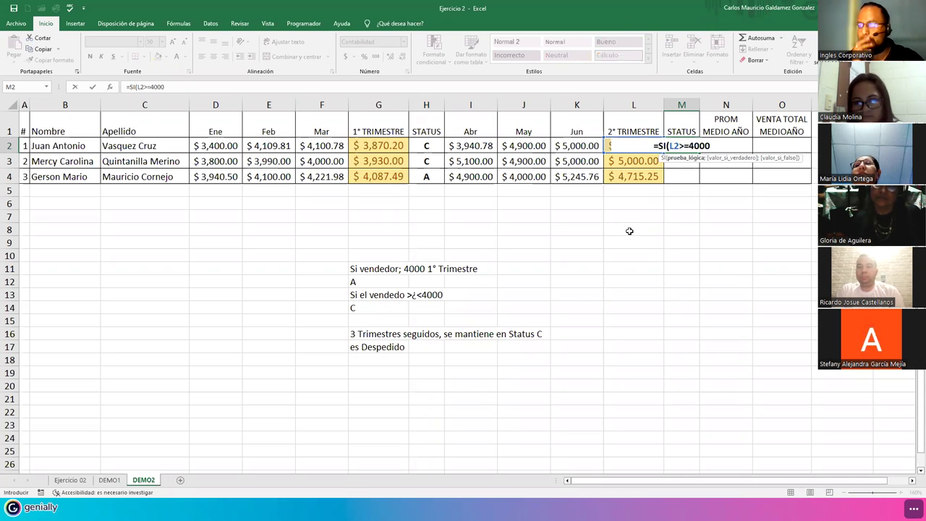
{"action": "type", "text": ";"}
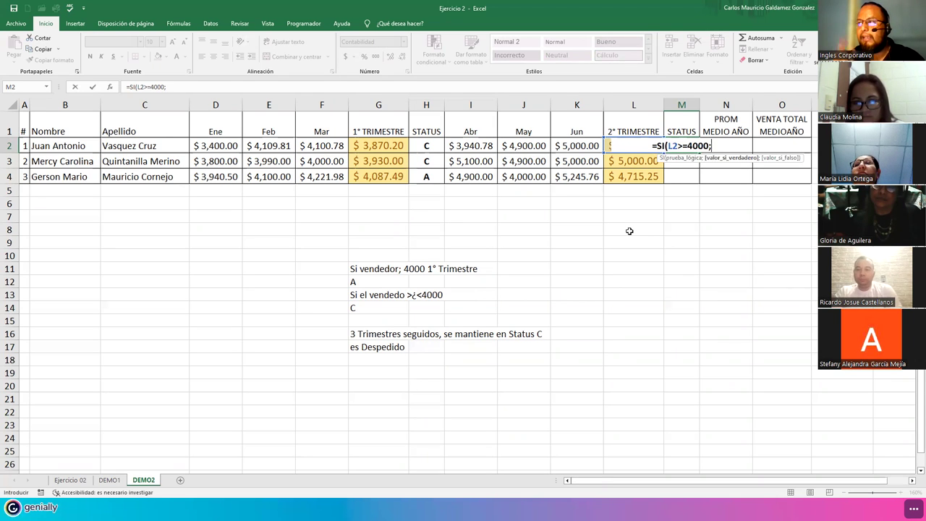
{"action": "type", "text": "\"A\";\"C\")"}
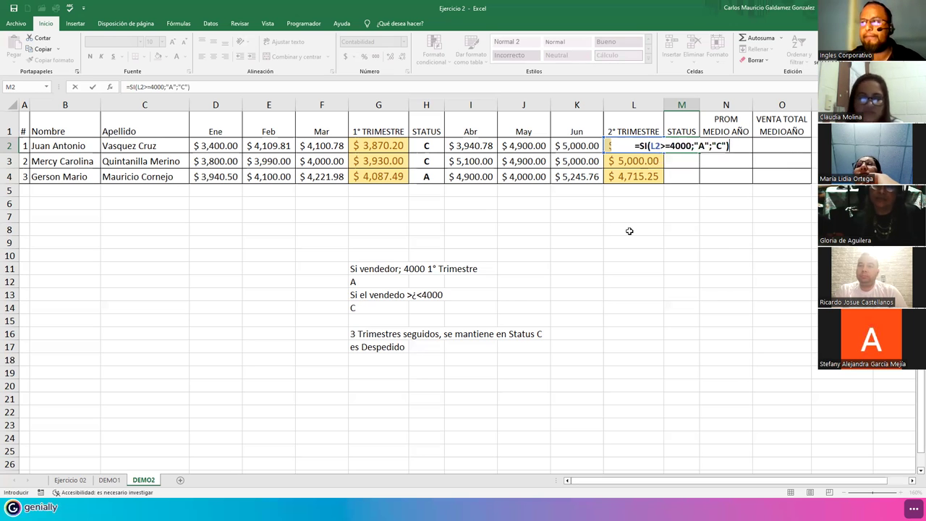
{"action": "key", "text": "Return"}
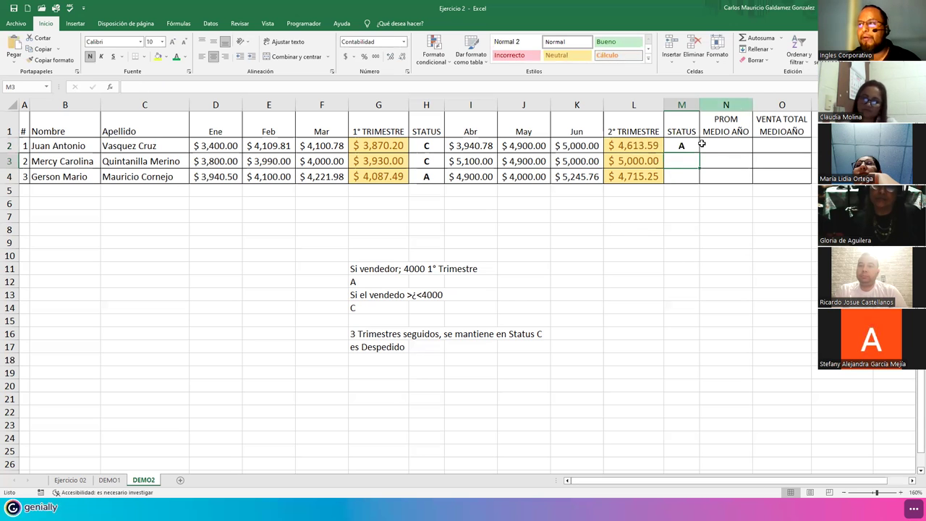
{"action": "left_click", "coordinate": [695, 148]}
{"action": "double_click", "coordinate": [699, 154]}
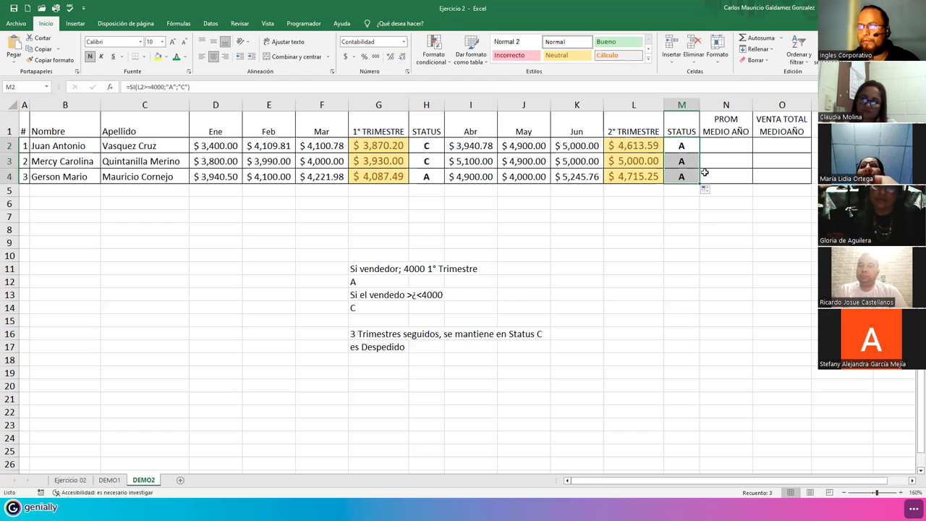
Step: Review the first-quarter averages G2:G4, their statuses in column H and the monthly sales D2:F4 behind them
{"action": "left_click", "coordinate": [706, 148]}
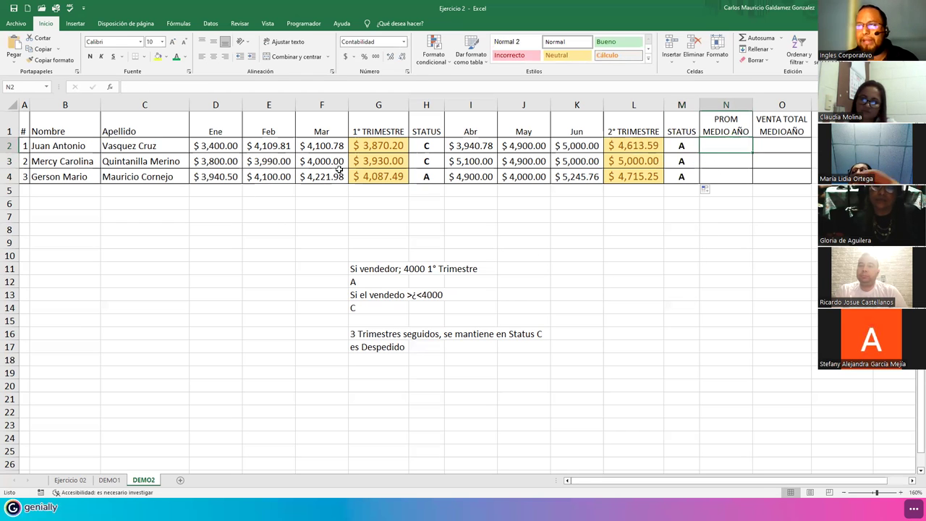
{"action": "left_click_drag", "start_coordinate": [383, 149], "coordinate": [389, 179]}
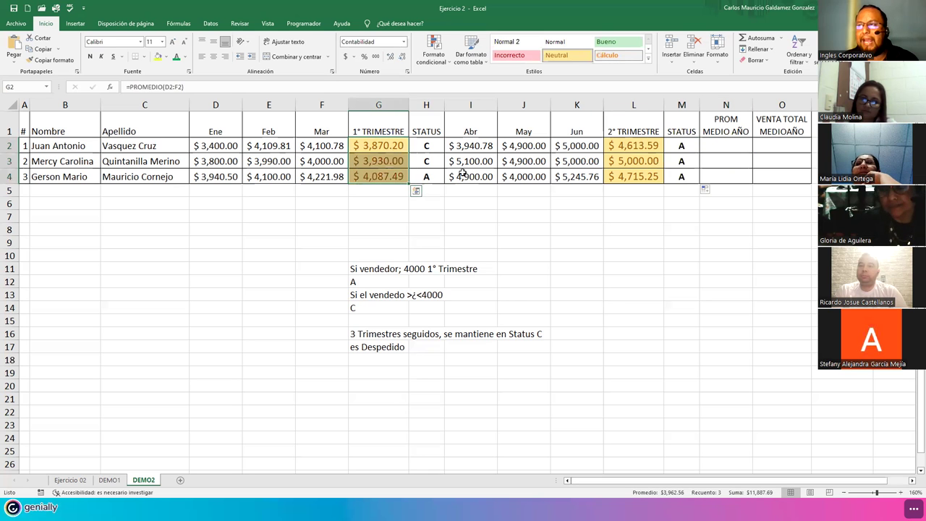
{"action": "left_click_drag", "start_coordinate": [426, 149], "coordinate": [426, 189]}
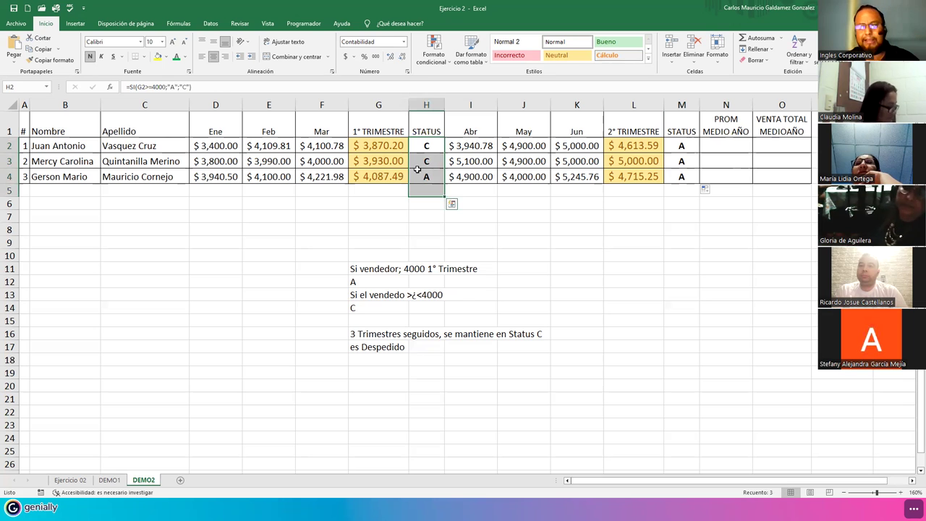
{"action": "left_click_drag", "start_coordinate": [210, 143], "coordinate": [322, 177]}
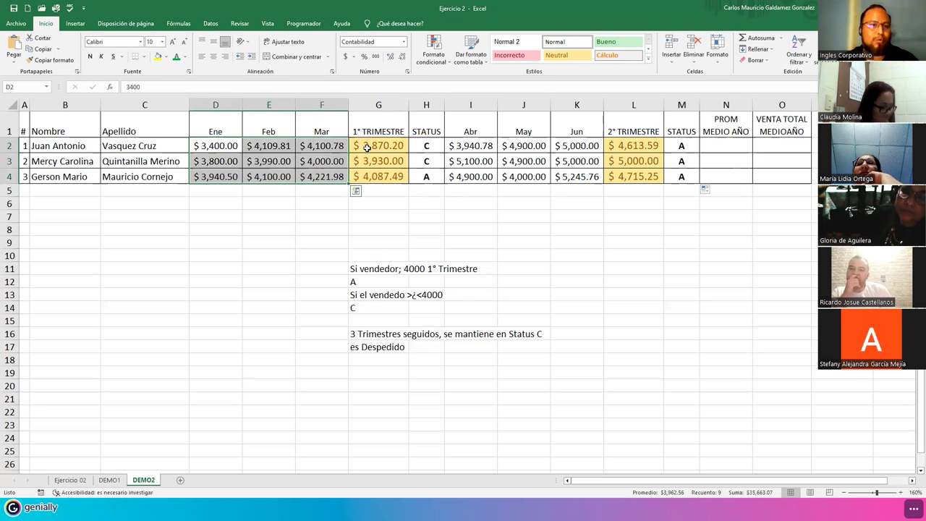
{"action": "left_click", "coordinate": [218, 146]}
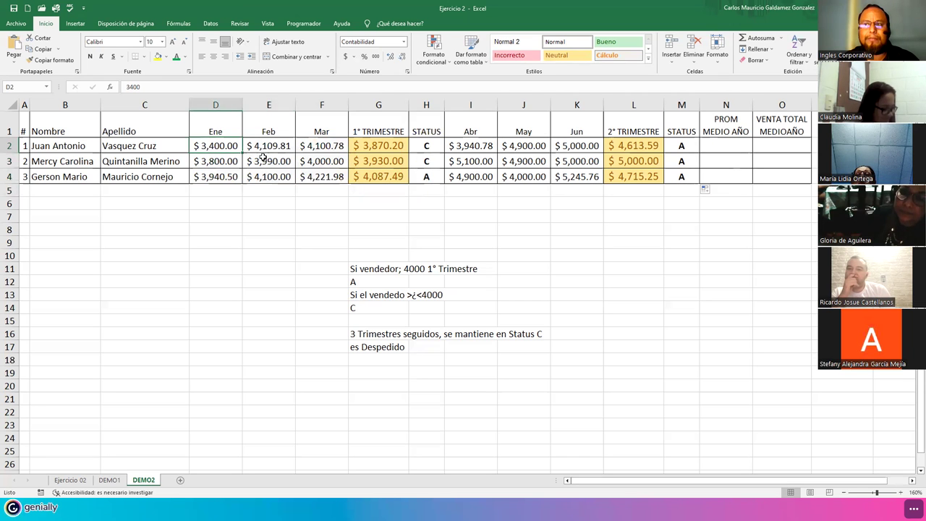
{"action": "left_click", "coordinate": [265, 147]}
{"action": "left_click", "coordinate": [309, 144]}
{"action": "left_click", "coordinate": [351, 147]}
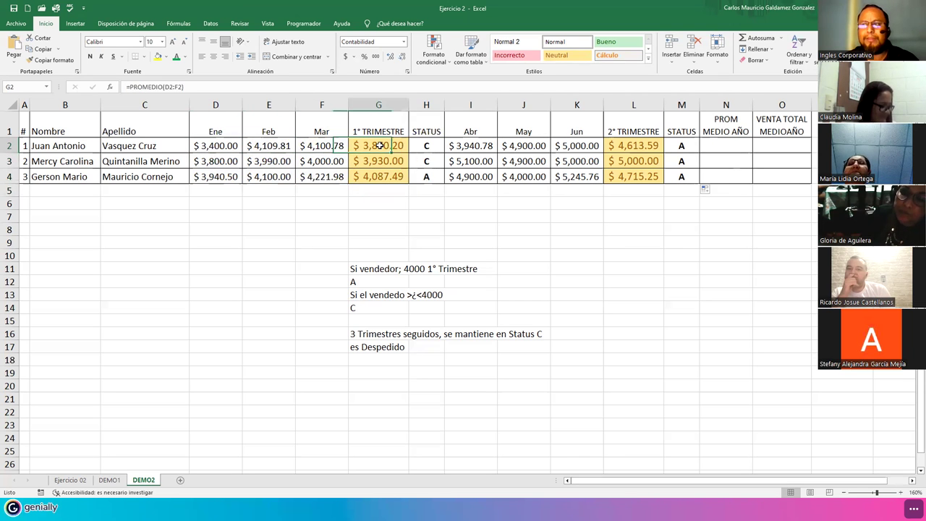
Step: Calculate the first vendor's half-year average in N2 with PROMEDIO over the two quarterly averages, G2 and L2
{"action": "left_click", "coordinate": [715, 145]}
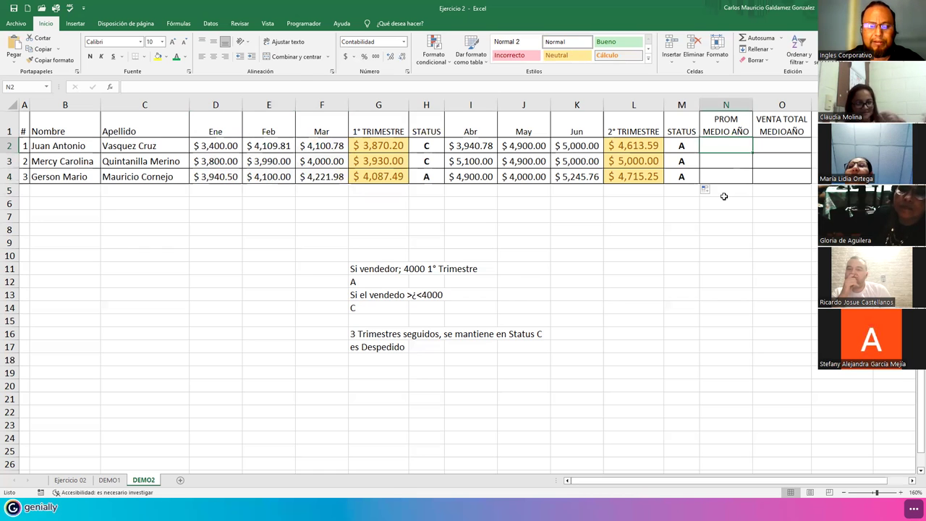
{"action": "type", "text": "=promedio("}
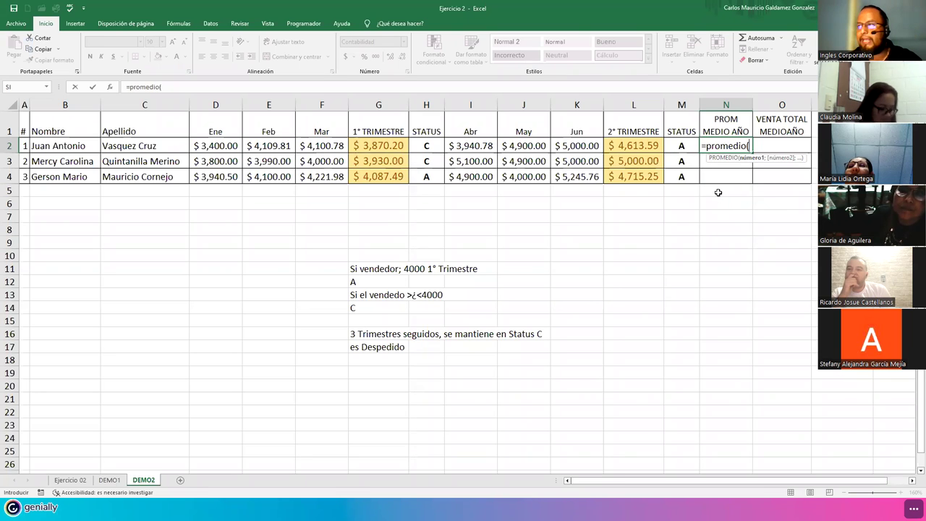
{"action": "left_click", "coordinate": [400, 143]}
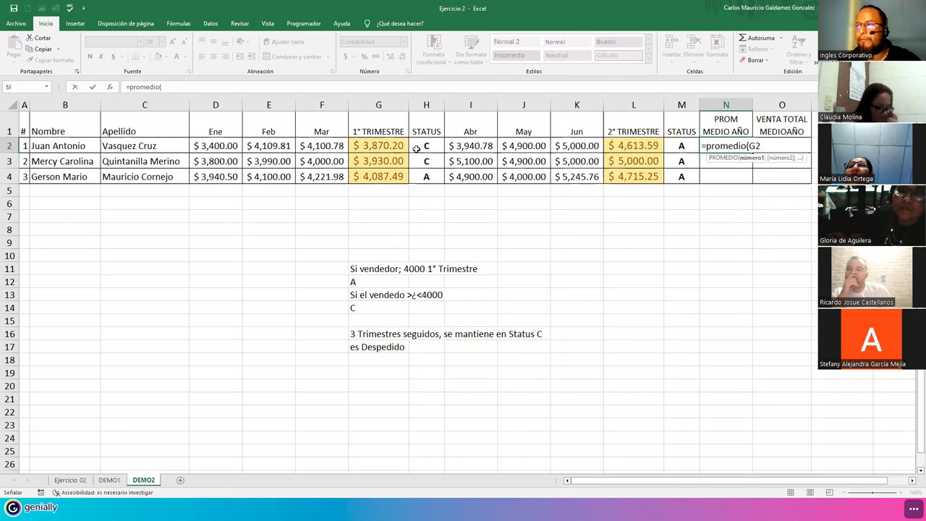
{"action": "left_click", "coordinate": [622, 146], "text": "ctrl"}
{"action": "key", "text": "Return"}
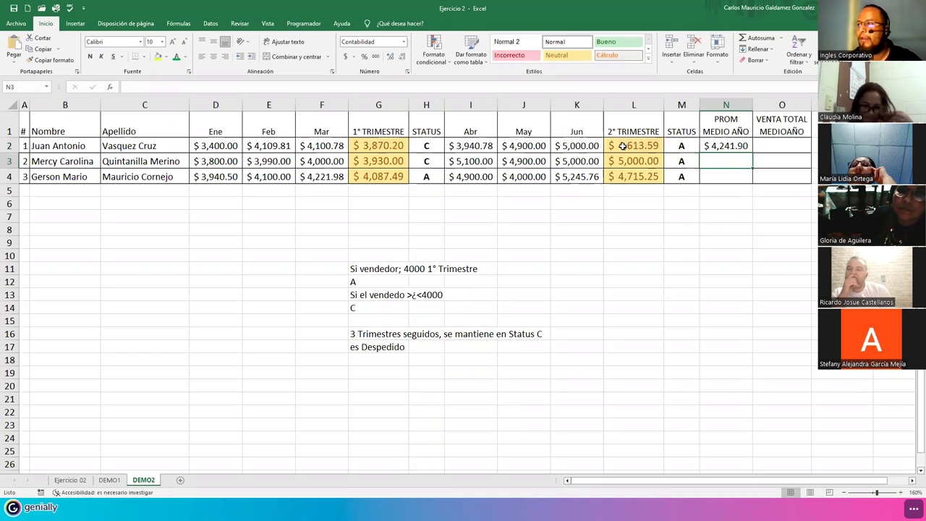
Step: Calculate the half-year average in N2 from the monthly sales with PROMEDIO(D2:F2;I2:K2)
{"action": "left_click", "coordinate": [707, 146]}
{"action": "type", "text": "=promedio("}
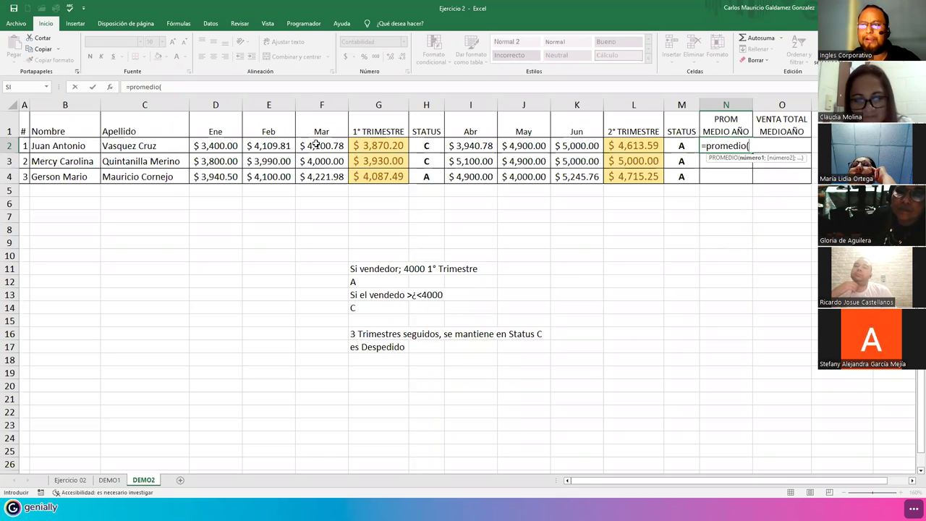
{"action": "left_click_drag", "start_coordinate": [228, 145], "coordinate": [319, 147]}
{"action": "left_click_drag", "start_coordinate": [403, 156], "coordinate": [566, 144]}
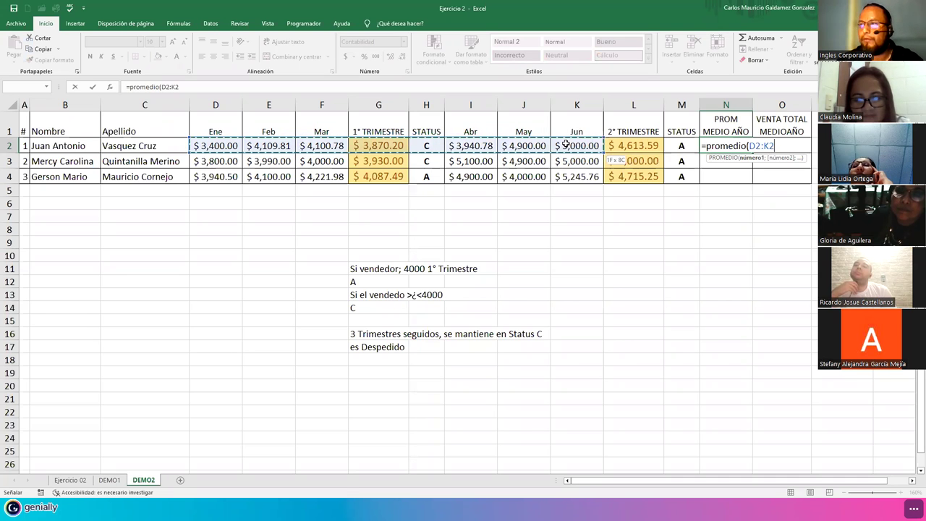
{"action": "left_click_drag", "start_coordinate": [217, 146], "coordinate": [311, 145]}
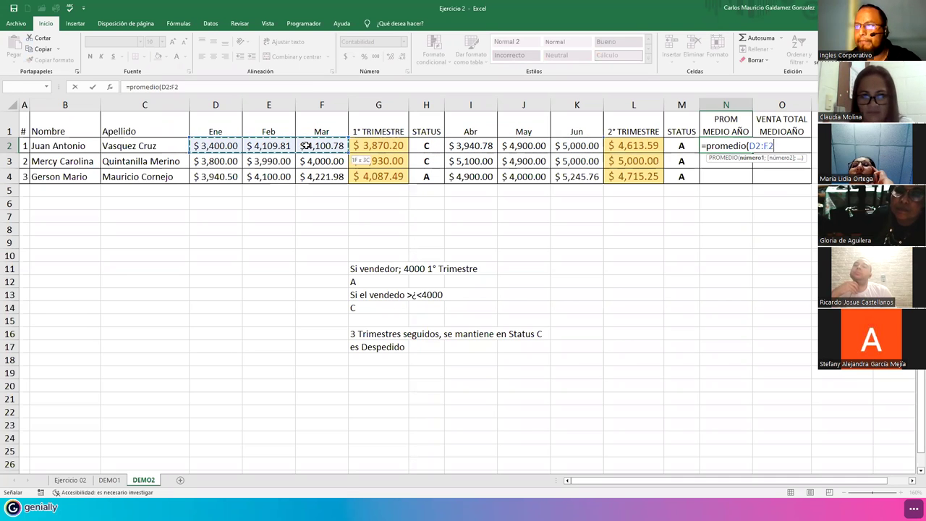
{"action": "type", "text": ";"}
{"action": "left_click_drag", "start_coordinate": [463, 145], "coordinate": [559, 145]}
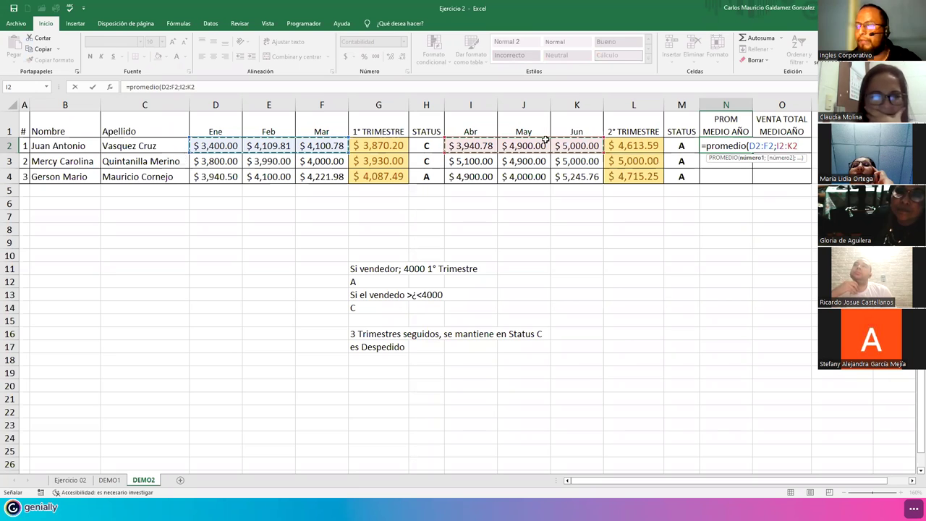
{"action": "key", "text": "Return"}
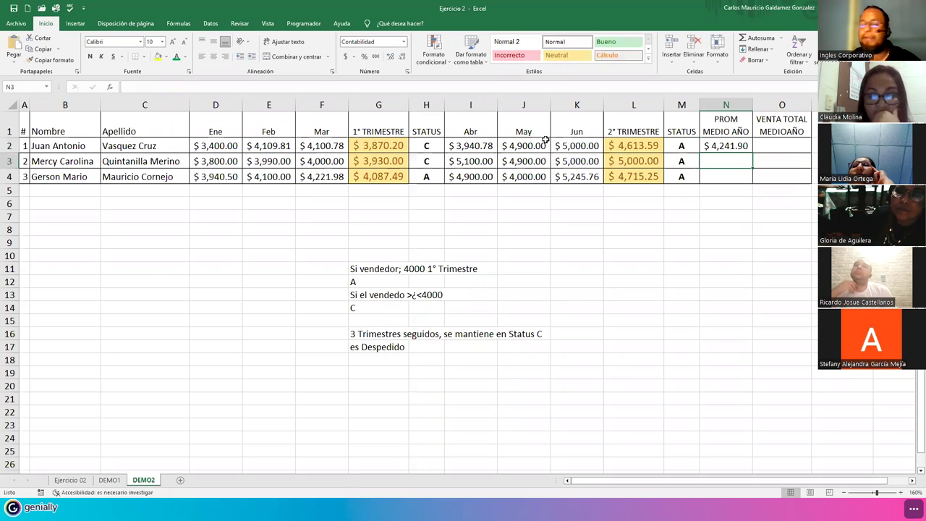
Step: Copy the half-year average formula from N2 down to N4 for the remaining vendors
{"action": "left_click", "coordinate": [737, 143]}
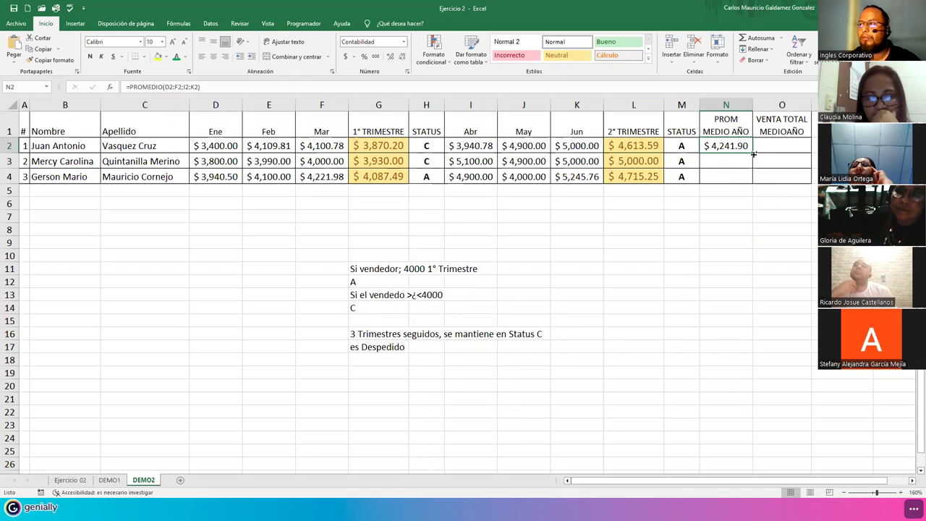
{"action": "left_click_drag", "start_coordinate": [753, 153], "coordinate": [751, 181]}
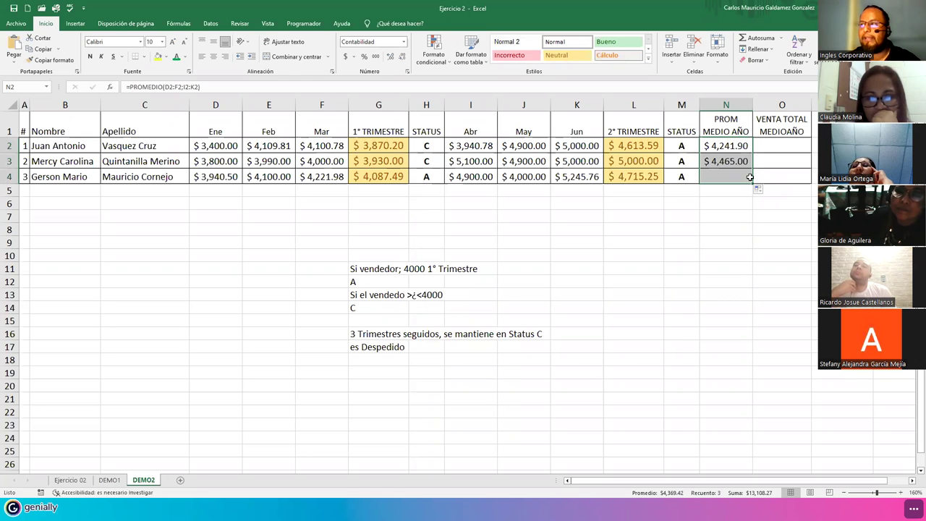
{"action": "left_click", "coordinate": [714, 152]}
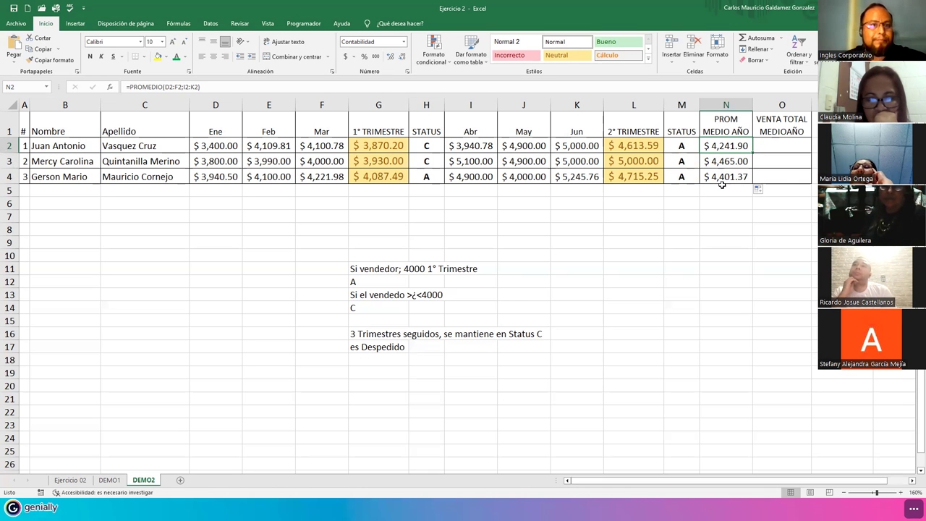
Step: Calculate the half-year total sales in O2 with SUMA(D2:F2;I2:K2) and copy the formula down to O4
{"action": "left_click", "coordinate": [766, 145]}
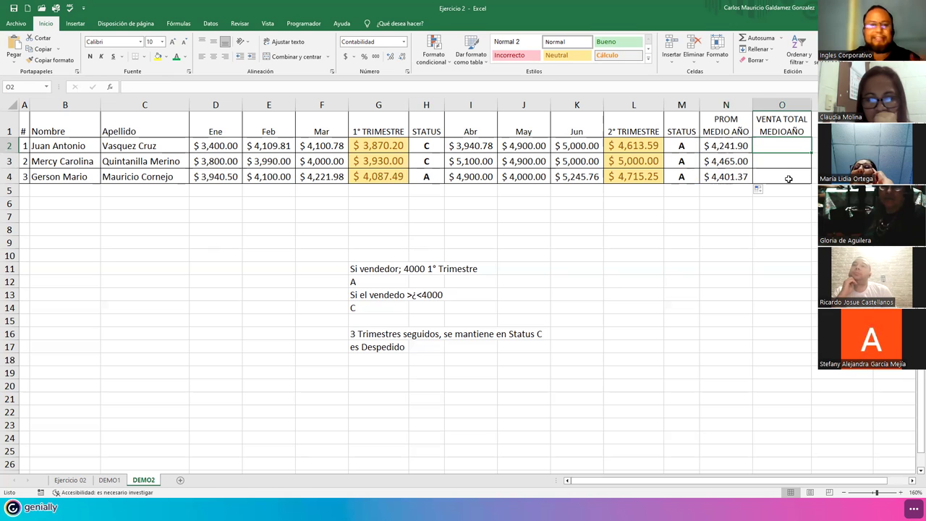
{"action": "type", "text": "=SUMA("}
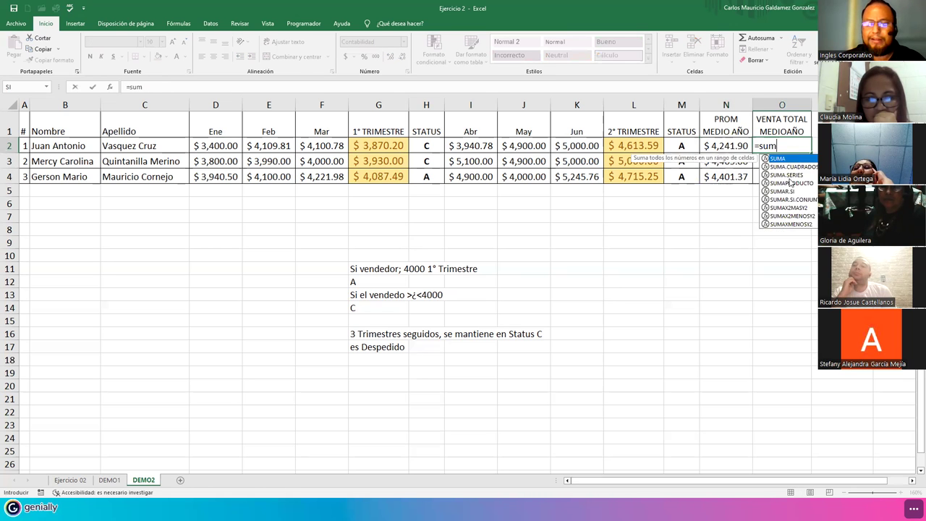
{"action": "left_click_drag", "start_coordinate": [204, 147], "coordinate": [304, 145]}
{"action": "type", "text": ";"}
{"action": "left_click_drag", "start_coordinate": [446, 146], "coordinate": [581, 145]}
{"action": "type", "text": ")"}
{"action": "key", "text": "Return"}
{"action": "key", "text": "Up"}
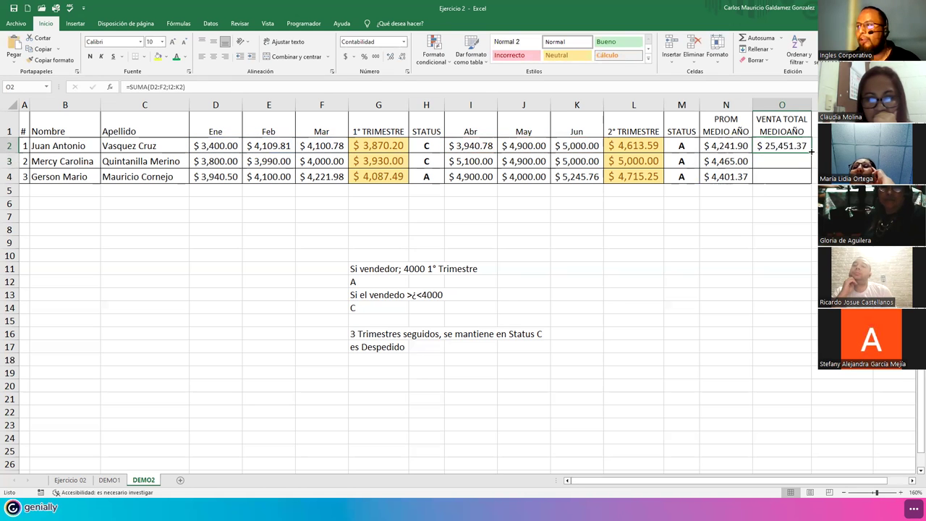
{"action": "left_click_drag", "start_coordinate": [811, 151], "coordinate": [796, 180]}
{"action": "left_click", "coordinate": [781, 177]}
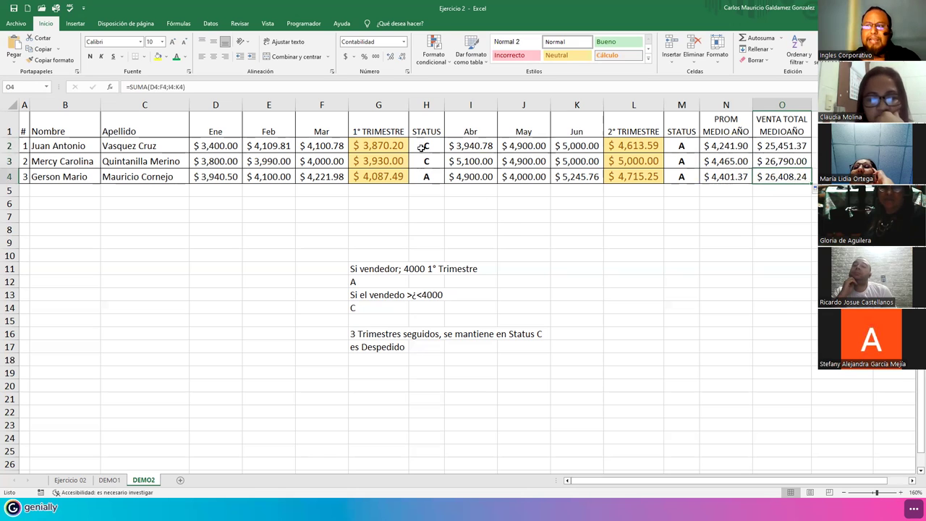
Step: Review the statuses in H2:H4 and M2:M4 against the criteria notes in G11:G17
{"action": "left_click_drag", "start_coordinate": [427, 147], "coordinate": [426, 178]}
{"action": "left_click_drag", "start_coordinate": [679, 146], "coordinate": [680, 177]}
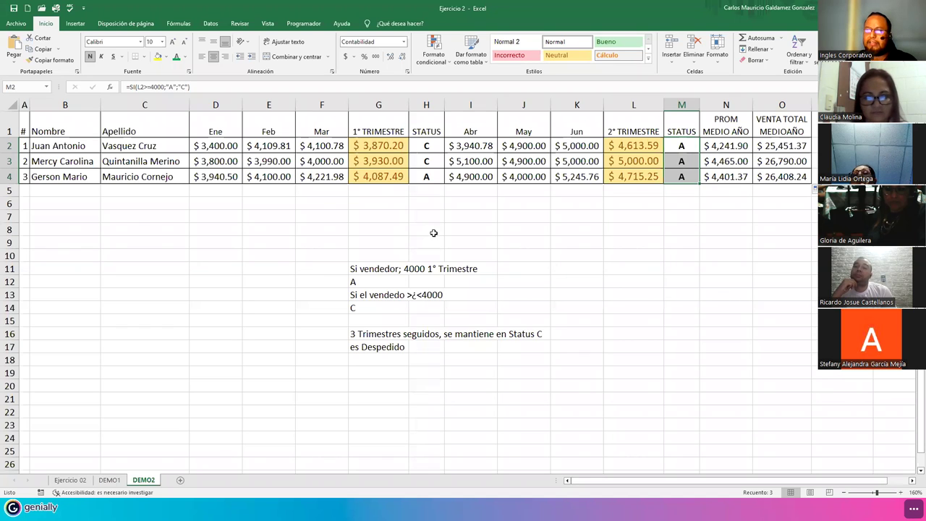
{"action": "left_click_drag", "start_coordinate": [362, 269], "coordinate": [369, 348]}
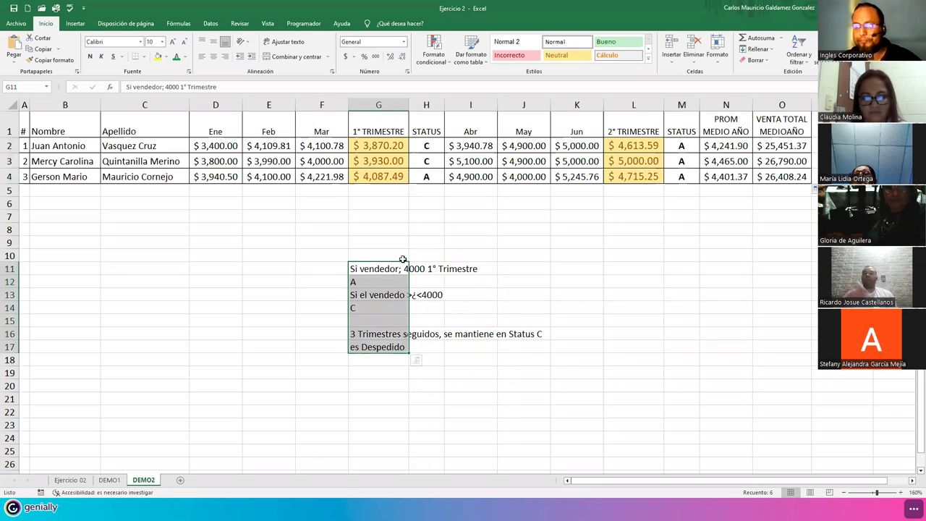
Step: Examine the PROMEDIO formula in G2 and the SI formula in H2 that derives the status from it
{"action": "left_click", "coordinate": [385, 146]}
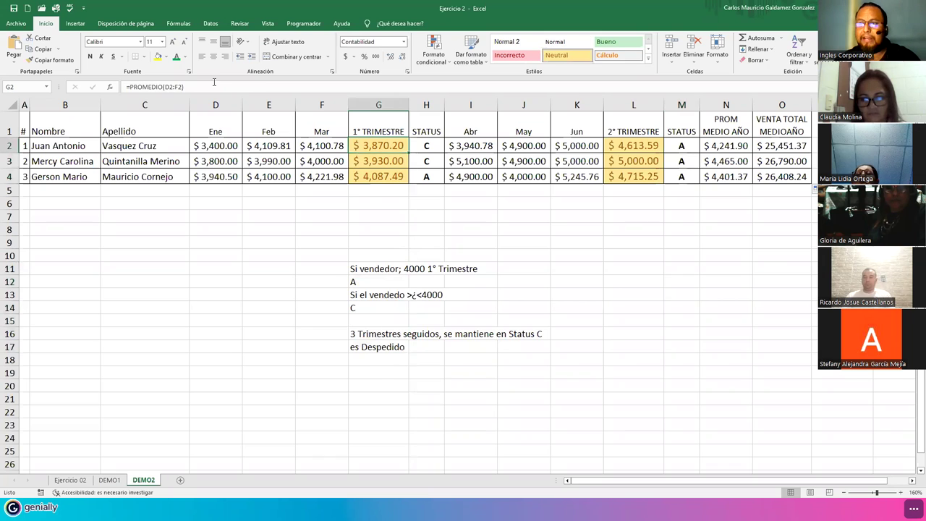
{"action": "left_click_drag", "start_coordinate": [206, 86], "coordinate": [126, 87]}
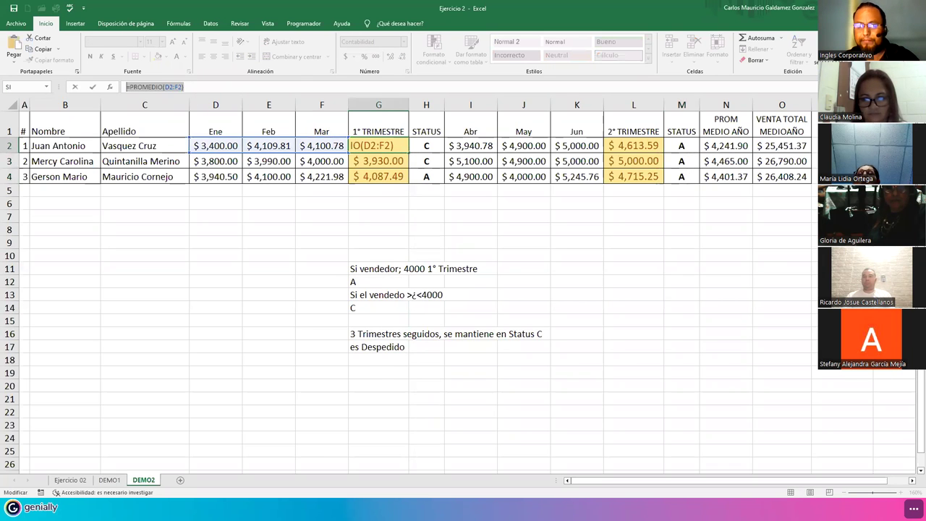
{"action": "key", "text": "End"}
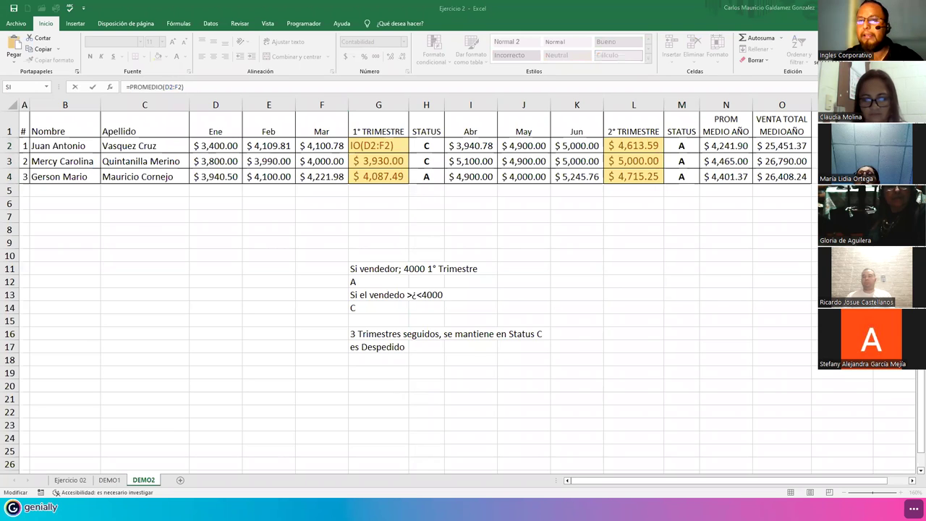
{"action": "key", "text": "shift+Home"}
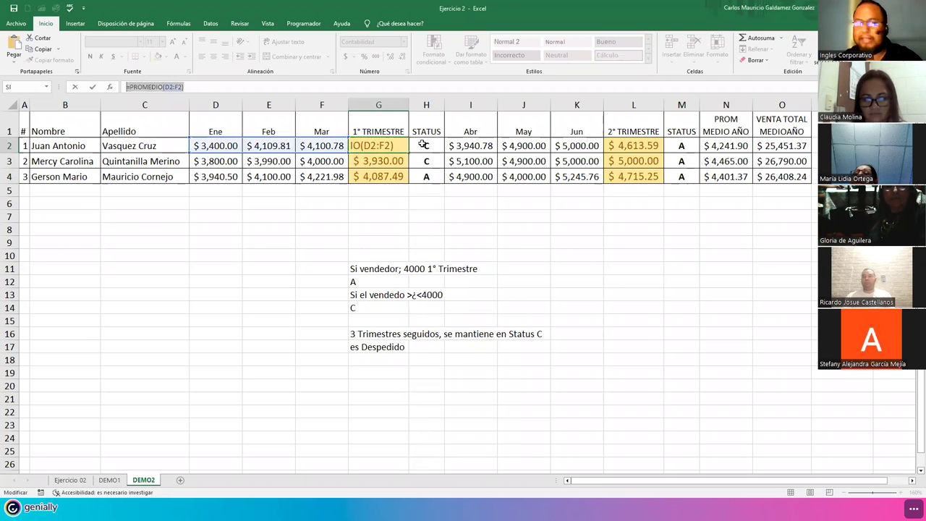
{"action": "key", "text": "Escape"}
{"action": "key", "text": "F2"}
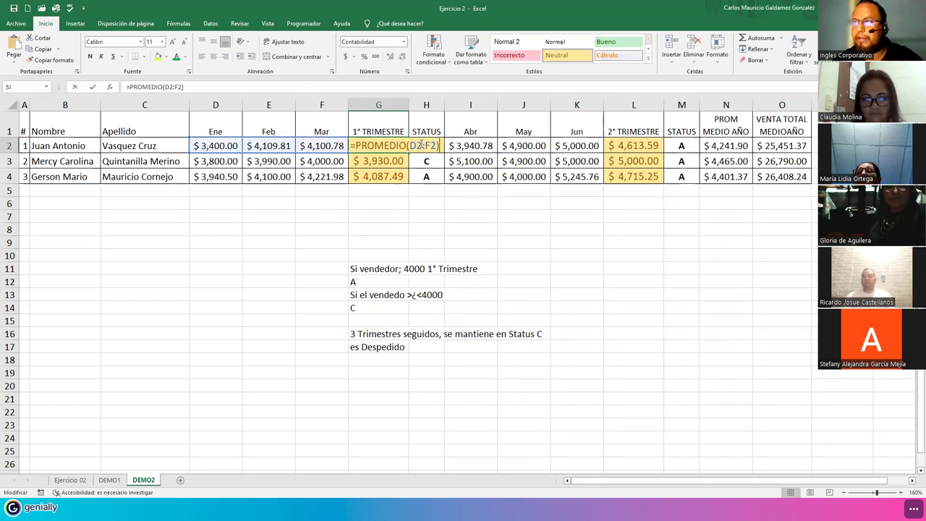
{"action": "left_click", "coordinate": [426, 148]}
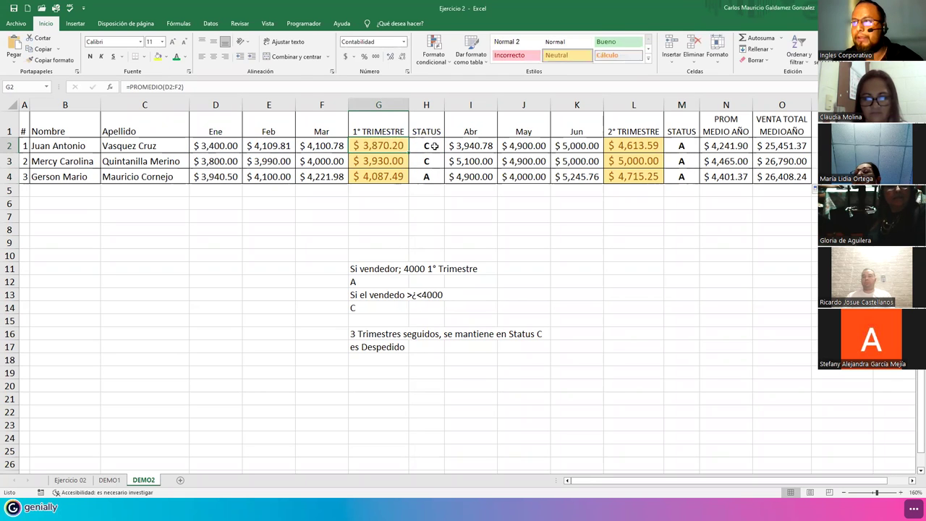
{"action": "double_click", "coordinate": [426, 148]}
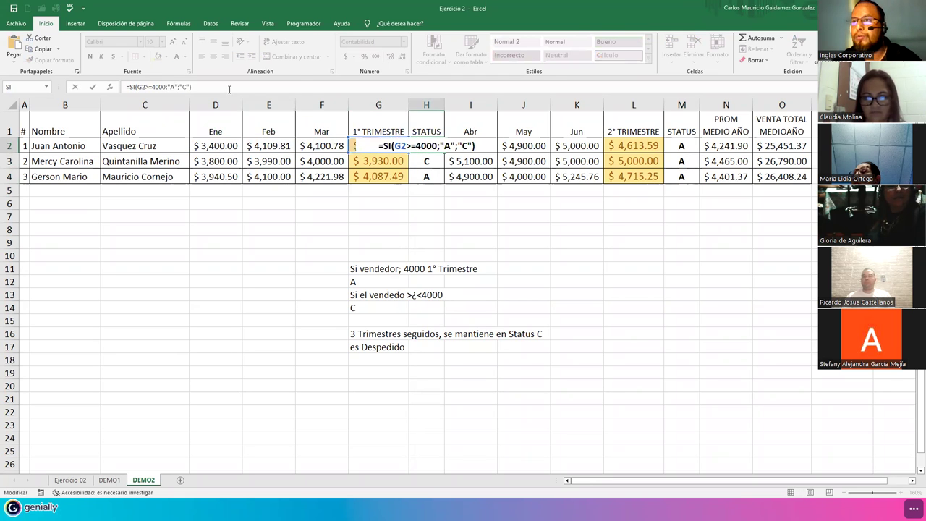
{"action": "left_click_drag", "start_coordinate": [127, 87], "coordinate": [191, 86]}
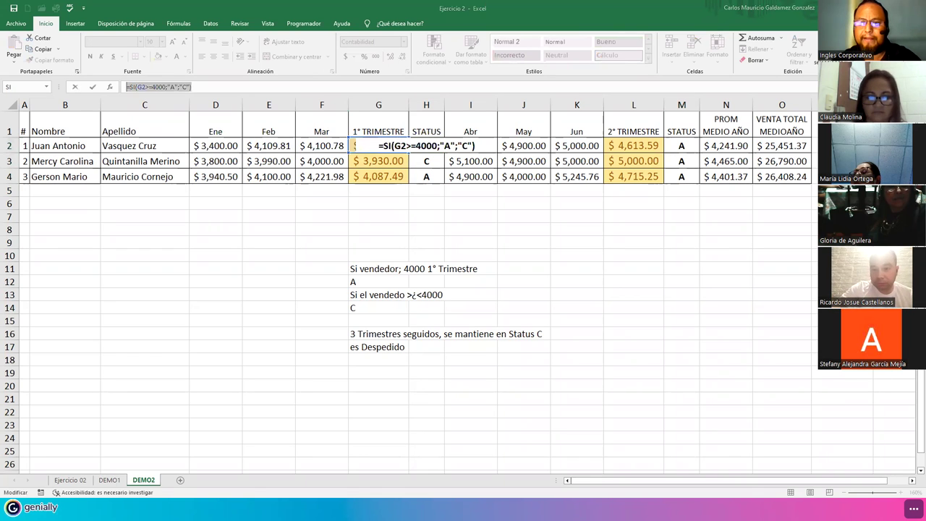
{"action": "left_click", "coordinate": [159, 86]}
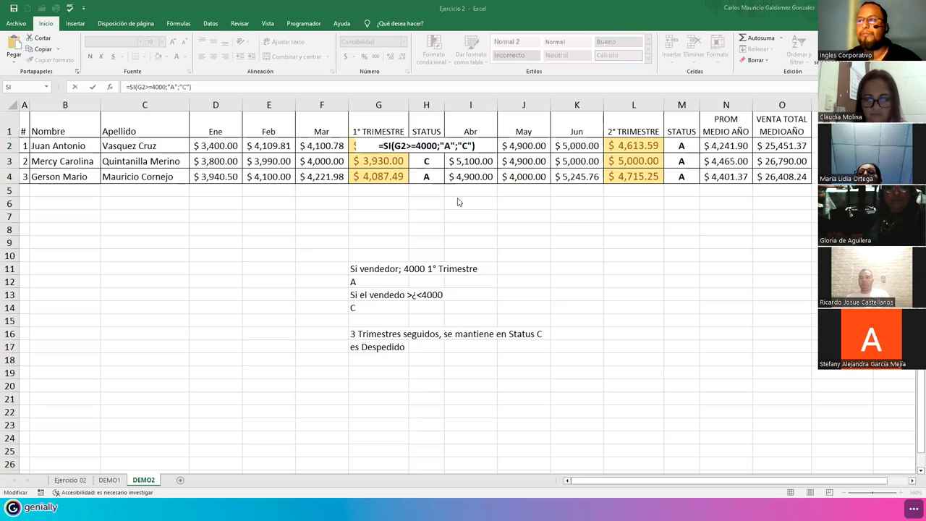
{"action": "key", "text": "shift+Home"}
{"action": "left_click", "coordinate": [430, 219]}
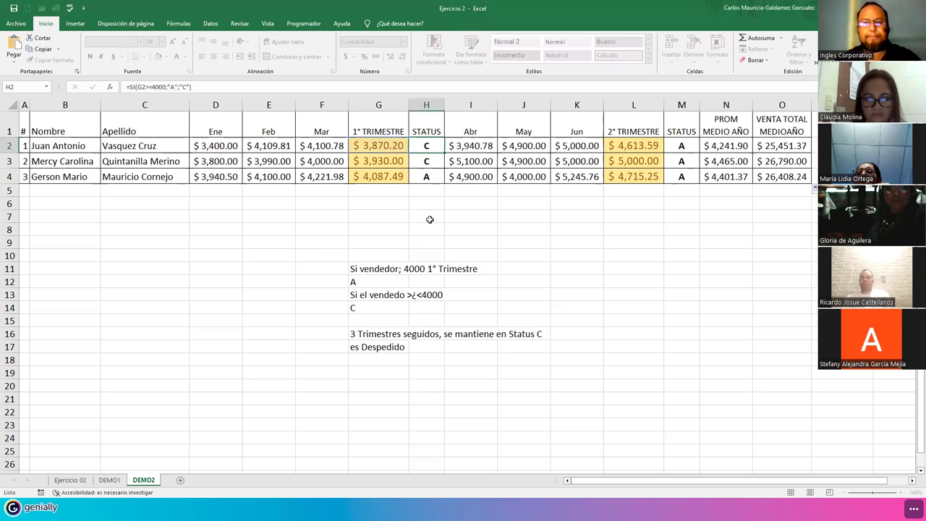
Step: Apply the Neutral cell style to the half-year averages and total sales in N2:O4, matching the quarterly average columns
{"action": "left_click_drag", "start_coordinate": [380, 148], "coordinate": [380, 176]}
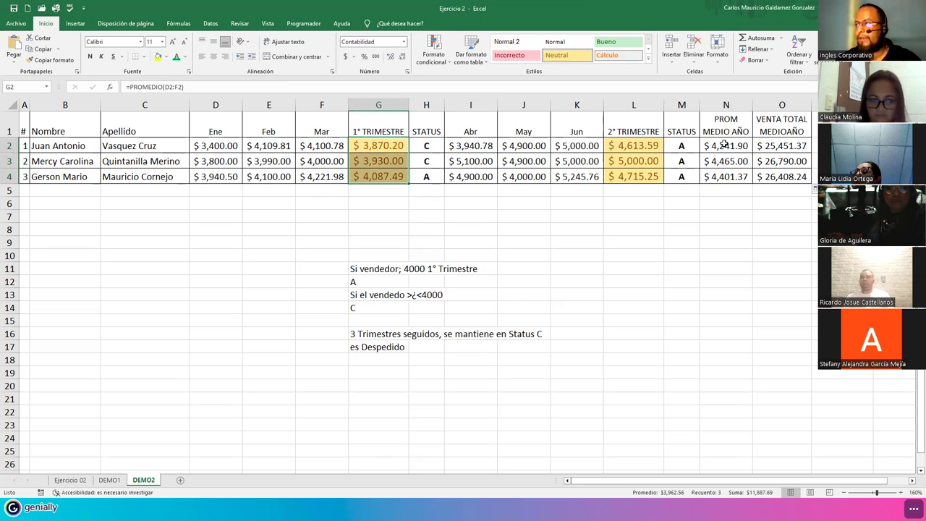
{"action": "left_click_drag", "start_coordinate": [724, 144], "coordinate": [787, 175]}
{"action": "left_click", "coordinate": [566, 55]}
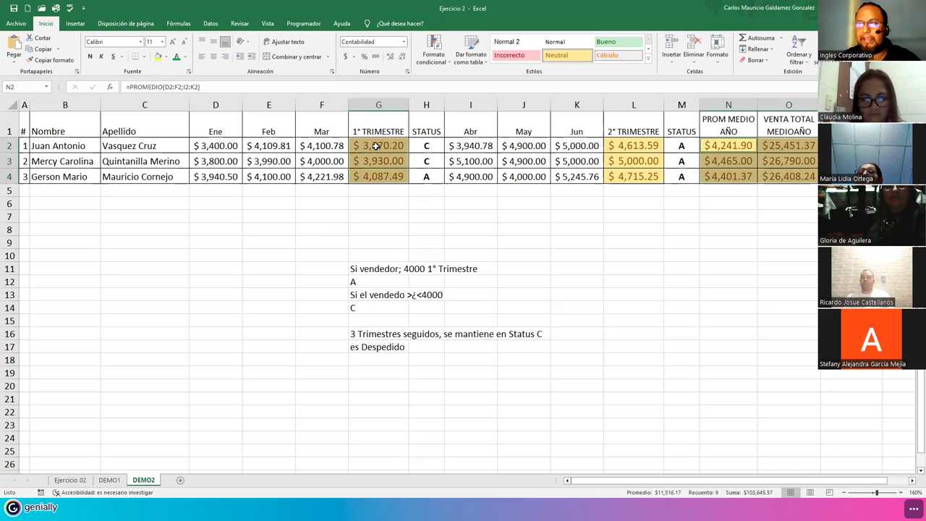
{"action": "left_click_drag", "start_coordinate": [378, 148], "coordinate": [379, 176]}
{"action": "left_click_drag", "start_coordinate": [633, 146], "coordinate": [654, 177]}
{"action": "left_click_drag", "start_coordinate": [728, 145], "coordinate": [728, 173]}
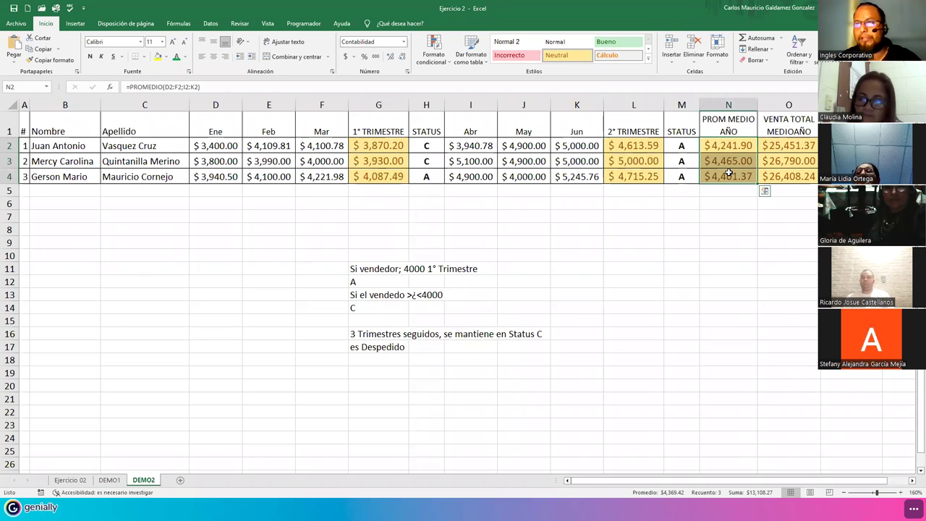
{"action": "left_click_drag", "start_coordinate": [790, 145], "coordinate": [789, 176]}
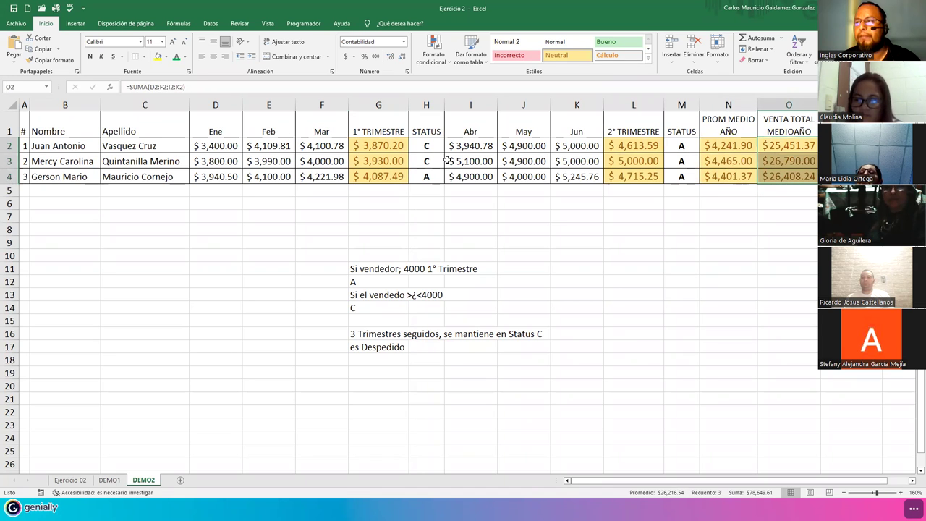
Step: Apply the Bueno cell style to both status ranges, H2:H4 and M2:M4
{"action": "left_click_drag", "start_coordinate": [426, 146], "coordinate": [426, 176]}
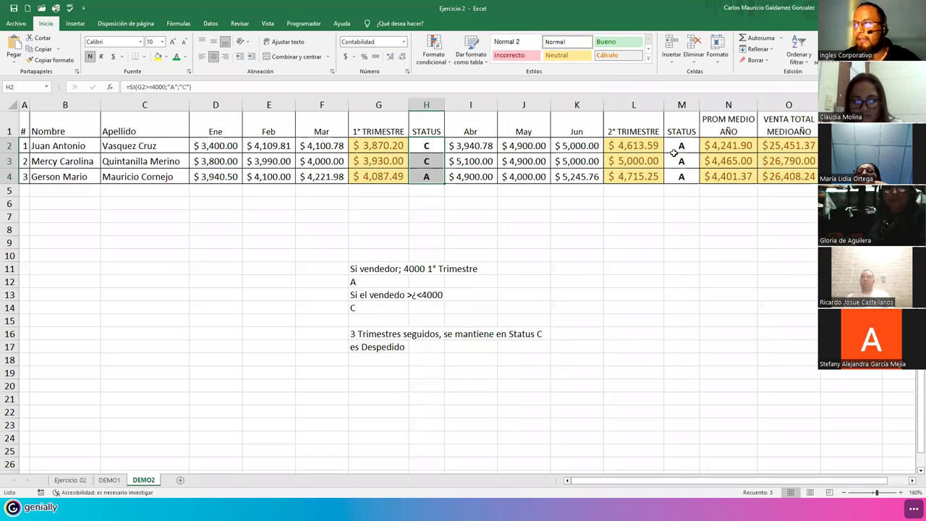
{"action": "left_click_drag", "start_coordinate": [682, 146], "coordinate": [682, 189]}
{"action": "left_click_drag", "start_coordinate": [682, 146], "coordinate": [681, 176]}
{"action": "left_click_drag", "start_coordinate": [426, 145], "coordinate": [426, 176]}
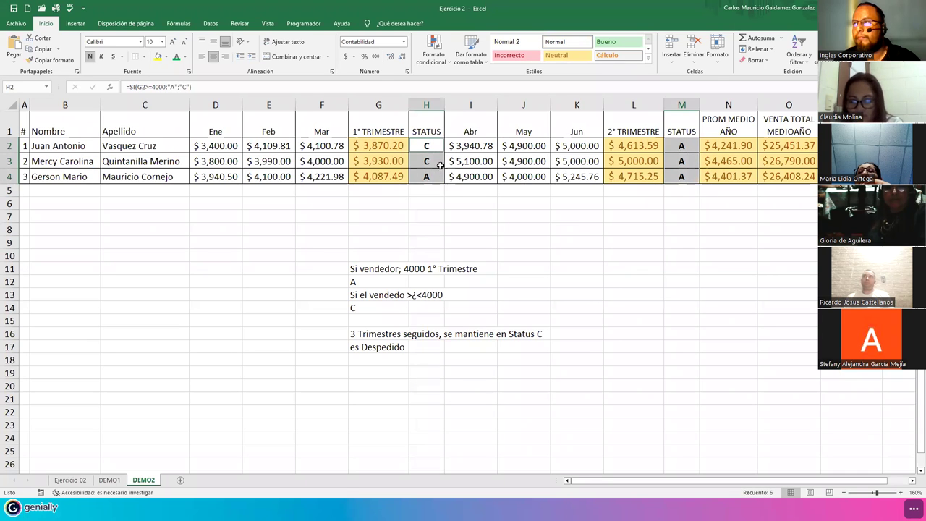
{"action": "left_click", "coordinate": [606, 41]}
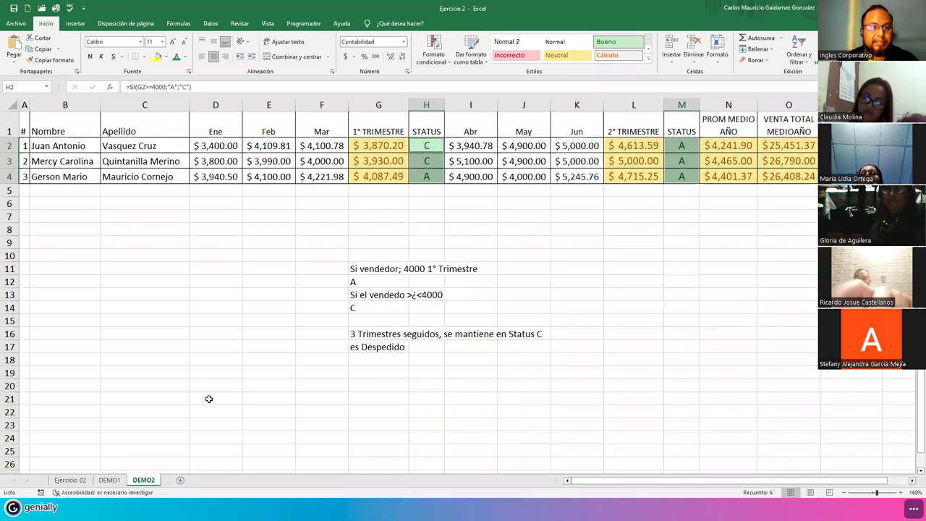
Step: Open the Ejercicio 02 sheet and review the empty student data range B4:F18, the Actividad1 column and its weight
{"action": "left_click", "coordinate": [72, 480]}
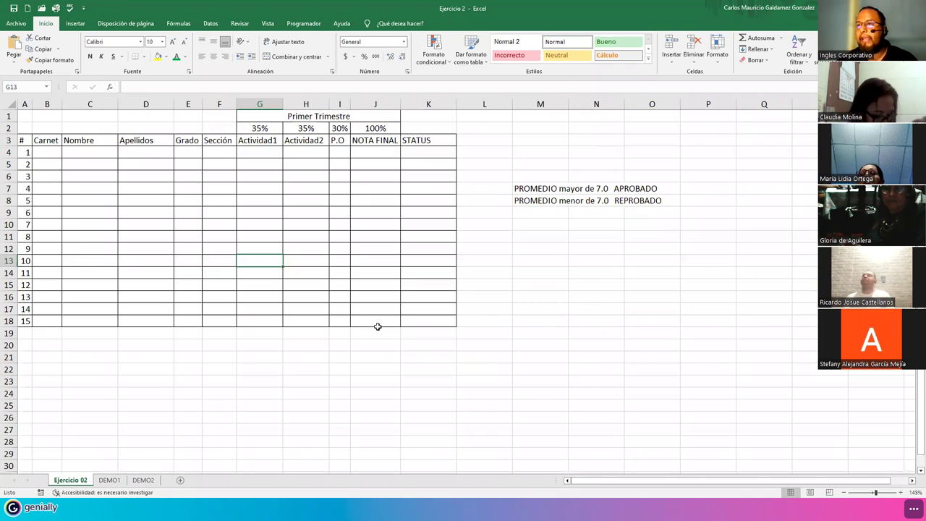
{"action": "left_click", "coordinate": [220, 212]}
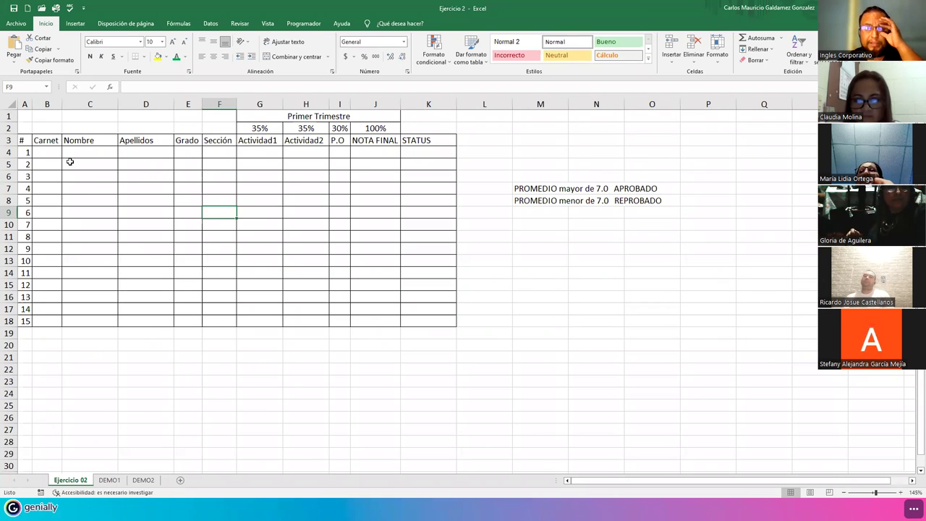
{"action": "left_click_drag", "start_coordinate": [42, 153], "coordinate": [211, 318]}
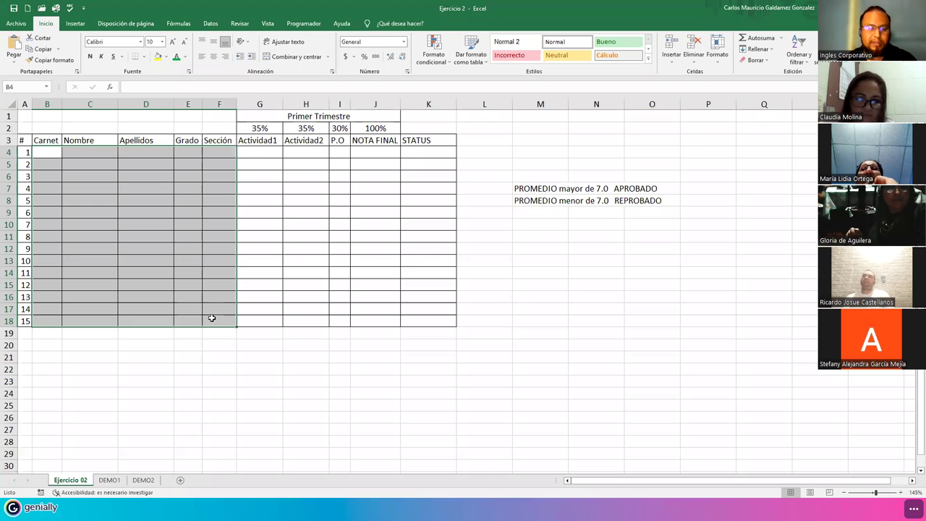
{"action": "left_click", "coordinate": [244, 152]}
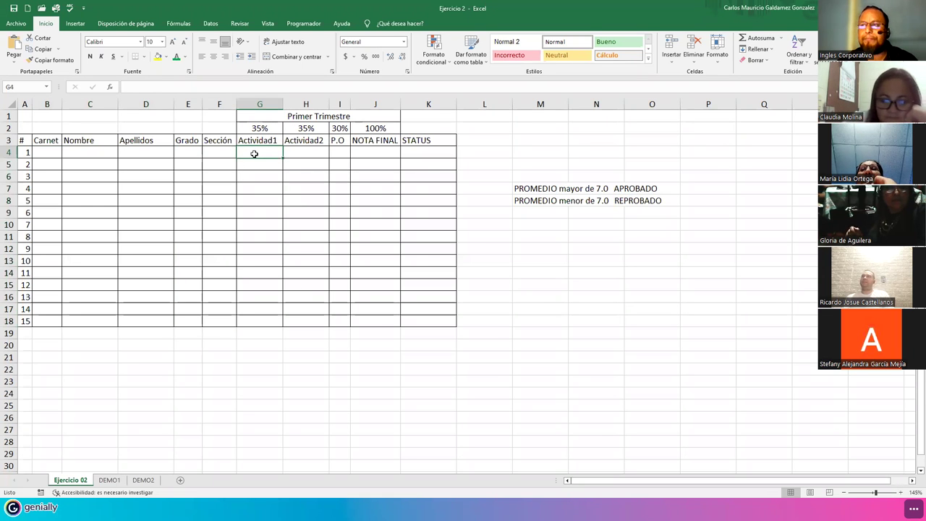
{"action": "left_click", "coordinate": [263, 129]}
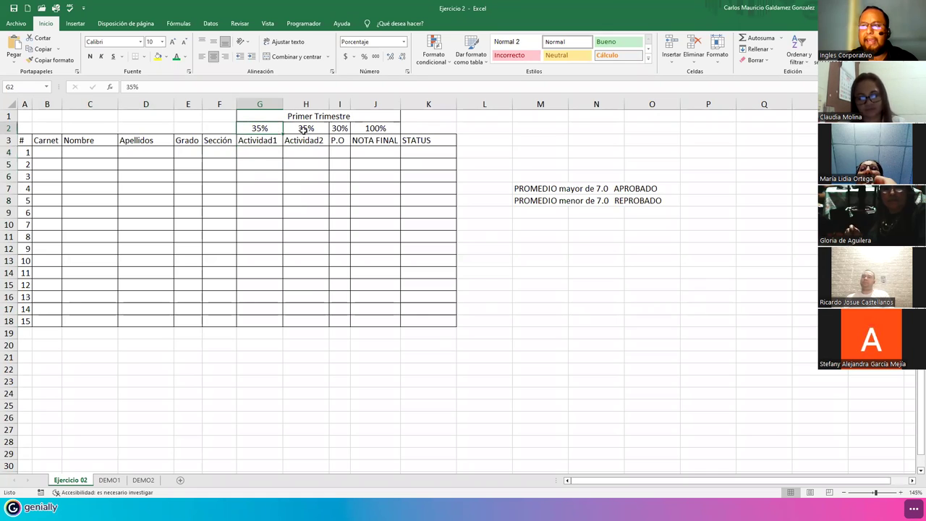
{"action": "left_click_drag", "start_coordinate": [260, 155], "coordinate": [262, 322]}
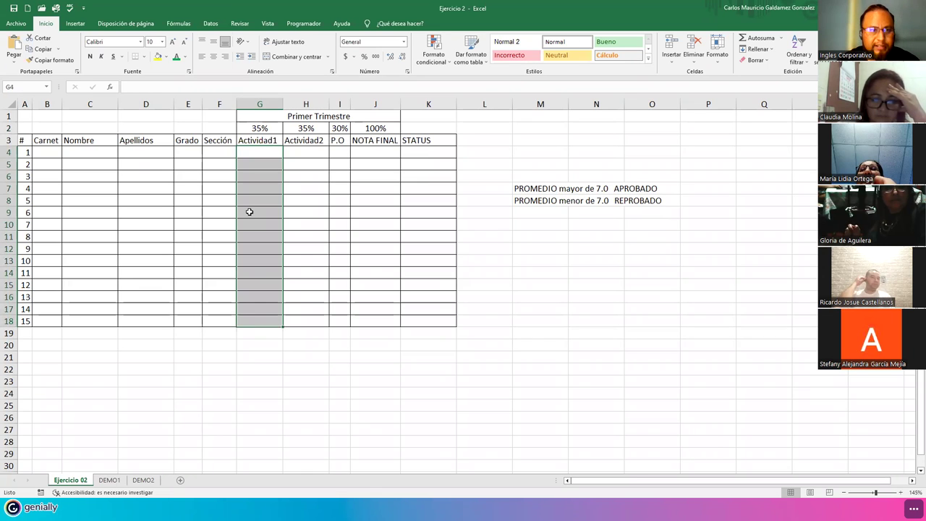
{"action": "left_click", "coordinate": [265, 152]}
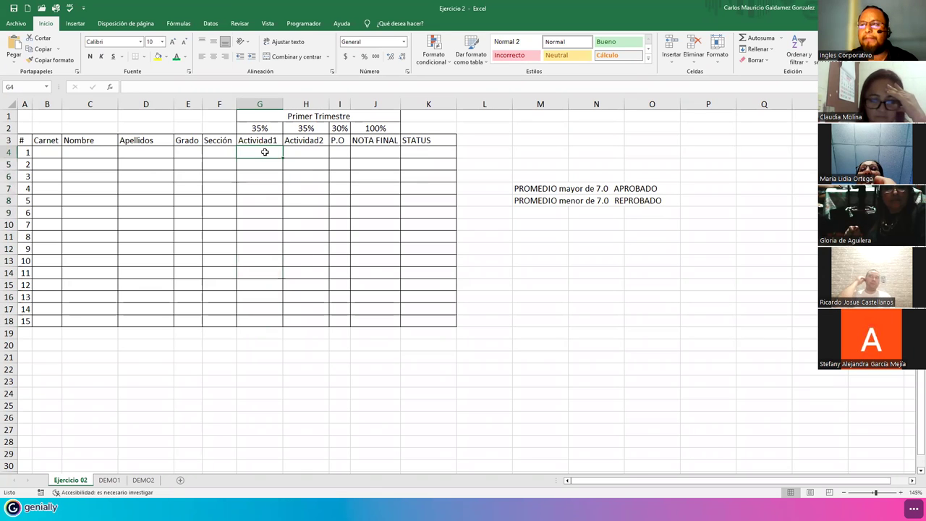
Step: Begin the NOTA FINAL formula in J4 with the weighted Actividad1 grade, G4*$G$2
{"action": "left_click", "coordinate": [366, 152]}
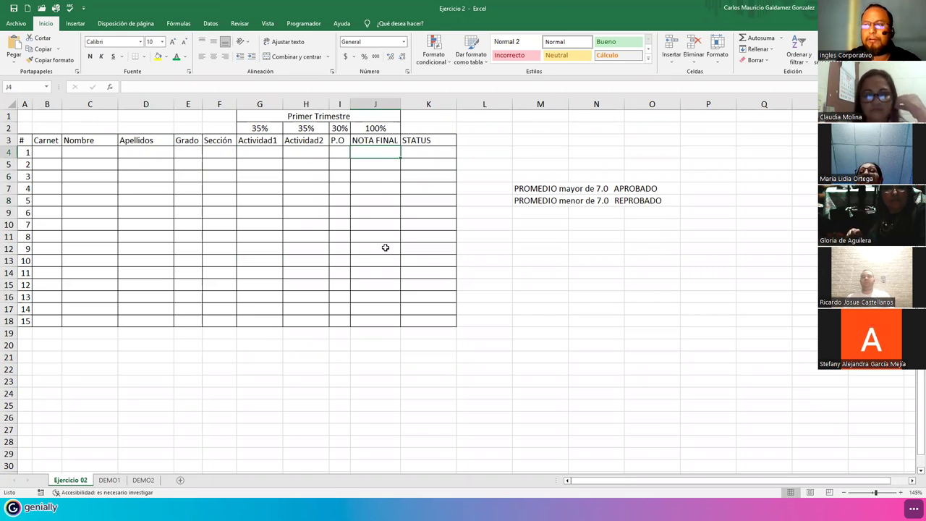
{"action": "type", "text": "="}
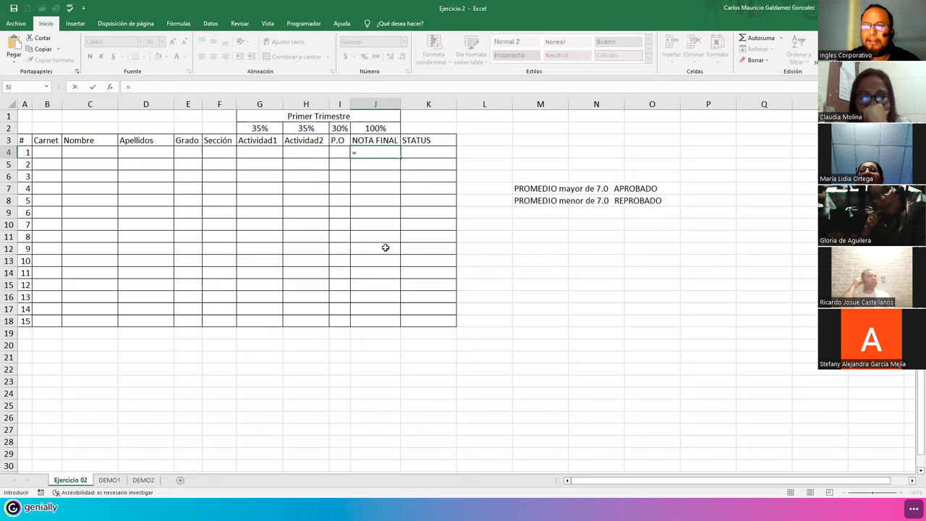
{"action": "key", "text": "Left"}
{"action": "key", "text": "Left"}
{"action": "key", "text": "Left"}
{"action": "key", "text": "Left"}
{"action": "key", "text": "Right"}
{"action": "type", "text": "*"}
{"action": "key", "text": "Up"}
{"action": "key", "text": "Up"}
{"action": "key", "text": "Left"}
{"action": "key", "text": "Left"}
{"action": "key", "text": "Left"}
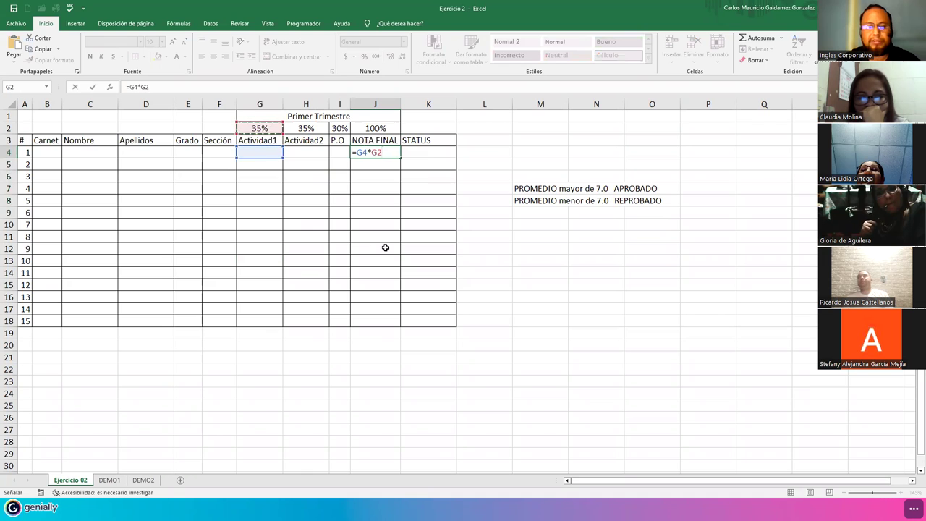
{"action": "key", "text": "F4"}
Step: Add the weighted Actividad2 grade, H4*$H$2, to the J4 formula
{"action": "type", "text": "+"}
{"action": "key", "text": "Left"}
{"action": "key", "text": "Left"}
{"action": "type", "text": "*"}
{"action": "key", "text": "Left"}
{"action": "key", "text": "Left"}
{"action": "key", "text": "Up"}
{"action": "key", "text": "Up"}
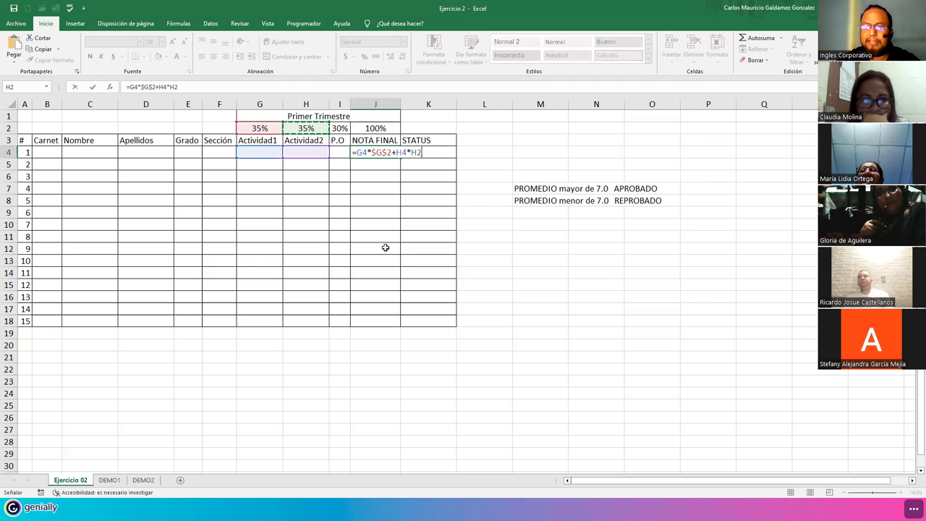
{"action": "key", "text": "F4"}
Step: Complete the J4 formula by adding the weighted P.O grade, I4*$I$2
{"action": "type", "text": "+"}
{"action": "key", "text": "Left"}
{"action": "type", "text": "*"}
{"action": "key", "text": "Left"}
{"action": "key", "text": "Up"}
{"action": "key", "text": "Up"}
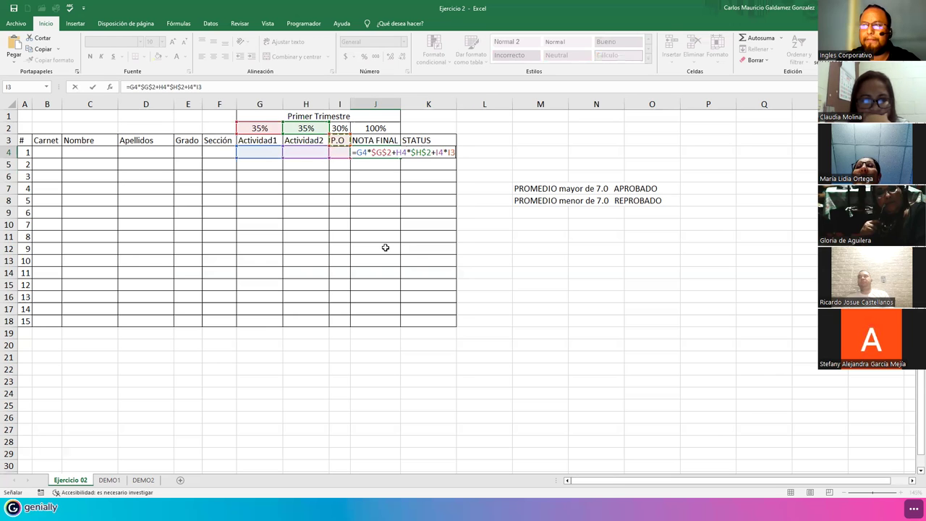
{"action": "key", "text": "F4"}
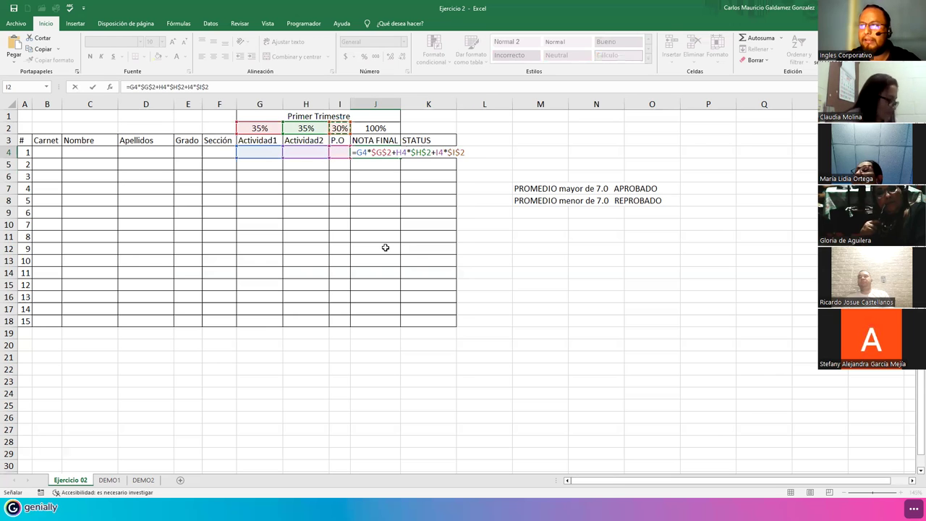
{"action": "key", "text": "Return"}
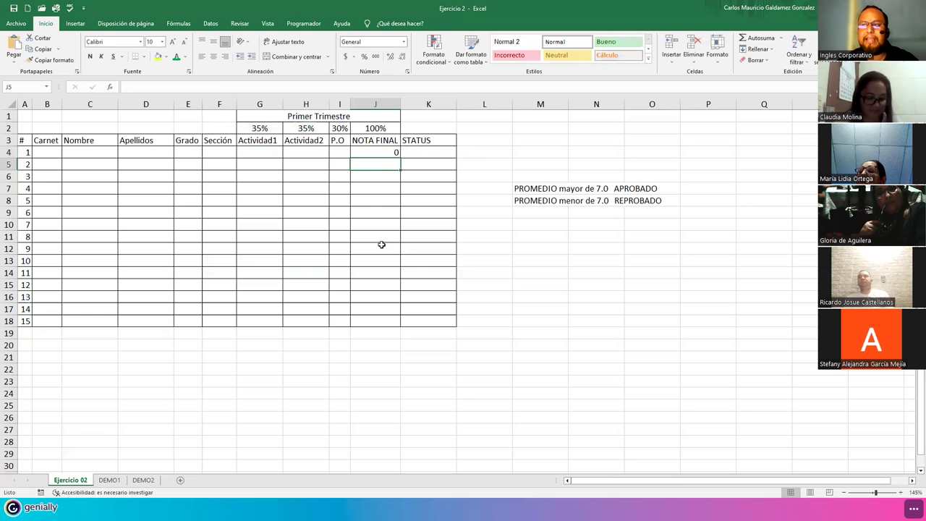
Step: Enter sample grades for the first student: 7 in Actividad1, 8 in Actividad2 and 10 in P.O
{"action": "left_click", "coordinate": [268, 151]}
{"action": "type", "text": "7"}
{"action": "key", "text": "Tab"}
{"action": "type", "text": "8"}
{"action": "key", "text": "Tab"}
{"action": "type", "text": "10"}
{"action": "key", "text": "Return"}
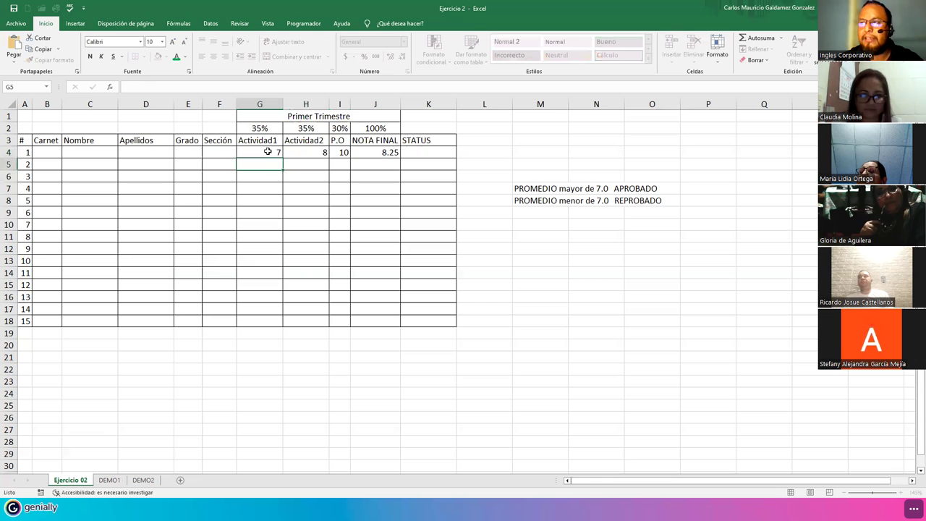
Step: Review the NOTA FINAL formula in J4, the APROBADO and REPROBADO criteria in M7:M8, and the empty STATUS range K4:K18
{"action": "left_click", "coordinate": [370, 153]}
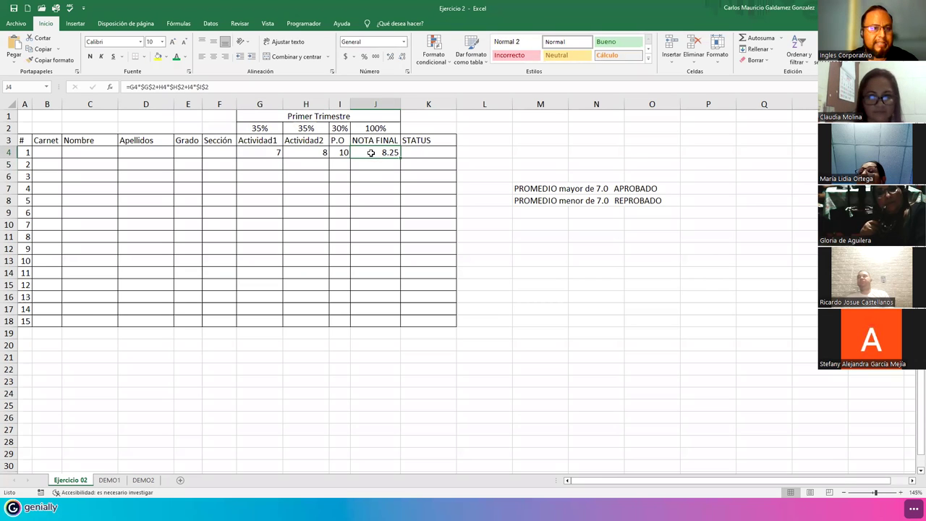
{"action": "left_click", "coordinate": [527, 190]}
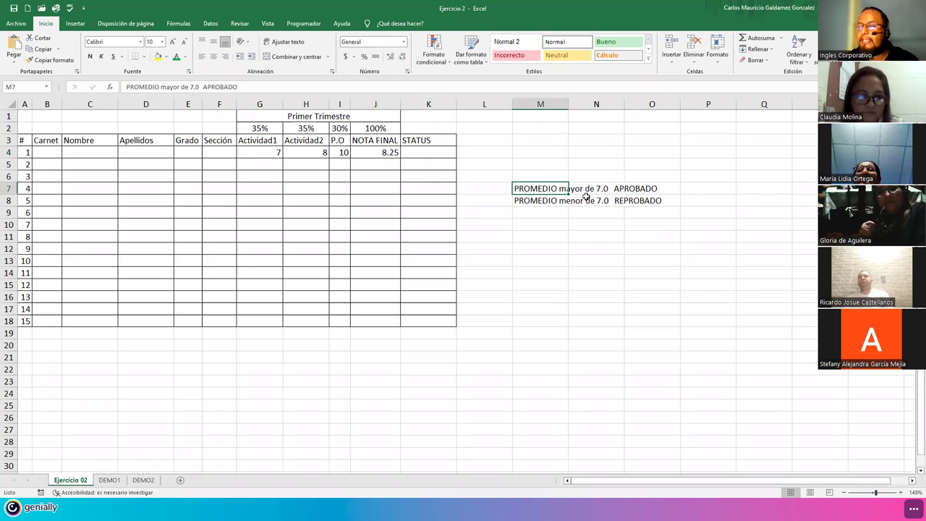
{"action": "left_click", "coordinate": [382, 154]}
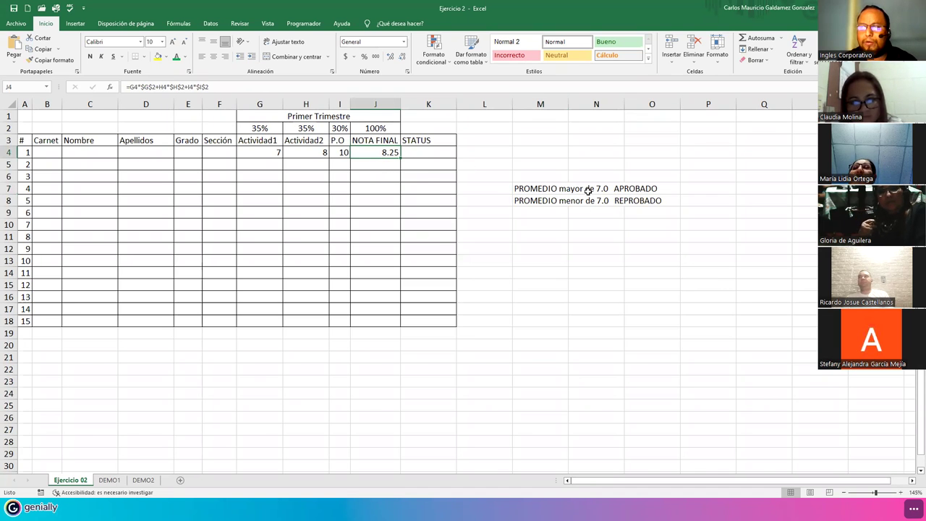
{"action": "left_click", "coordinate": [415, 151]}
{"action": "left_click_drag", "start_coordinate": [430, 151], "coordinate": [430, 322]}
{"action": "left_click", "coordinate": [535, 200]}
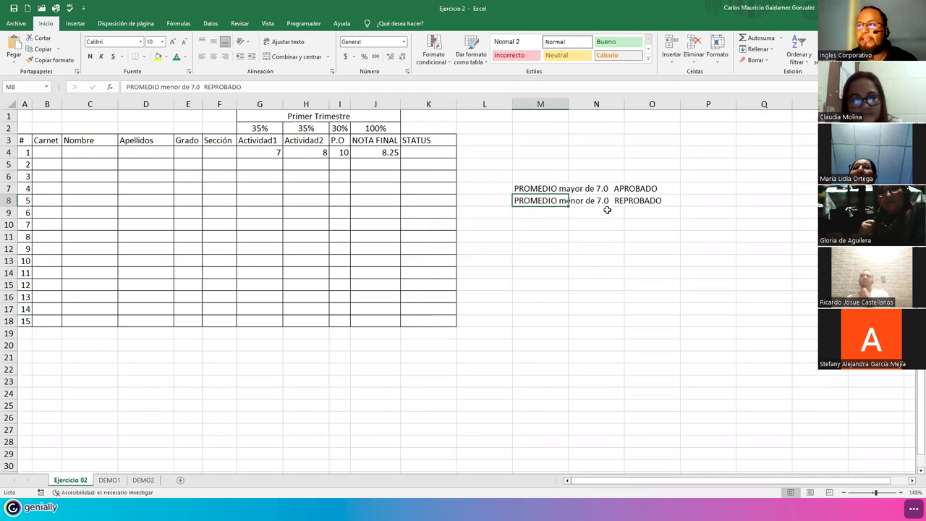
{"action": "left_click", "coordinate": [617, 203]}
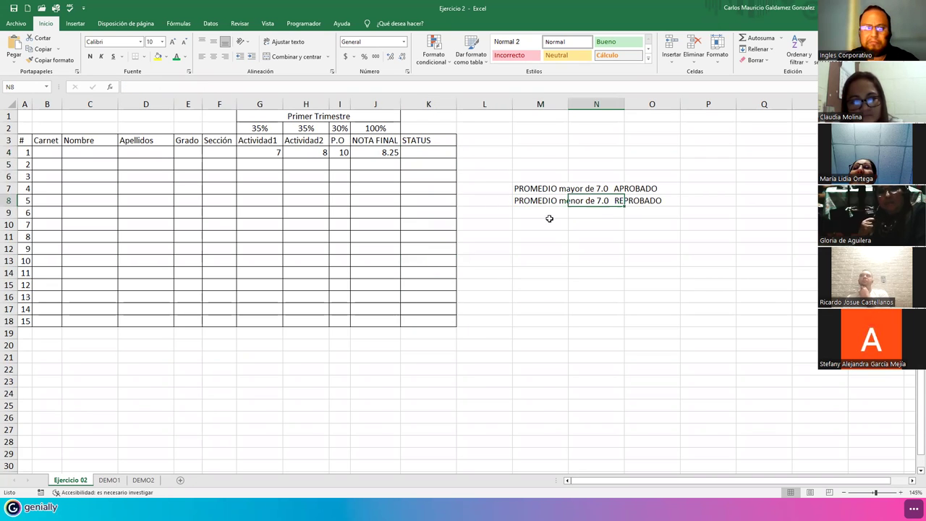
{"action": "left_click", "coordinate": [173, 269]}
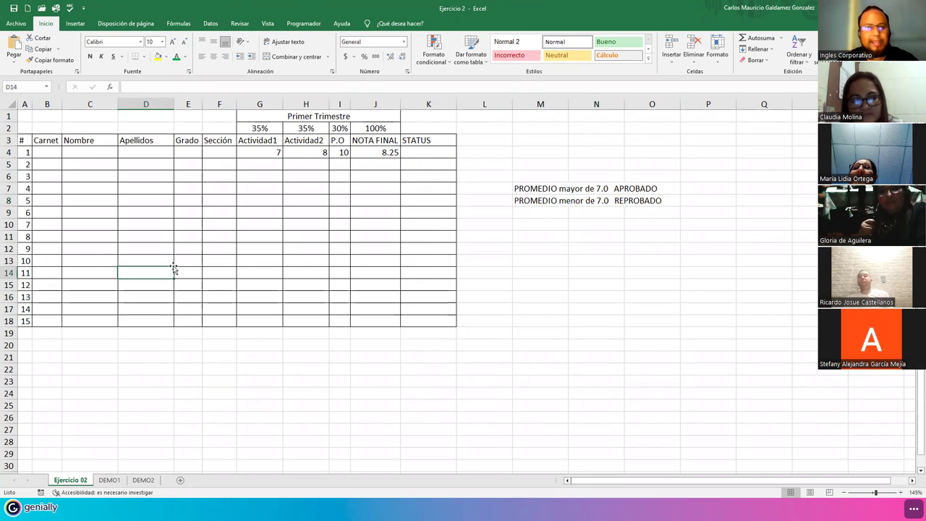
{"action": "left_click", "coordinate": [205, 285]}
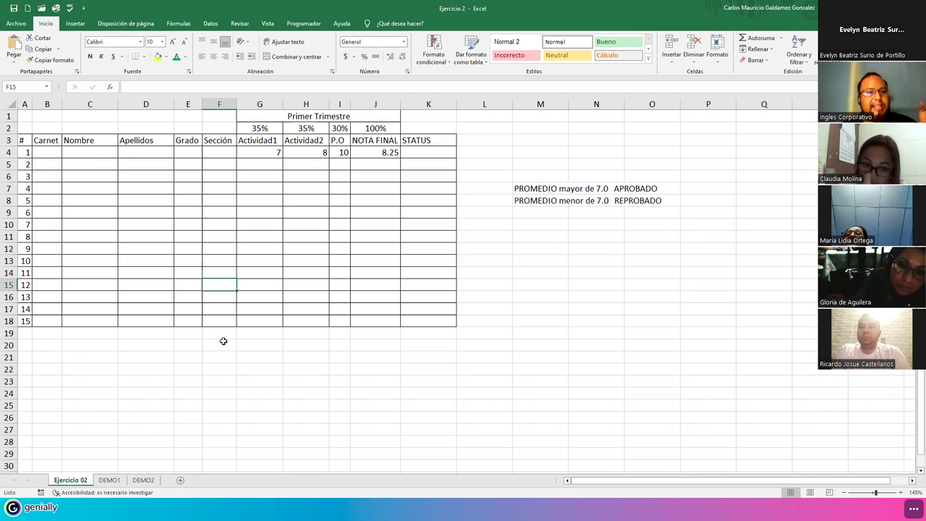
Step: Insert a new blank worksheet after Ejercicio 02 and return to the Ejercicio 02 sheet
{"action": "left_click", "coordinate": [180, 480]}
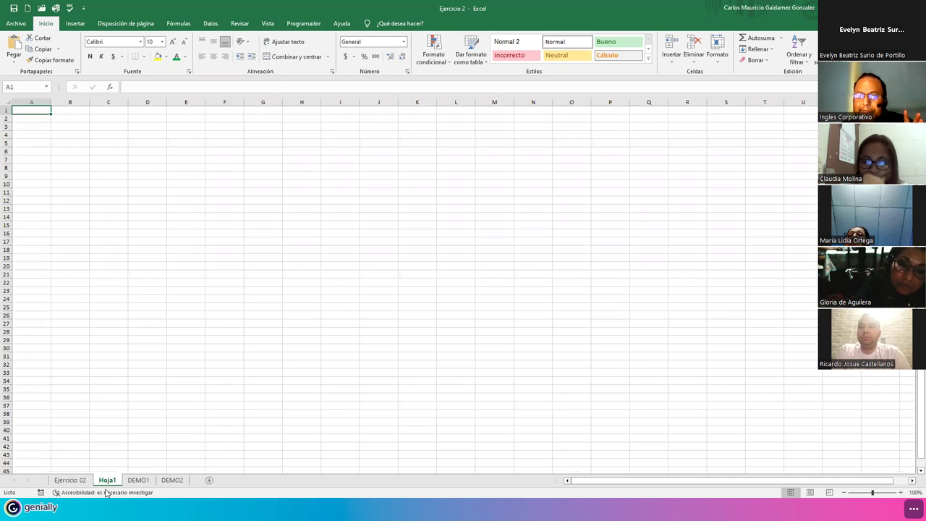
{"action": "left_click", "coordinate": [69, 481]}
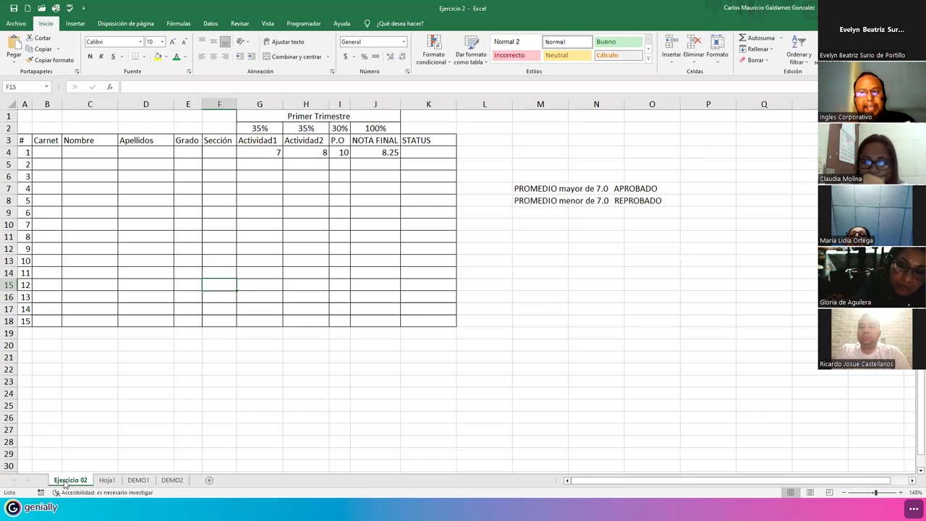
{"action": "left_click", "coordinate": [11, 107]}
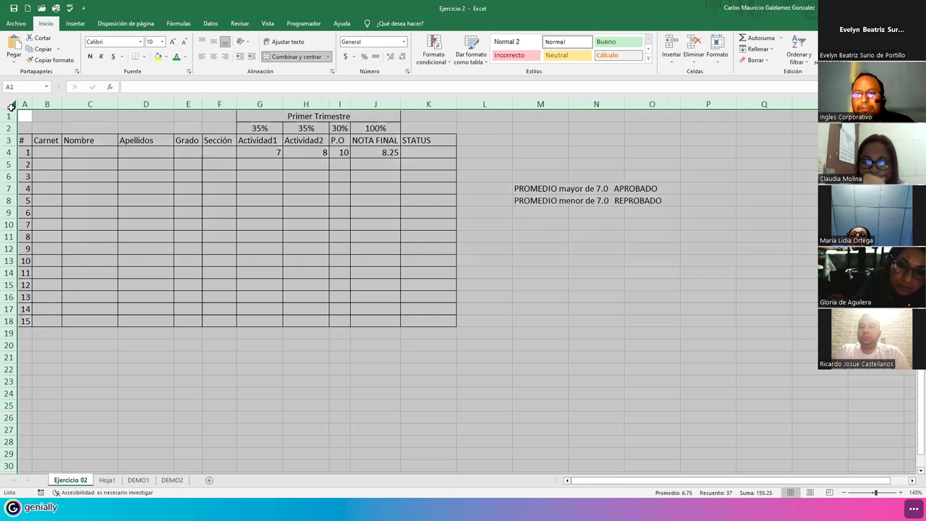
{"action": "key", "text": "ctrl+c"}
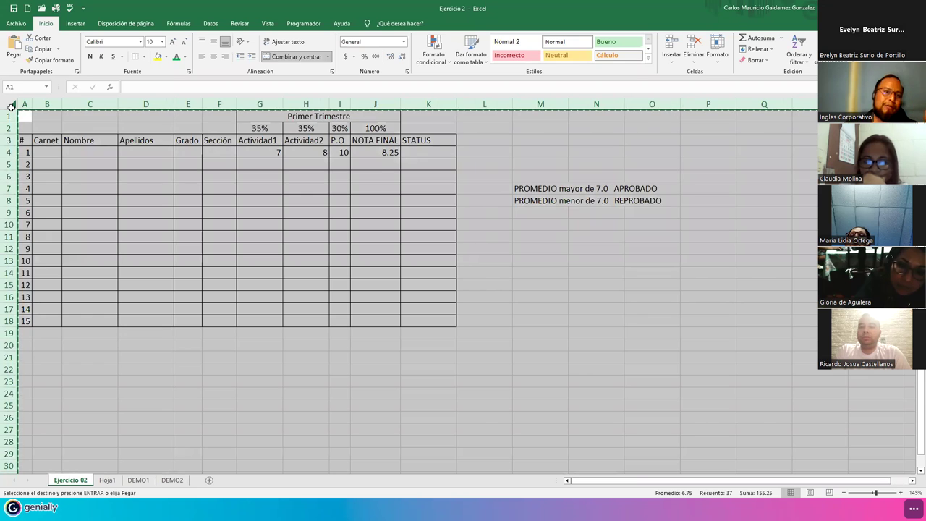
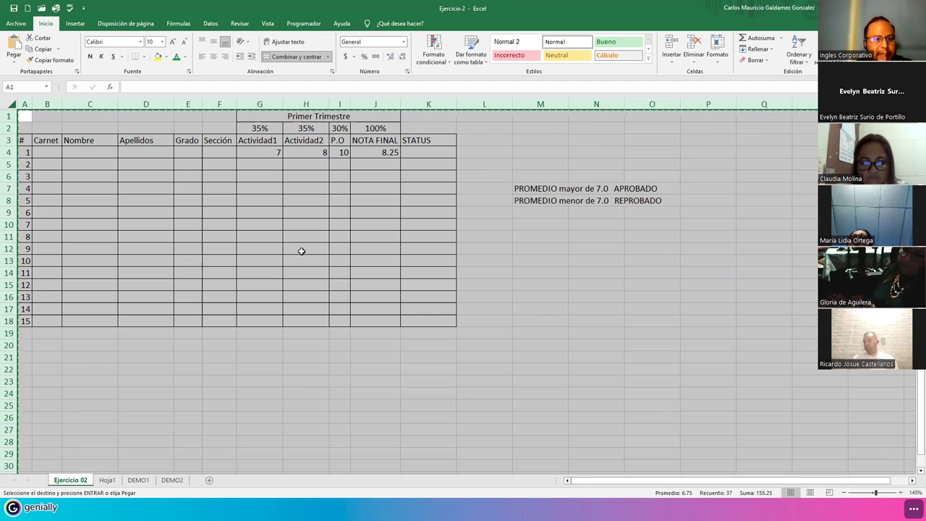
{"action": "left_click", "coordinate": [254, 261]}
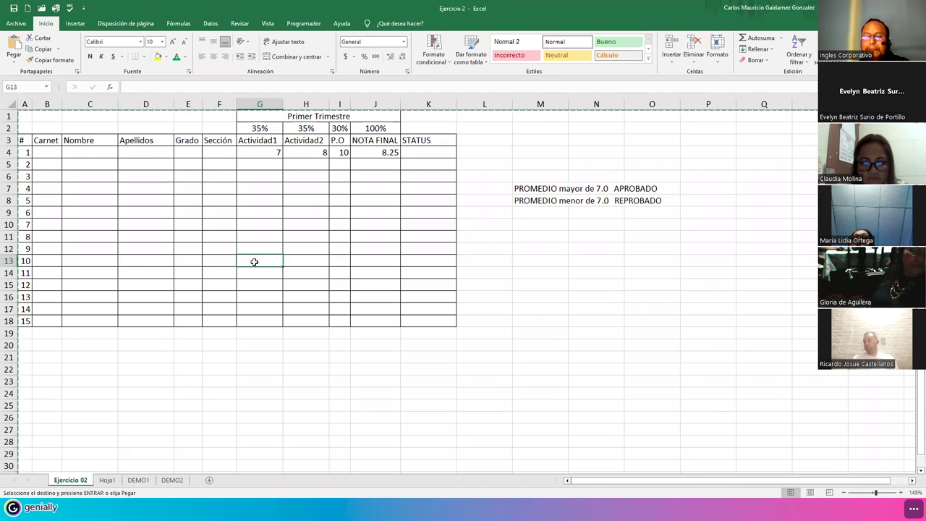
{"action": "key", "text": "Escape"}
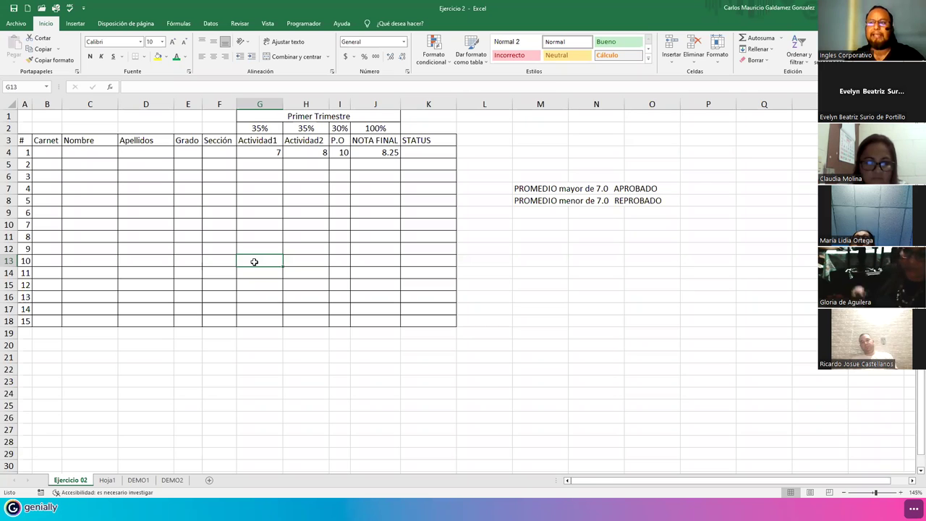
{"action": "left_click", "coordinate": [111, 88]}
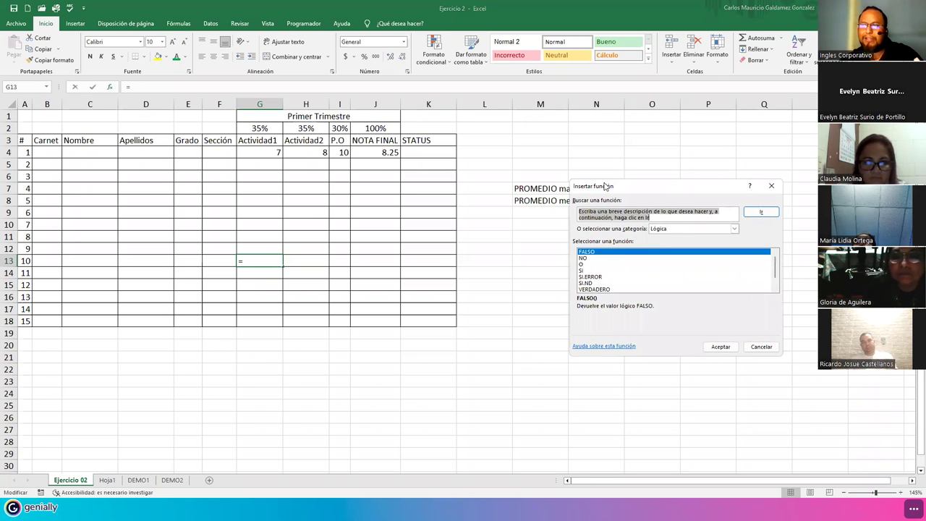
{"action": "left_click_drag", "start_coordinate": [605, 187], "coordinate": [337, 138]}
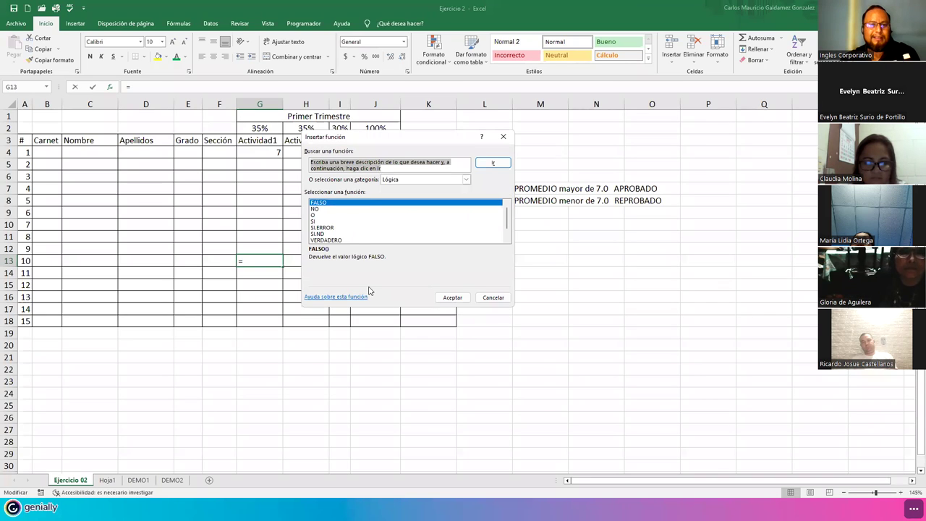
{"action": "left_click", "coordinate": [485, 299]}
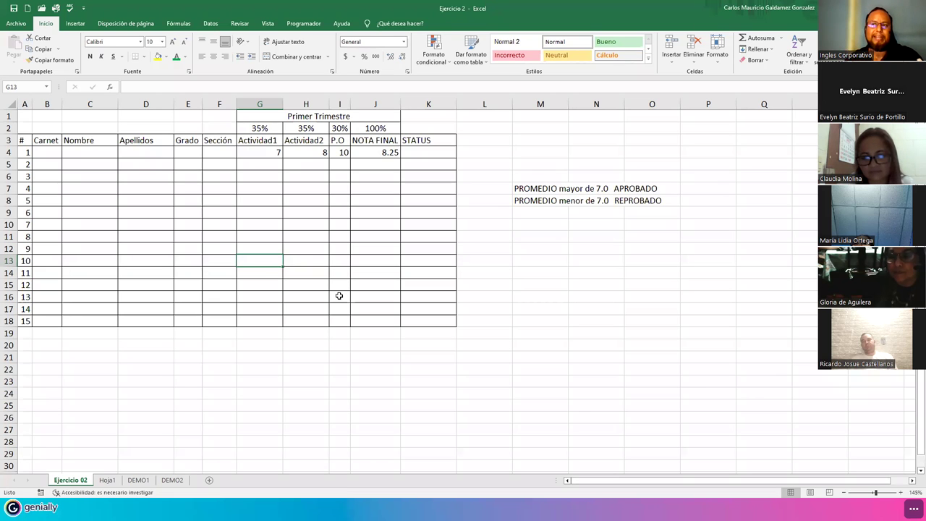
Step: Browse the insertable functions for G13, checking SI.ERROR under Lógica and ENTERO and FACT.DOBLE under Matemáticas y trigonométricas
{"action": "type", "text": "="}
{"action": "left_click", "coordinate": [111, 87]}
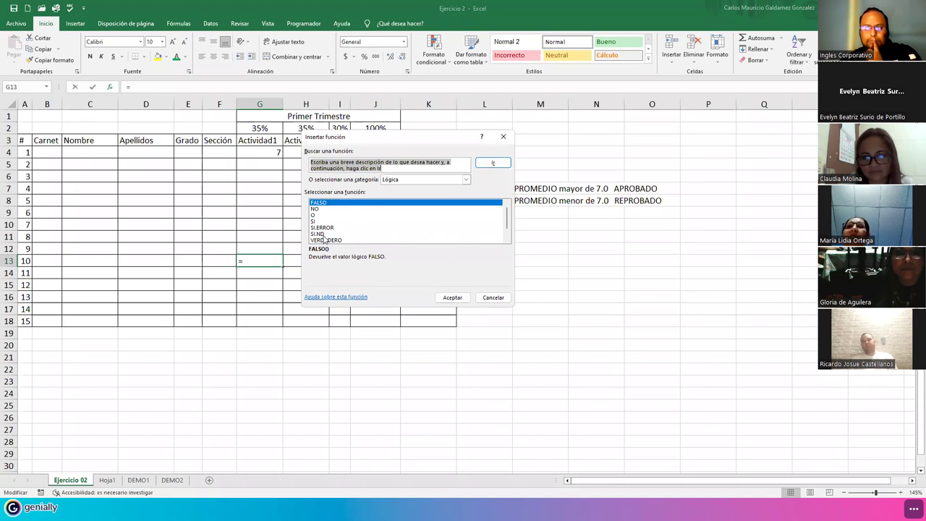
{"action": "scroll", "coordinate": [325, 241], "scroll_direction": "down", "scroll_amount": 1}
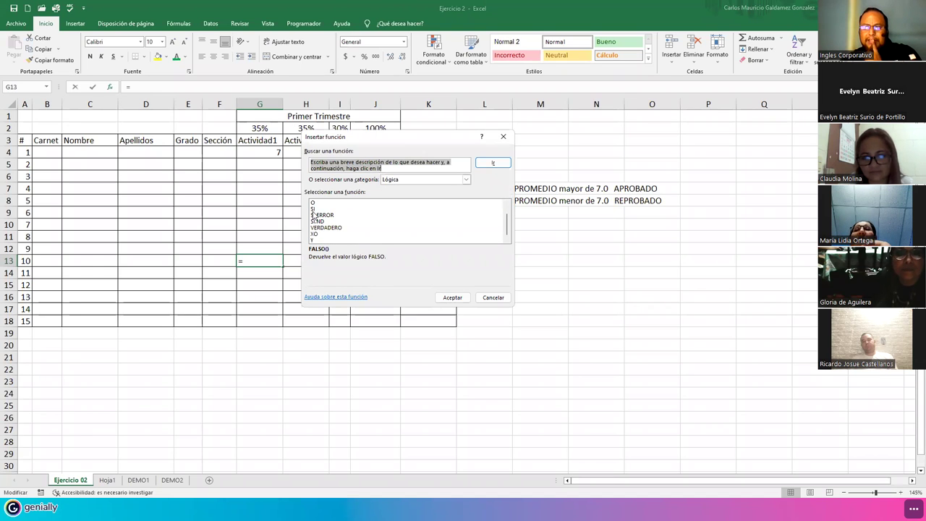
{"action": "left_click", "coordinate": [316, 215]}
{"action": "left_click", "coordinate": [466, 180]}
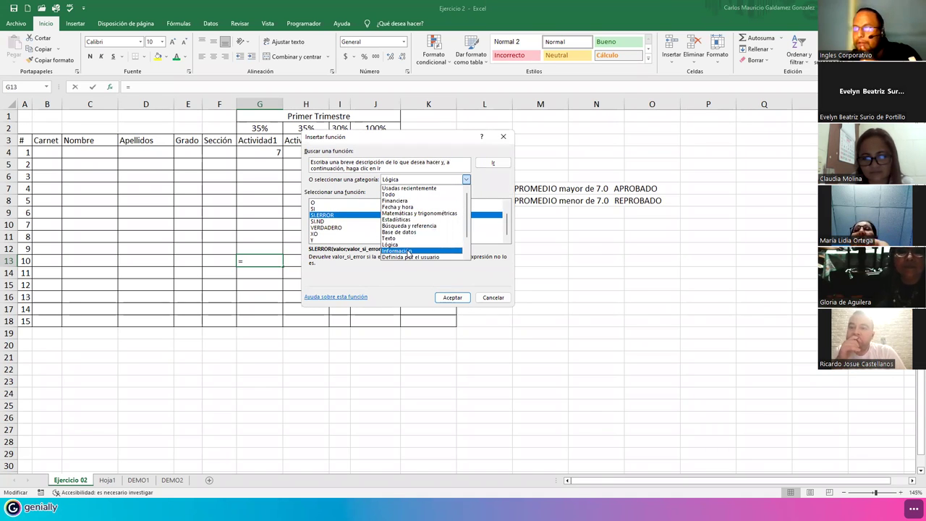
{"action": "left_click", "coordinate": [413, 214]}
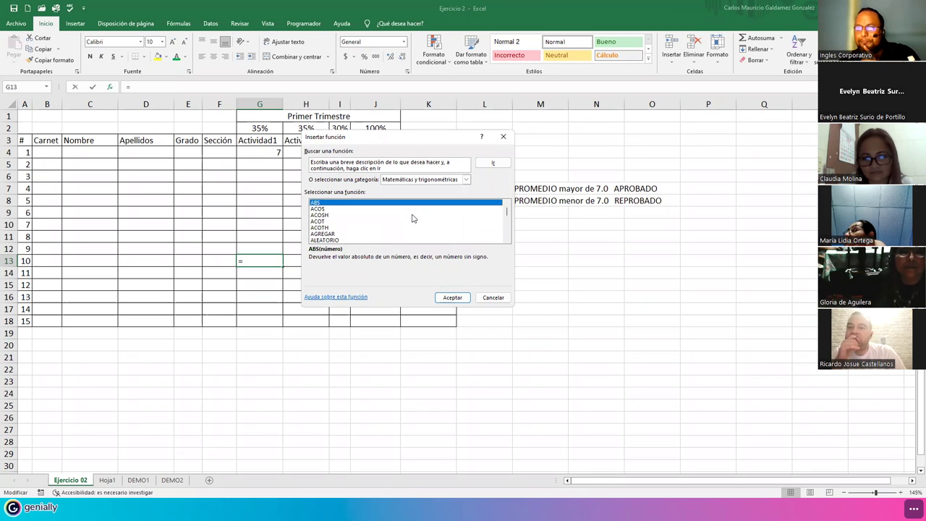
{"action": "scroll", "coordinate": [347, 228], "scroll_direction": "down", "scroll_amount": 7}
{"action": "scroll", "coordinate": [343, 230], "scroll_direction": "down", "scroll_amount": 5}
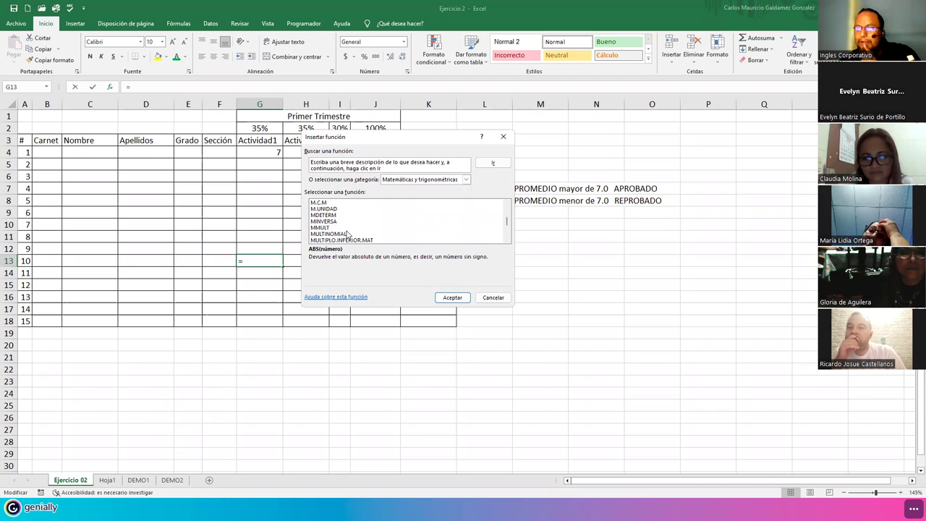
{"action": "scroll", "coordinate": [347, 233], "scroll_direction": "down", "scroll_amount": 1}
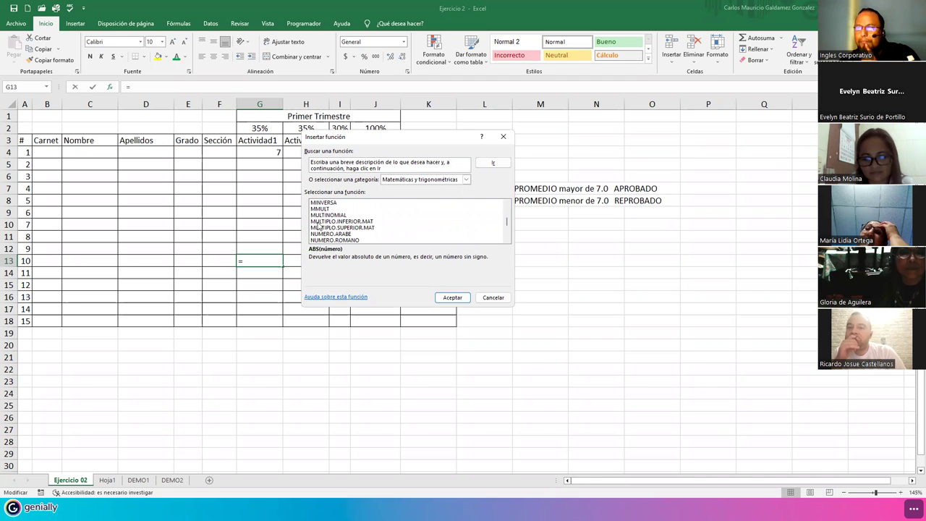
{"action": "scroll", "coordinate": [316, 226], "scroll_direction": "up", "scroll_amount": 4}
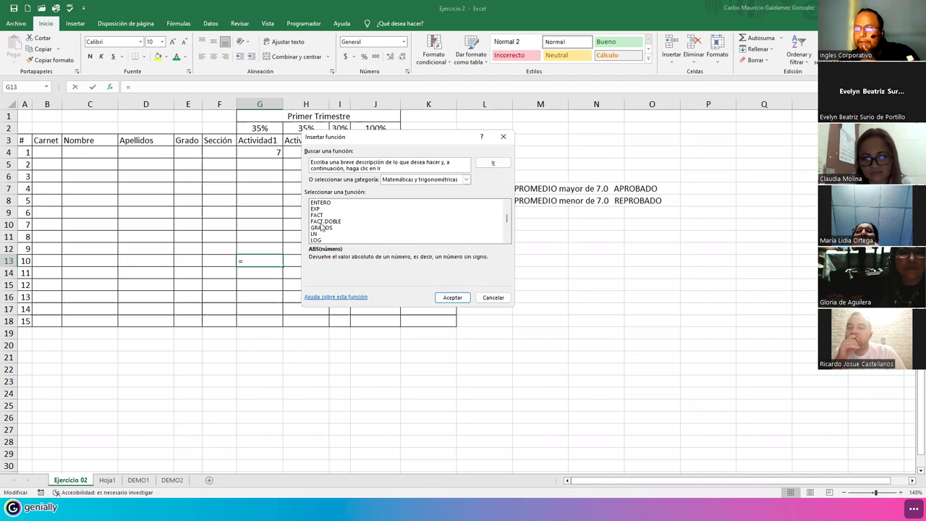
{"action": "left_click", "coordinate": [324, 203]}
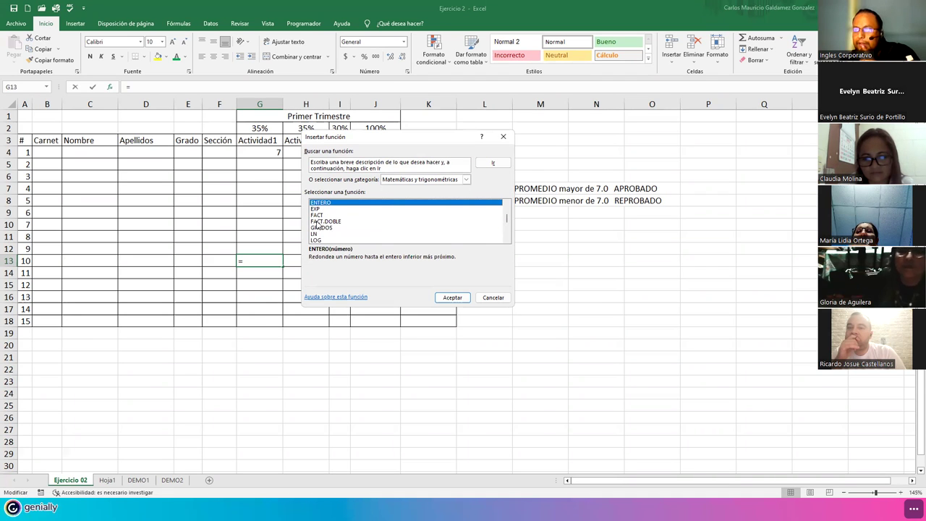
{"action": "left_click", "coordinate": [317, 222]}
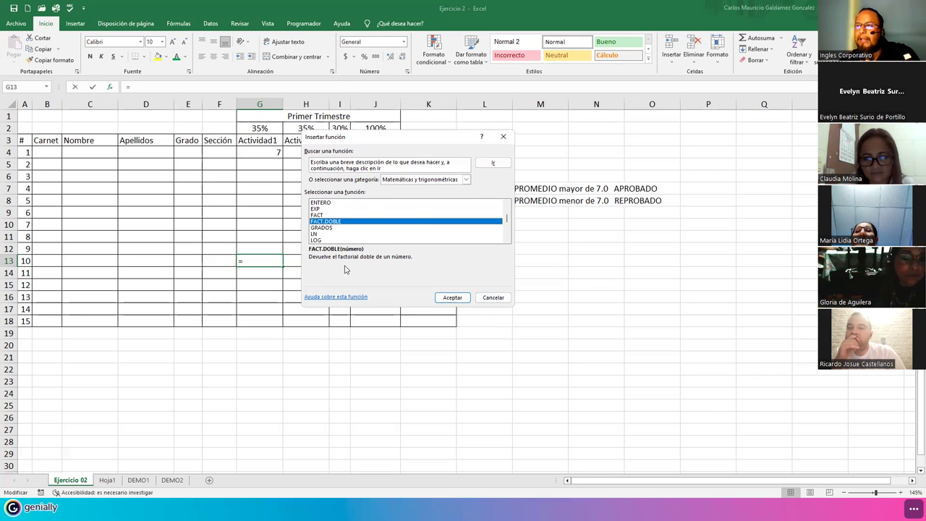
Step: Try to insert the FACT function in G13 with cell L21 as its number argument
{"action": "left_click", "coordinate": [321, 215]}
{"action": "left_click", "coordinate": [450, 297]}
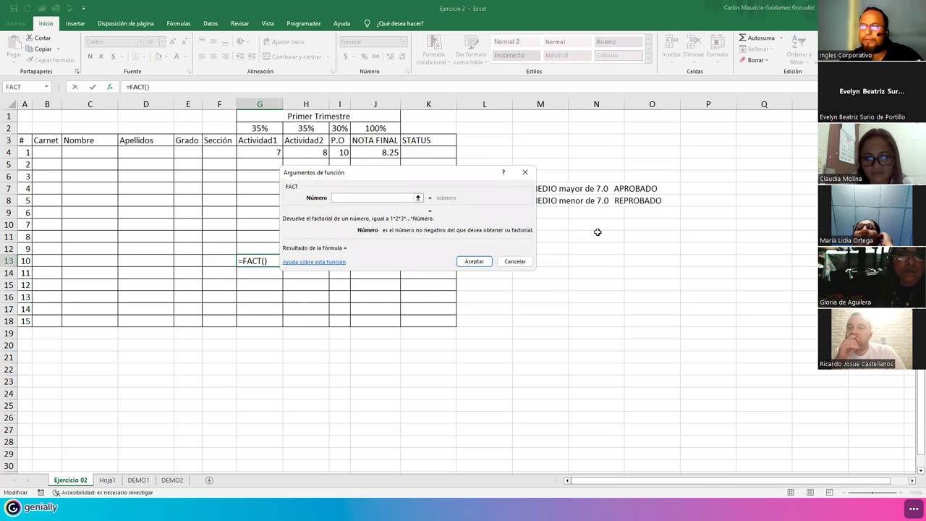
{"action": "left_click", "coordinate": [479, 358]}
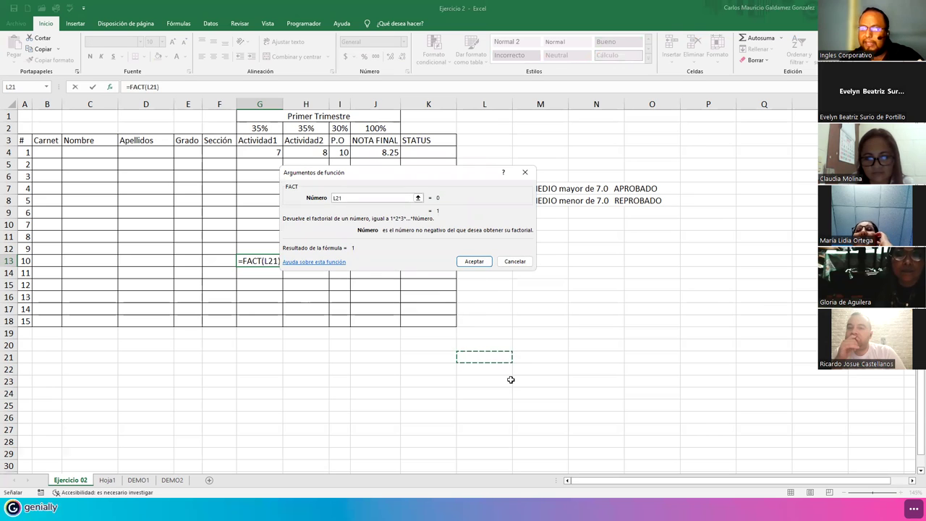
{"action": "type", "text": "15"}
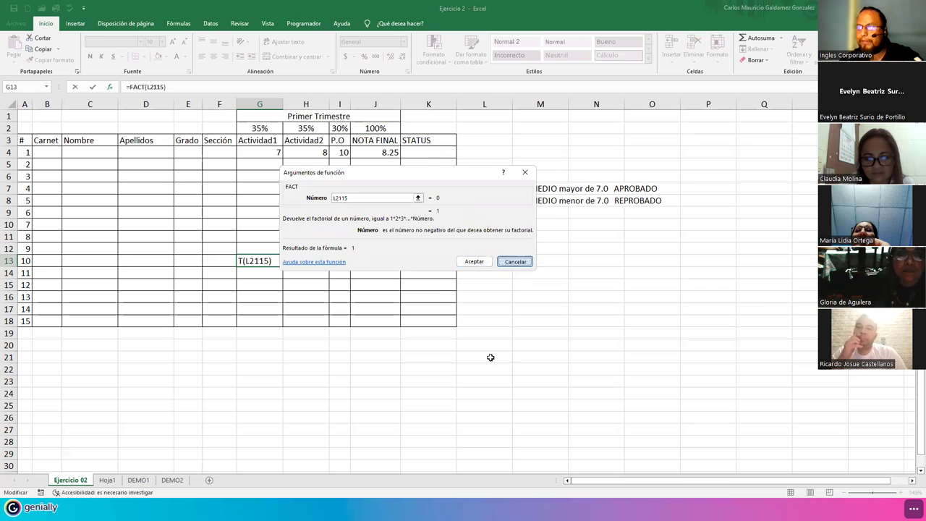
{"action": "key", "text": "Escape"}
Step: Enter the number 150 in cell L21
{"action": "left_click", "coordinate": [490, 357]}
{"action": "type", "text": "150"}
{"action": "key", "text": "Return"}
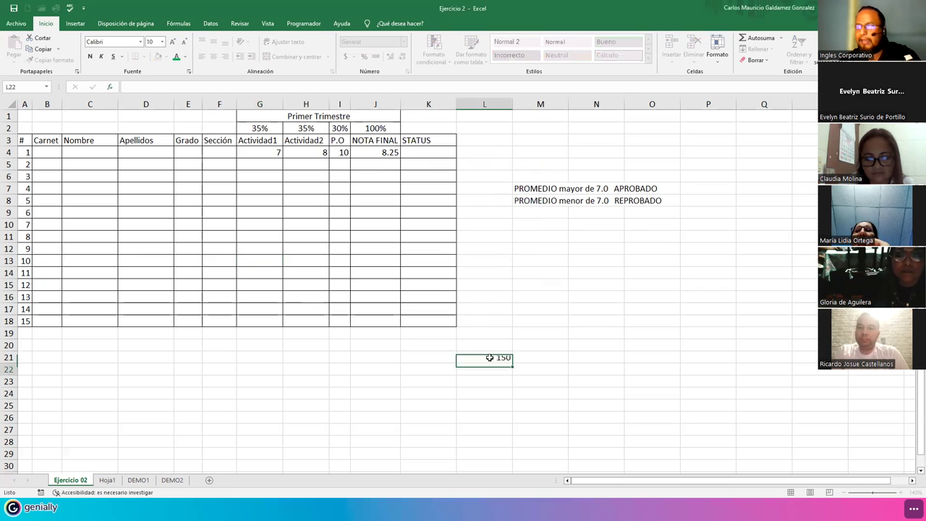
Step: Find the FACT function by searching for "fact" and insert it in L21 with 150 as its number
{"action": "left_click", "coordinate": [482, 355]}
{"action": "type", "text": "="}
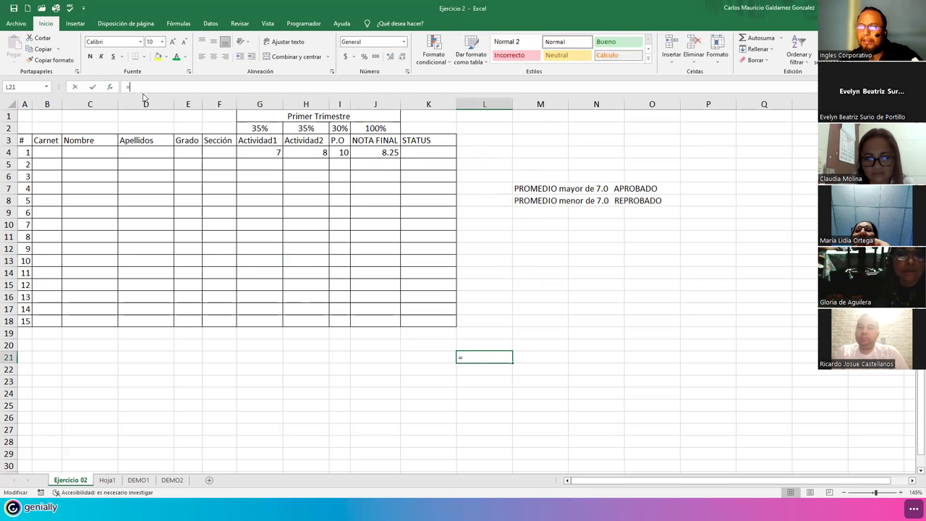
{"action": "key", "text": "shift+F3"}
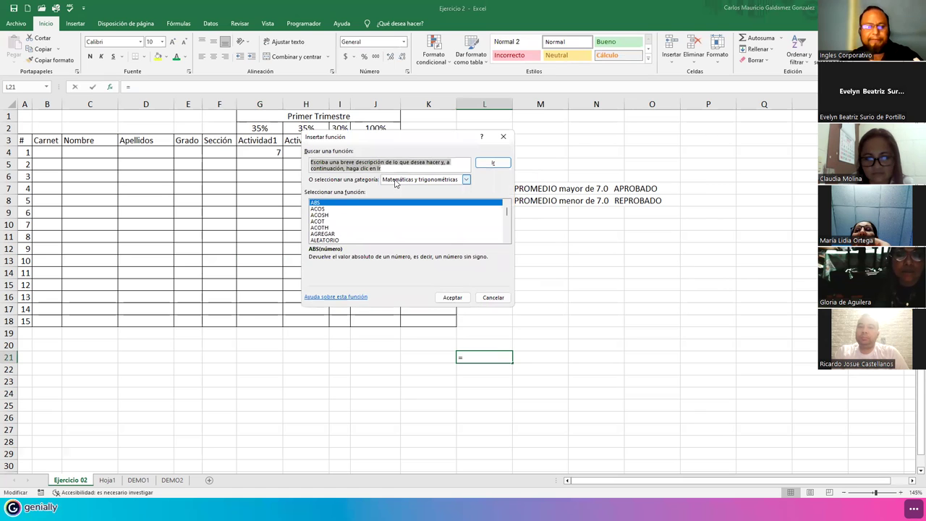
{"action": "type", "text": "fact"}
{"action": "left_click", "coordinate": [493, 162]}
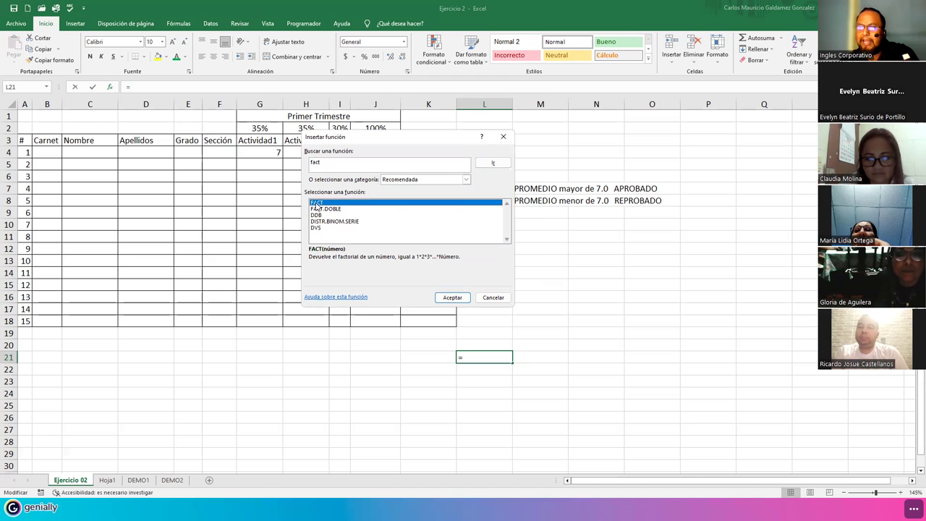
{"action": "left_click", "coordinate": [448, 296]}
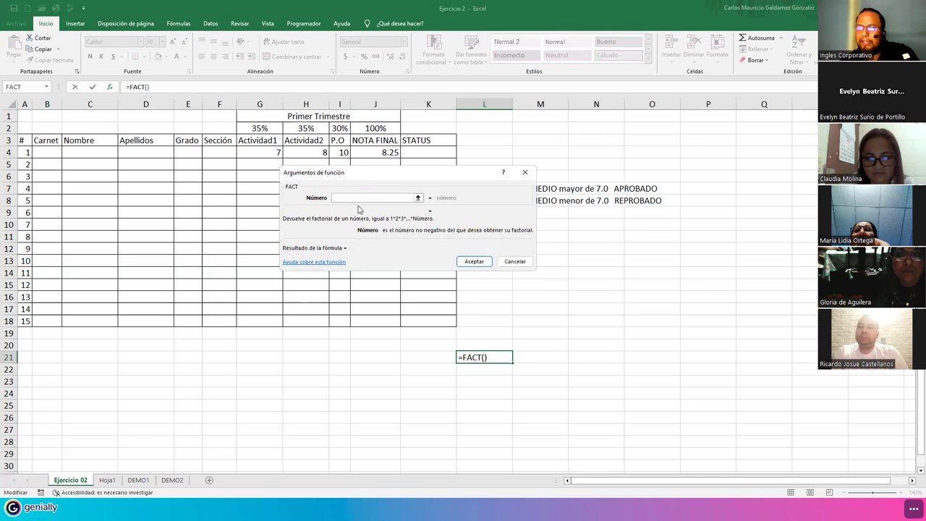
{"action": "type", "text": "150"}
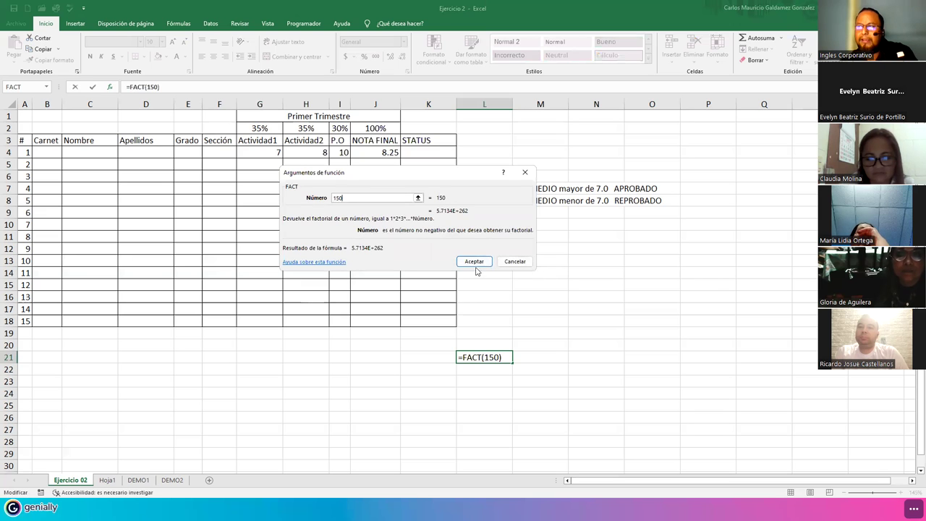
{"action": "left_click", "coordinate": [474, 261]}
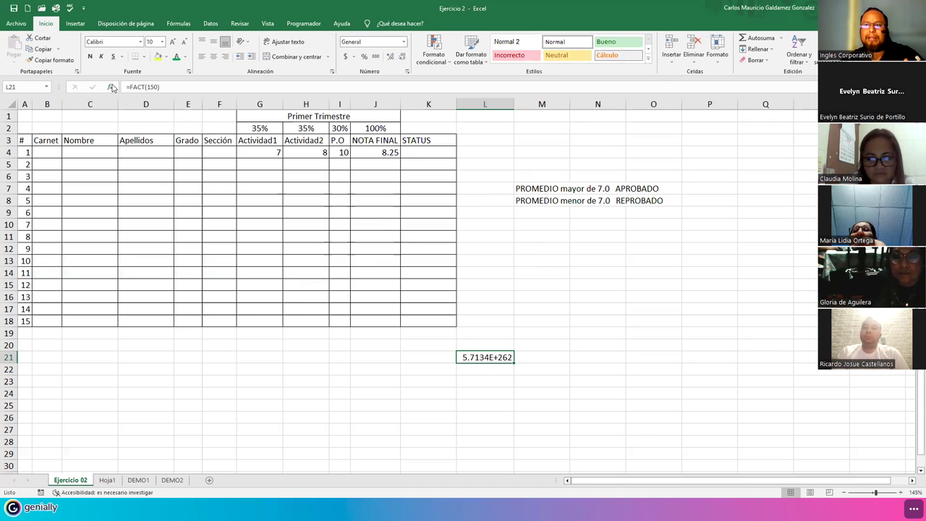
Step: Review the FACT arguments in L21, leave them without changes, and clear the cell
{"action": "key", "text": "shift+F3"}
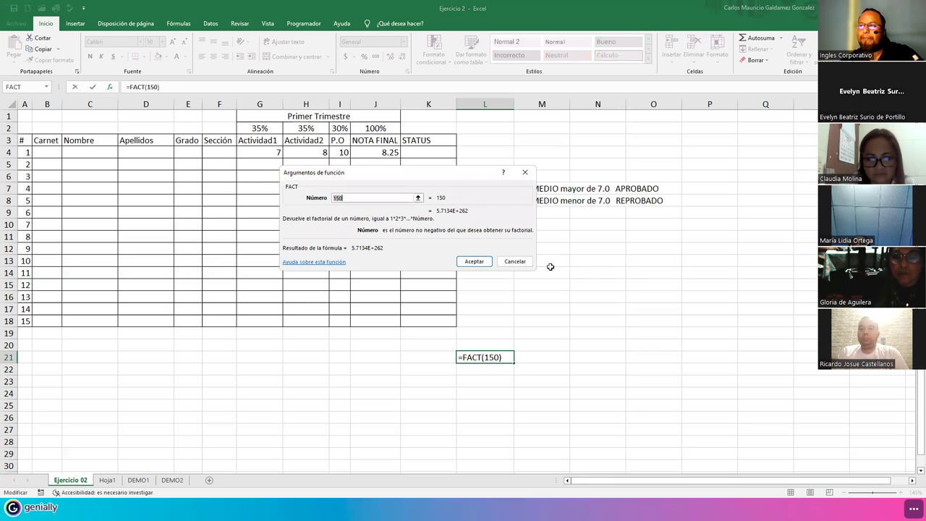
{"action": "left_click", "coordinate": [514, 262]}
{"action": "left_click", "coordinate": [108, 86]}
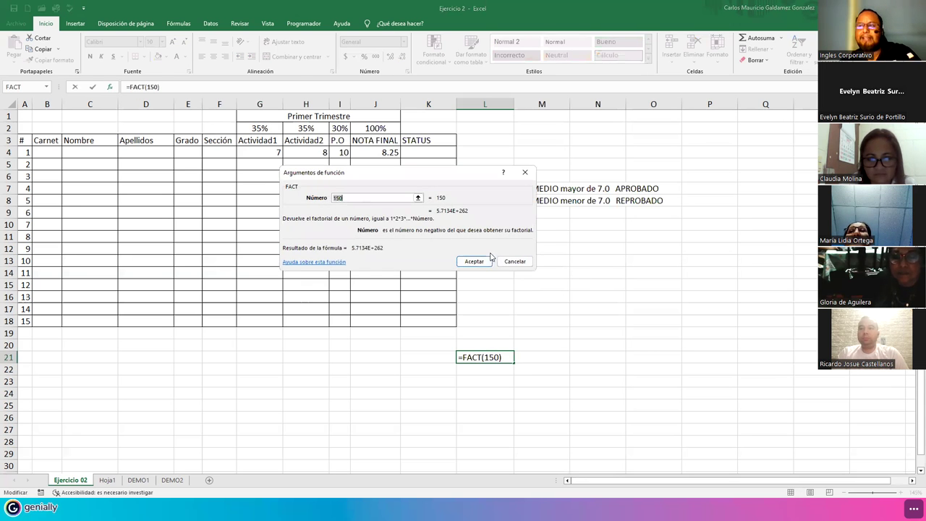
{"action": "left_click", "coordinate": [521, 262]}
{"action": "key", "text": "Delete"}
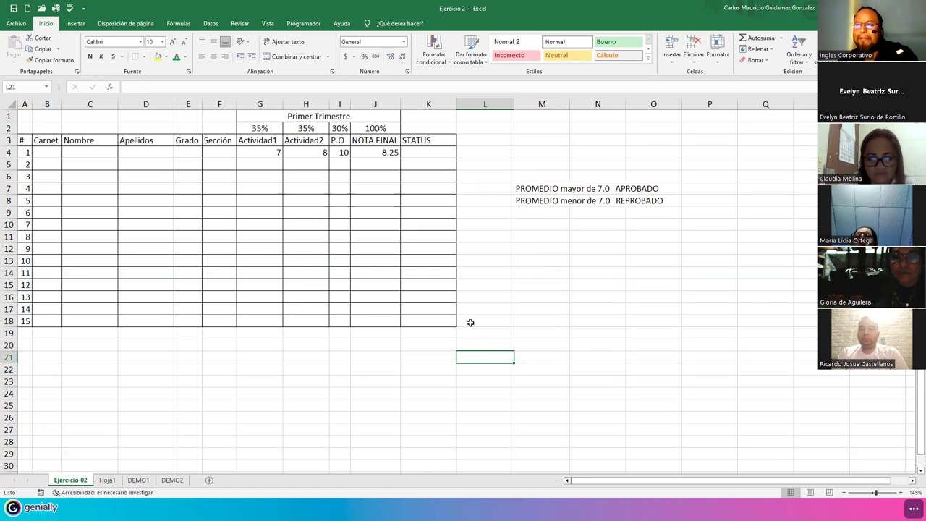
Step: Look through the recently used functions, including SUMAR.SI, and insert the PAGO function in L21
{"action": "left_click", "coordinate": [109, 87]}
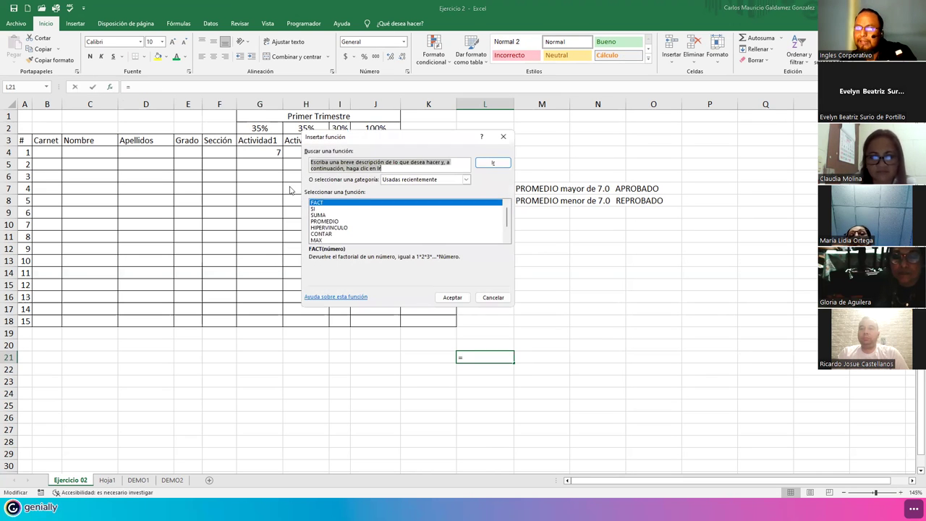
{"action": "left_click", "coordinate": [333, 228]}
{"action": "left_click", "coordinate": [333, 217]}
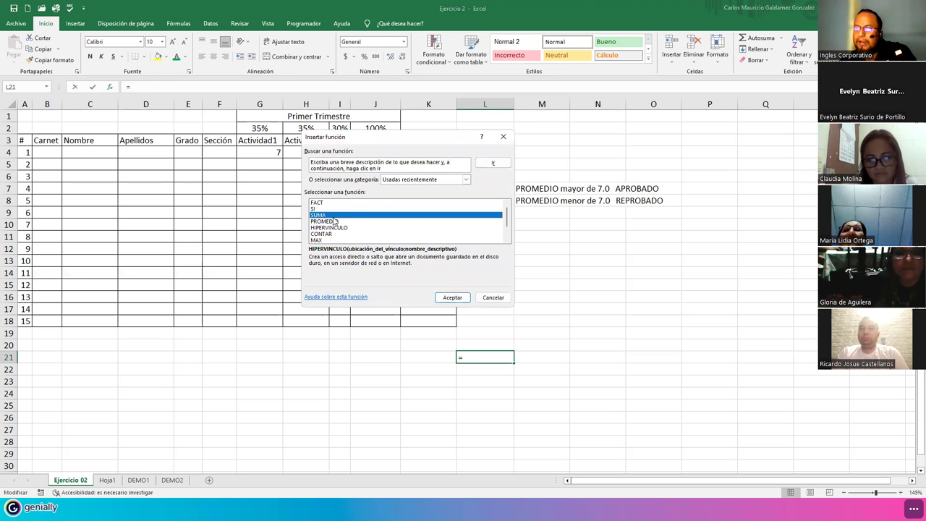
{"action": "scroll", "coordinate": [337, 230], "scroll_direction": "down", "scroll_amount": 1}
{"action": "left_click", "coordinate": [338, 234]}
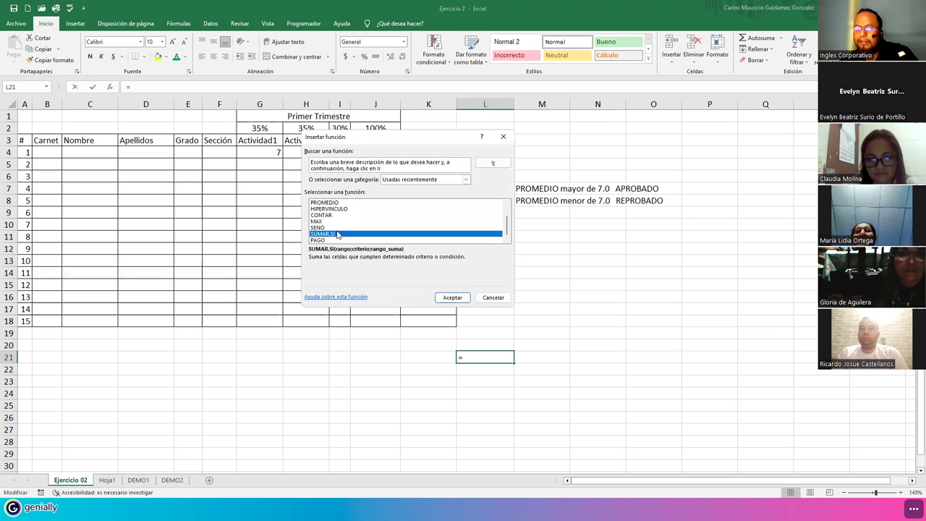
{"action": "left_click", "coordinate": [338, 240]}
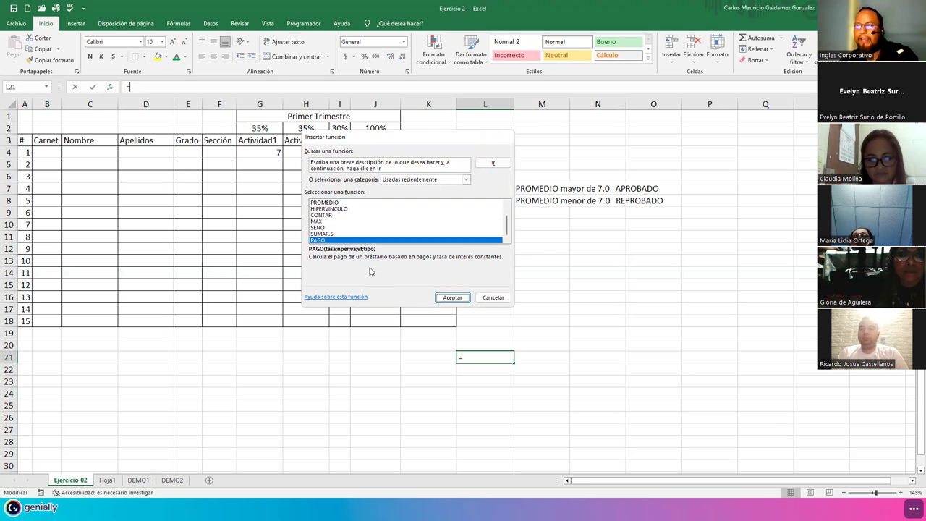
{"action": "left_click", "coordinate": [452, 297]}
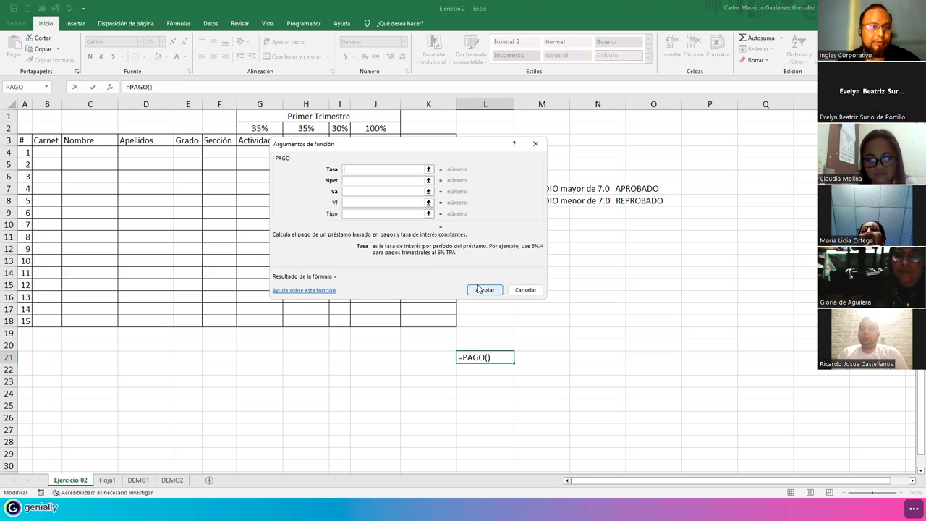
Step: Fill in the PAGO arguments with Tasa 5%, Nper 24 and Va 20000
{"action": "left_click", "coordinate": [358, 181]}
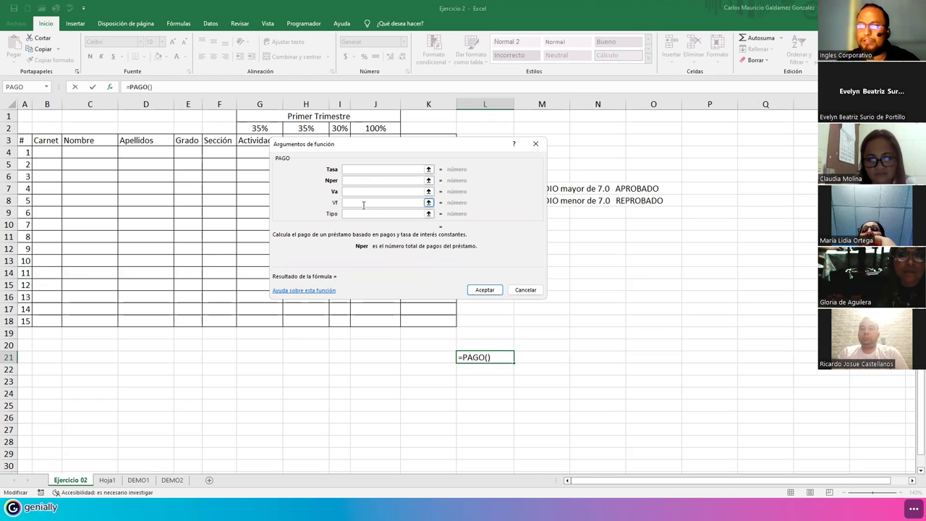
{"action": "left_click", "coordinate": [354, 191]}
{"action": "left_click", "coordinate": [355, 181]}
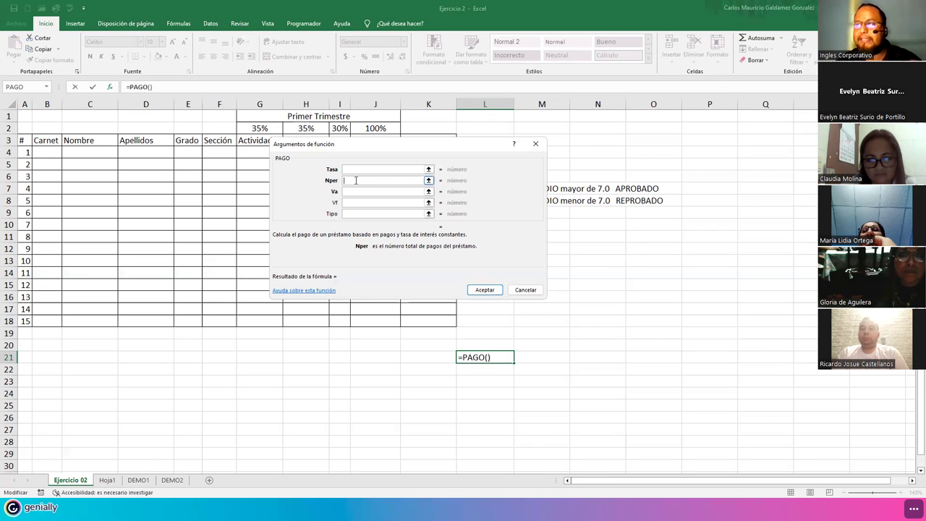
{"action": "left_click", "coordinate": [352, 169]}
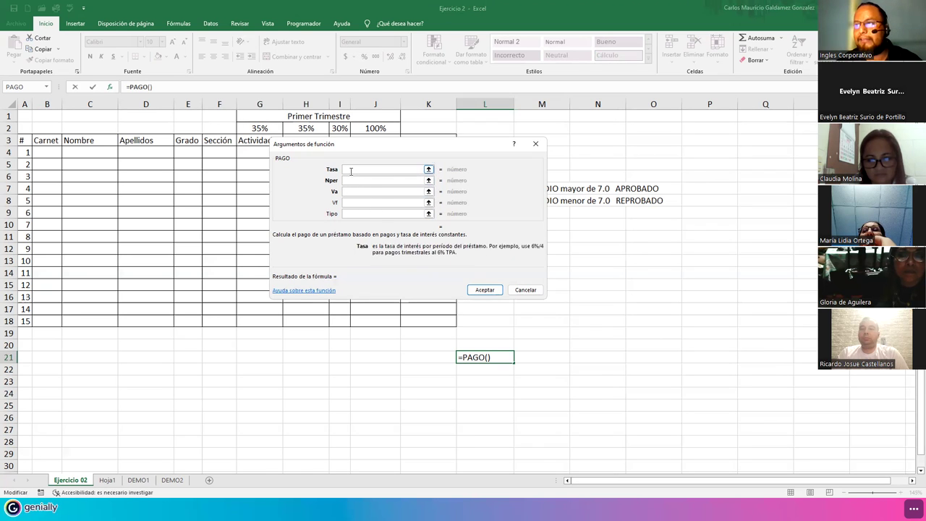
{"action": "type", "text": "5%"}
{"action": "key", "text": "Tab"}
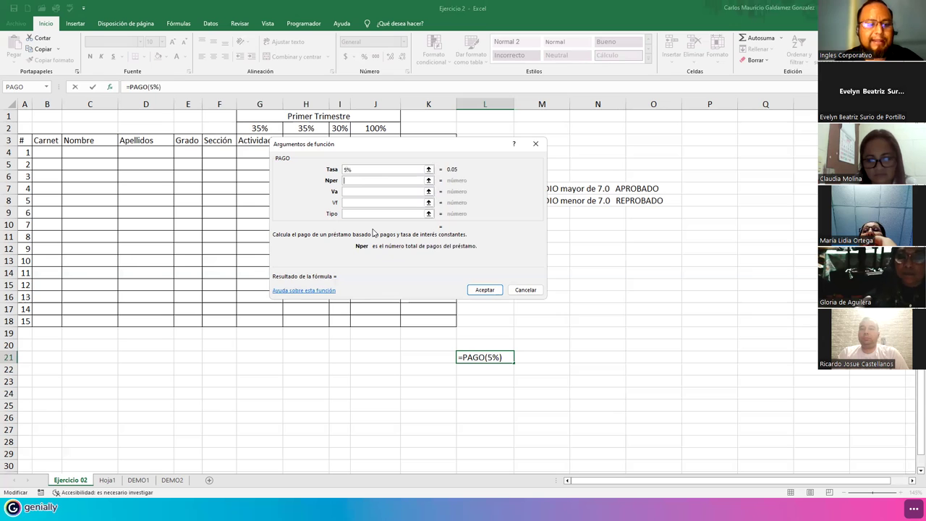
{"action": "type", "text": "24"}
{"action": "key", "text": "Tab"}
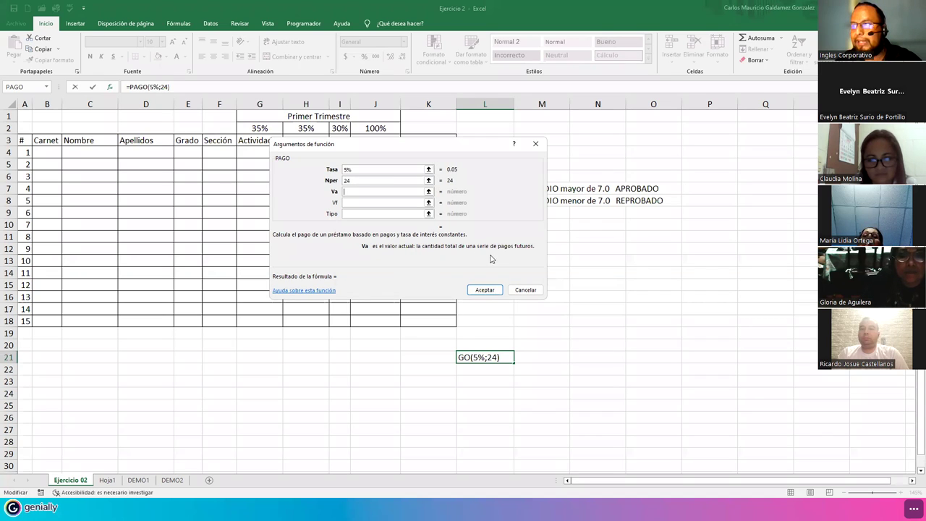
{"action": "left_click", "coordinate": [348, 192]}
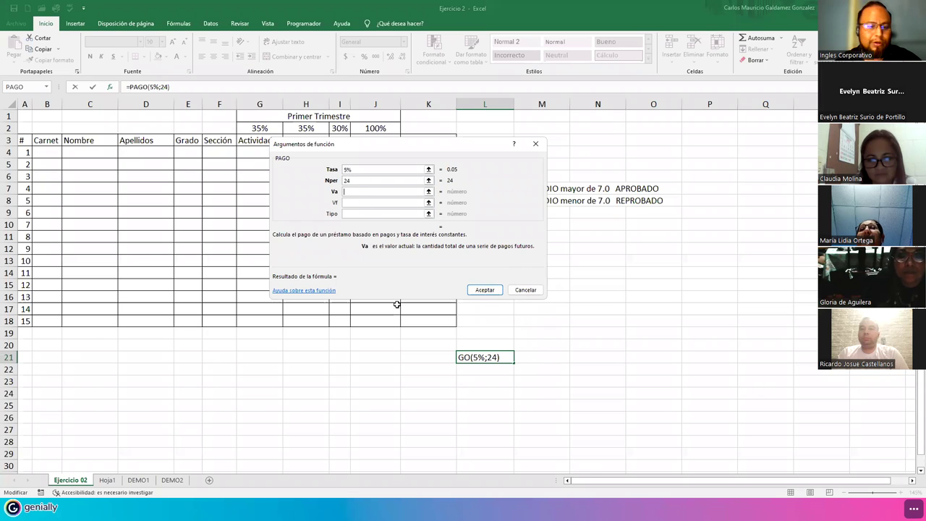
{"action": "type", "text": "20000"}
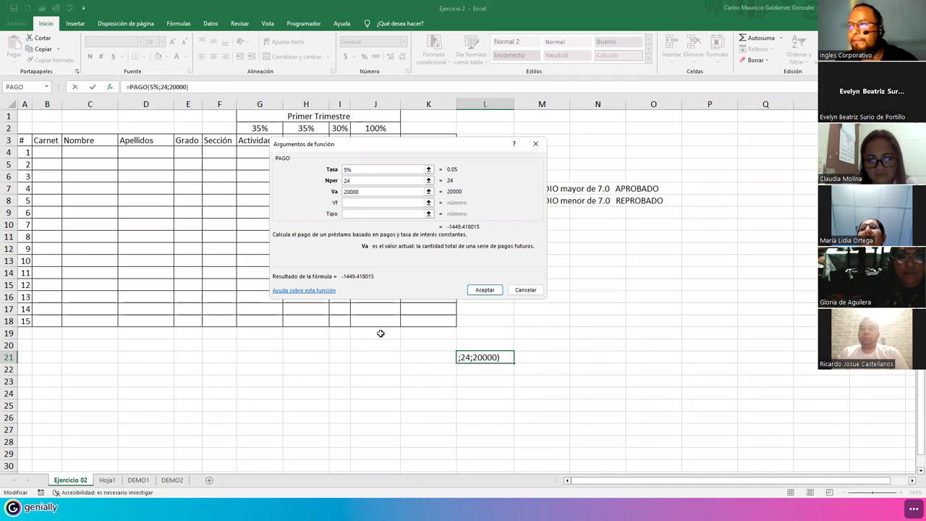
Step: Try 0, 15000 and -23000 as the Vf argument of the PAGO function
{"action": "left_click", "coordinate": [349, 203]}
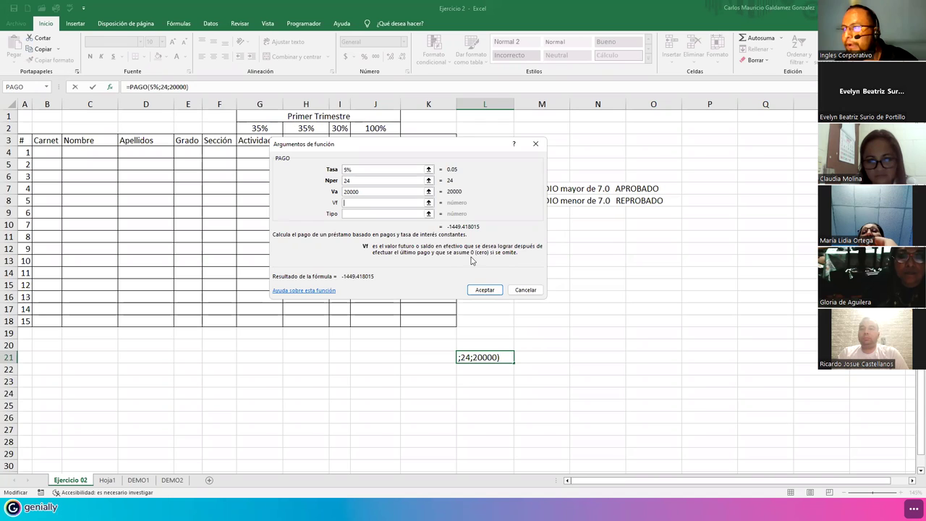
{"action": "type", "text": "0"}
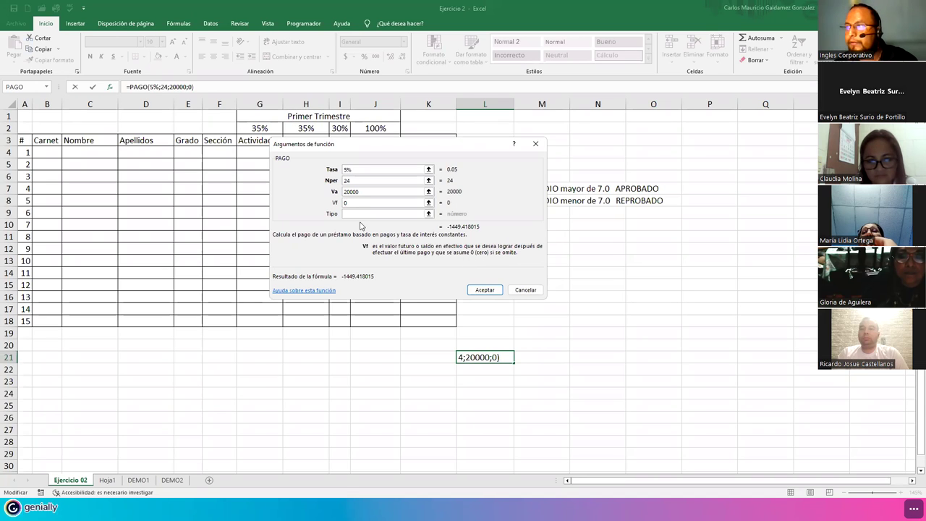
{"action": "key", "text": "BackSpace"}
{"action": "type", "text": "15000"}
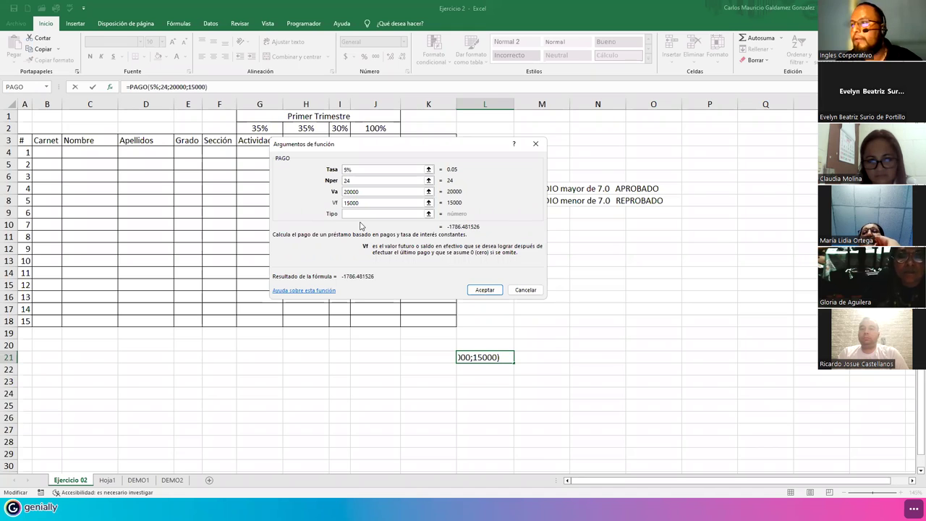
{"action": "key", "text": "BackSpace"}
{"action": "key", "text": "BackSpace"}
{"action": "key", "text": "BackSpace"}
{"action": "key", "text": "BackSpace"}
{"action": "key", "text": "BackSpace"}
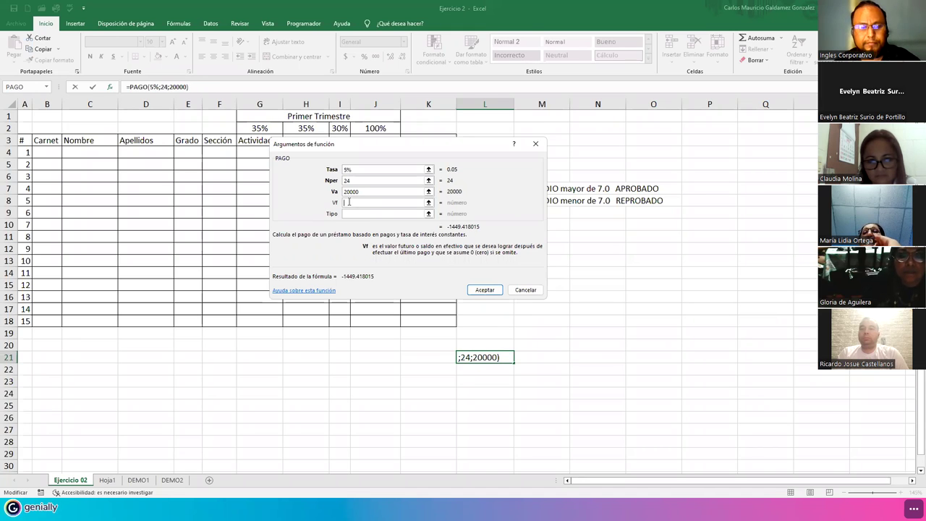
{"action": "type", "text": "-"}
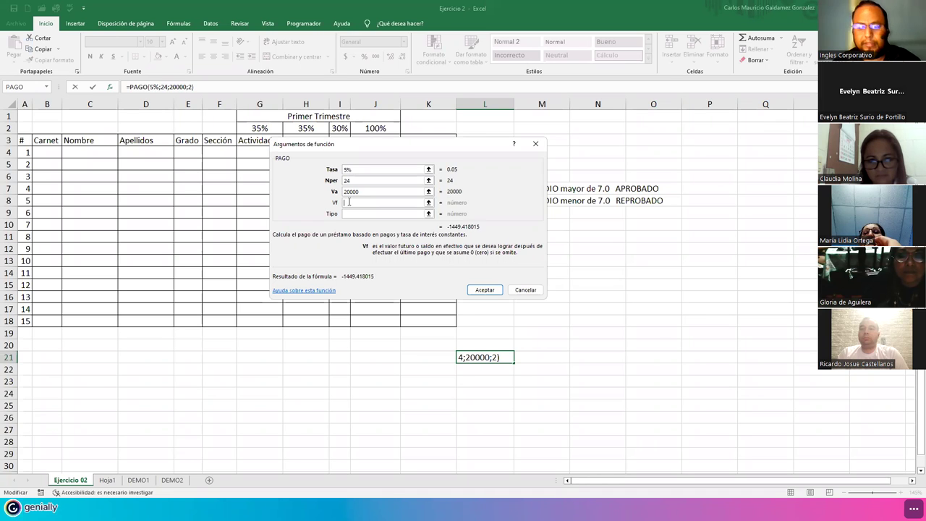
{"action": "type", "text": "23"}
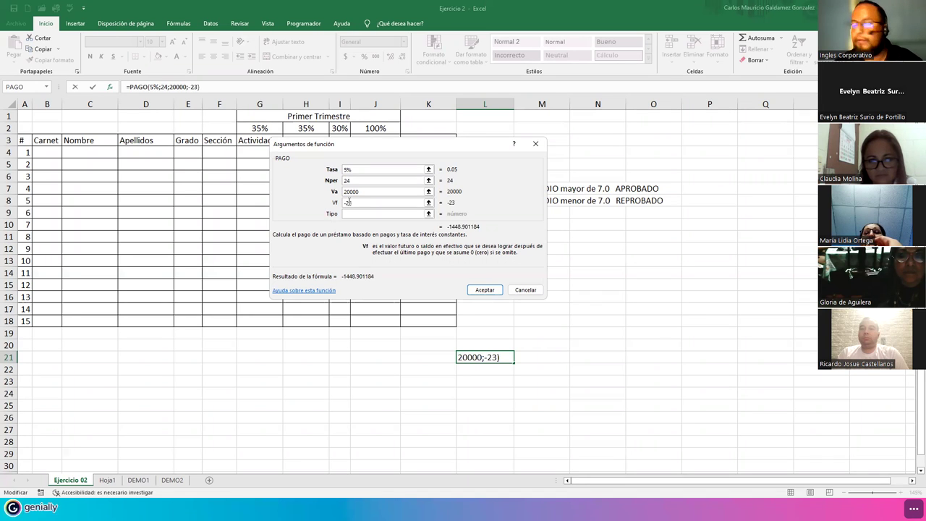
{"action": "type", "text": "000"}
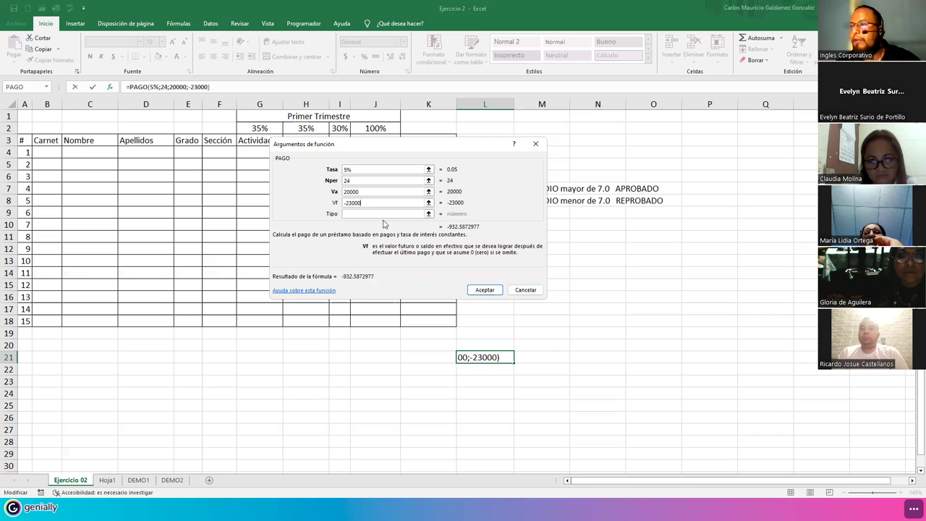
Step: Try 1 as the Tipo argument of PAGO, and replace it with 0
{"action": "left_click", "coordinate": [385, 213]}
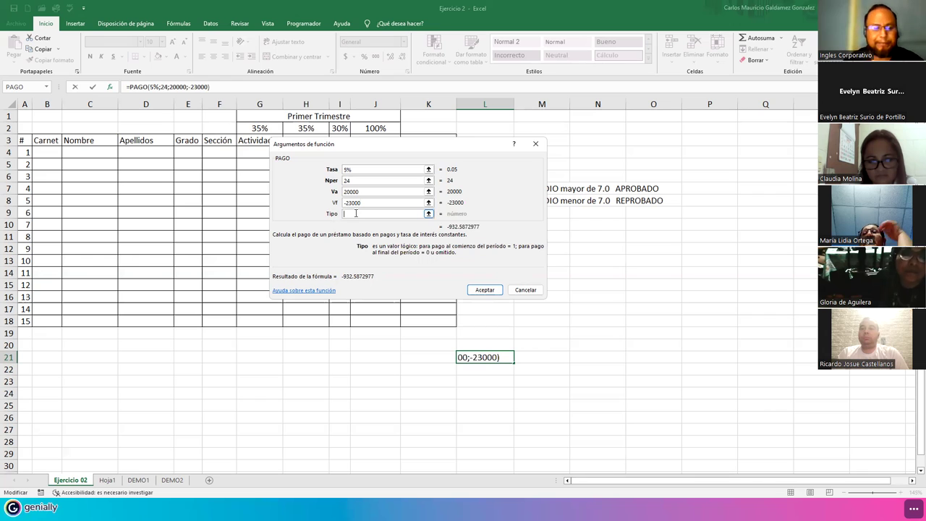
{"action": "type", "text": "1"}
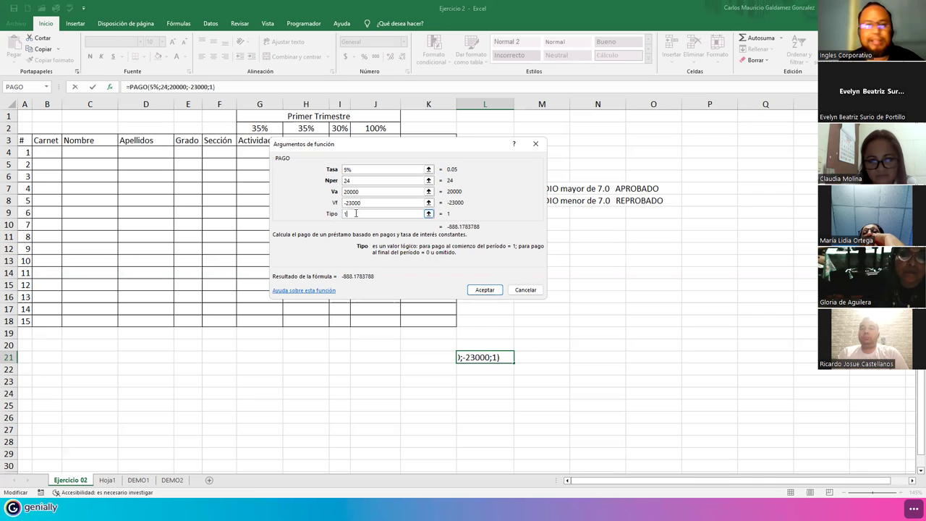
{"action": "key", "text": "BackSpace"}
{"action": "type", "text": "0"}
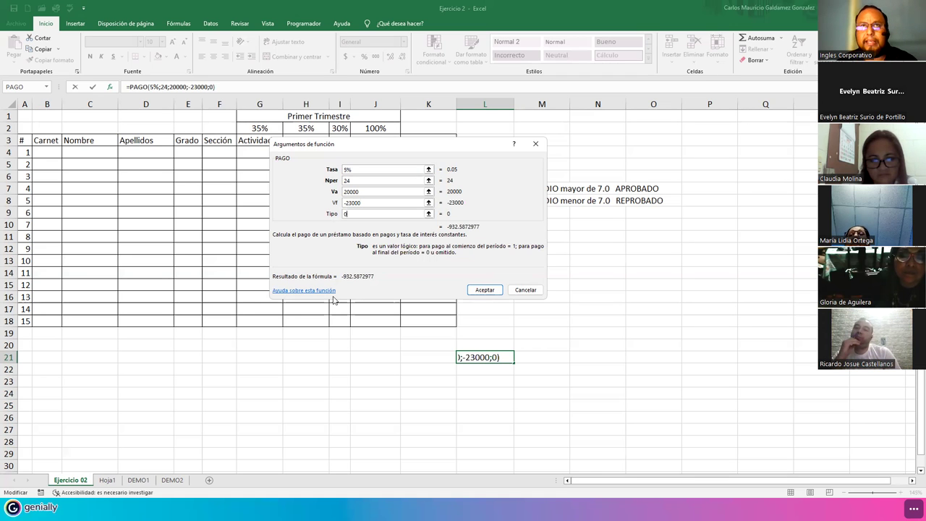
Step: Set Va to -20000 and clear Vf, checking the descriptions of the Tasa and Vf arguments
{"action": "double_click", "coordinate": [353, 191]}
{"action": "type", "text": "-20000"}
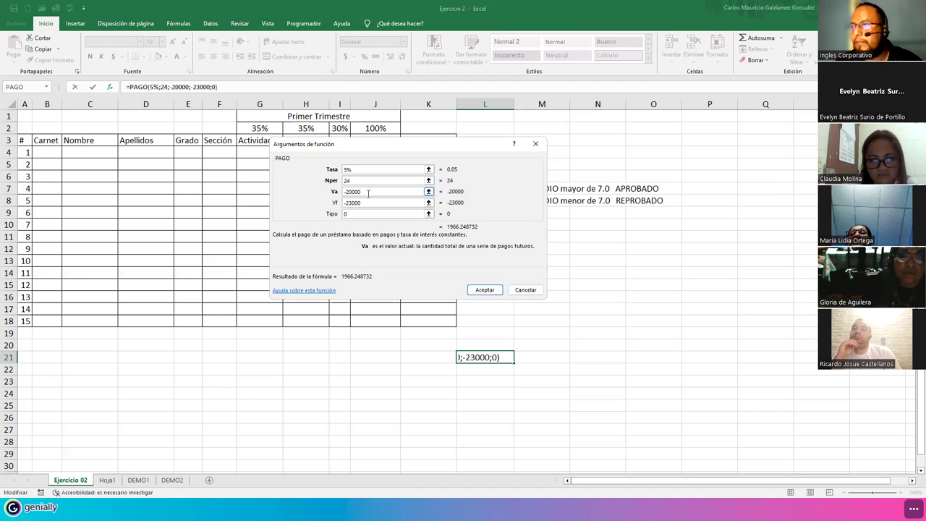
{"action": "double_click", "coordinate": [361, 205]}
{"action": "key", "text": "BackSpace"}
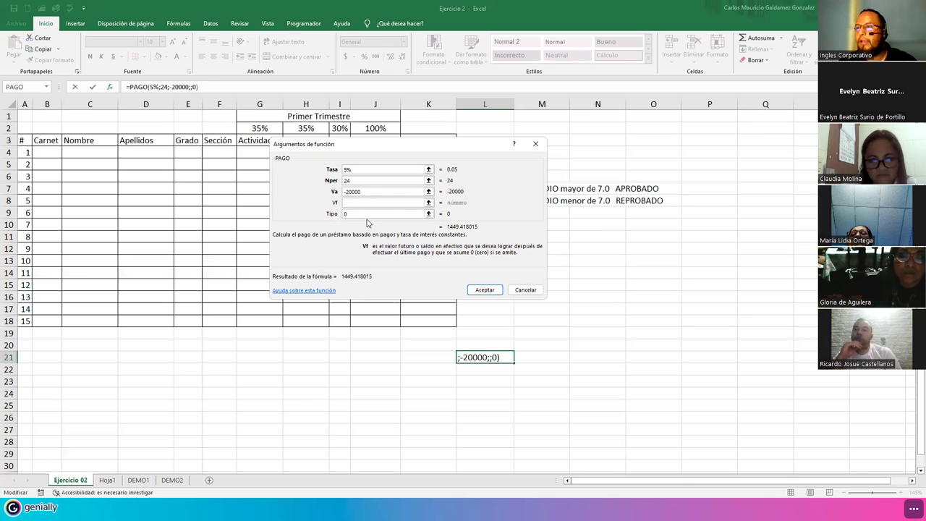
{"action": "left_click", "coordinate": [366, 181]}
{"action": "double_click", "coordinate": [358, 172]}
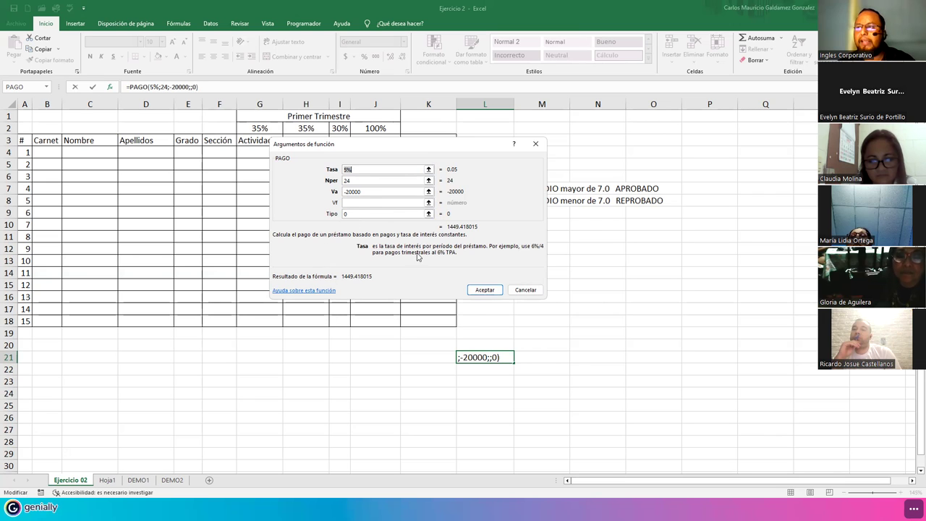
{"action": "left_click", "coordinate": [368, 203]}
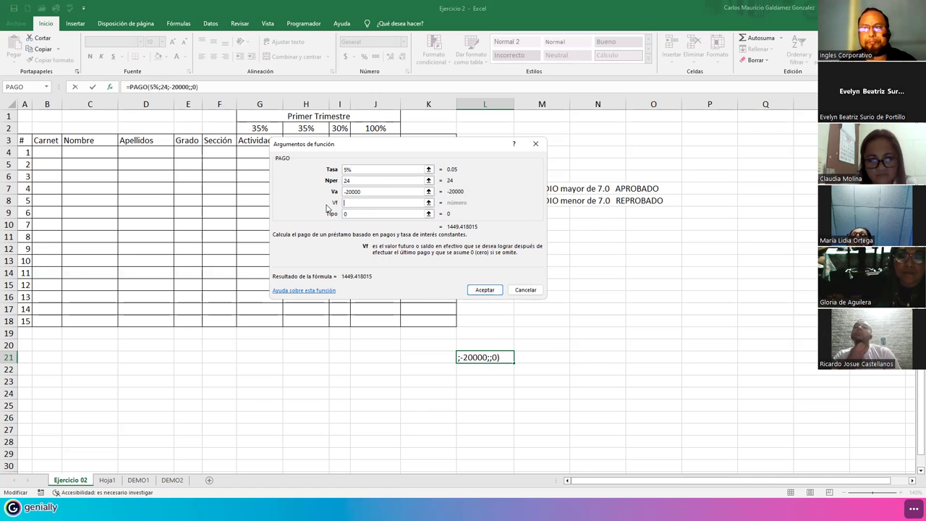
Step: Cancel the PAGO function and inspect the weighted NOTA FINAL formula in J4 with its referenced grades and percentages
{"action": "left_click", "coordinate": [525, 292]}
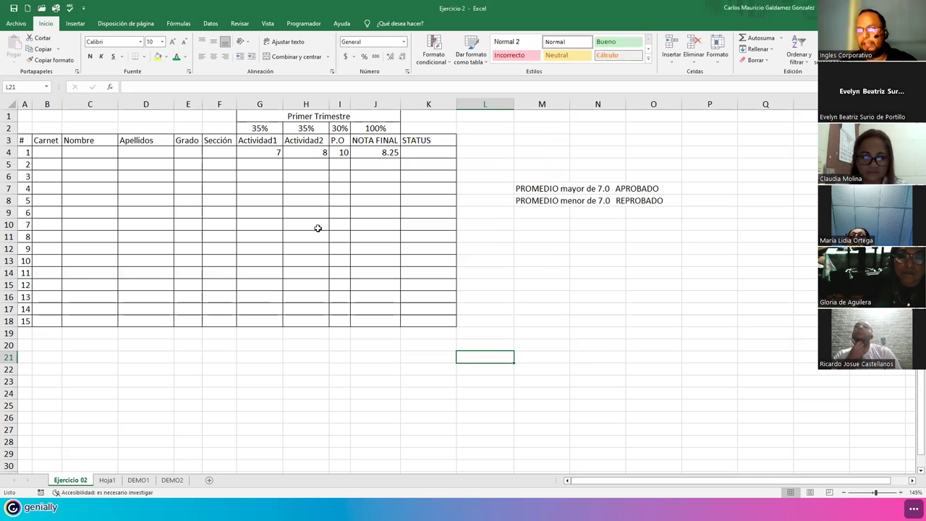
{"action": "left_click_drag", "start_coordinate": [259, 154], "coordinate": [360, 152]}
{"action": "left_click", "coordinate": [365, 155]}
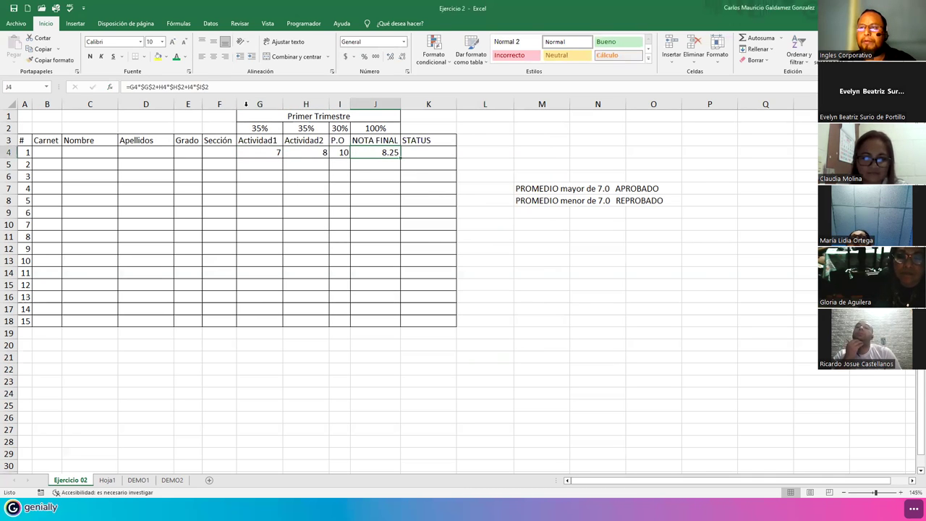
{"action": "key", "text": "F2"}
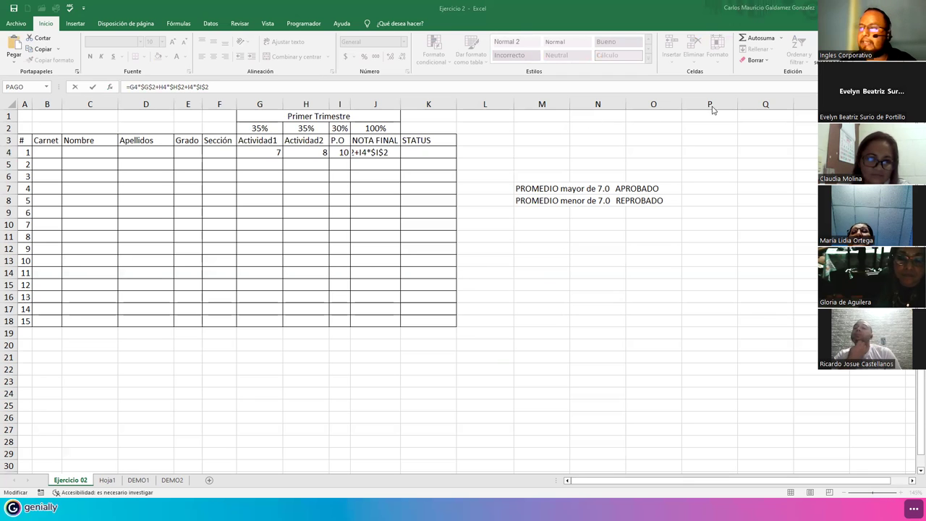
{"action": "left_click", "coordinate": [253, 153]}
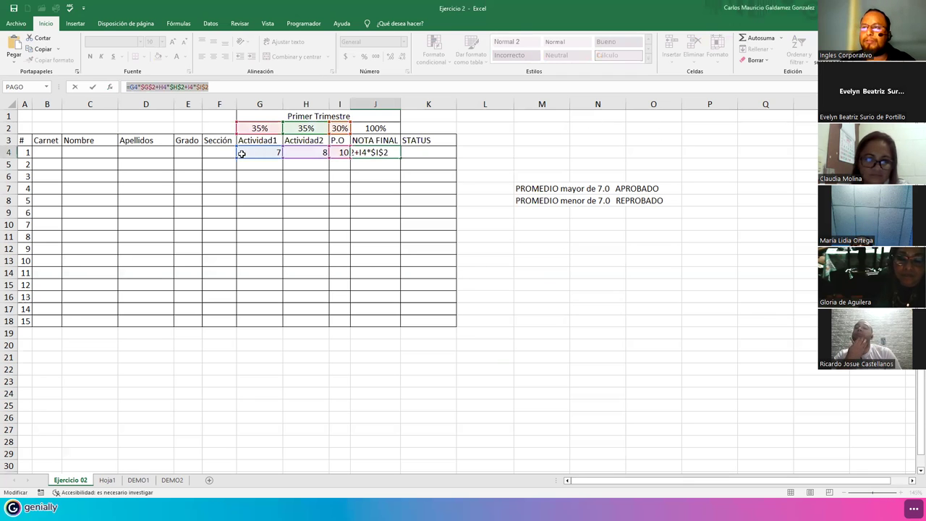
Step: Clear the sample grades and the NOTA FINAL formula from G4:J4
{"action": "left_click", "coordinate": [242, 153]}
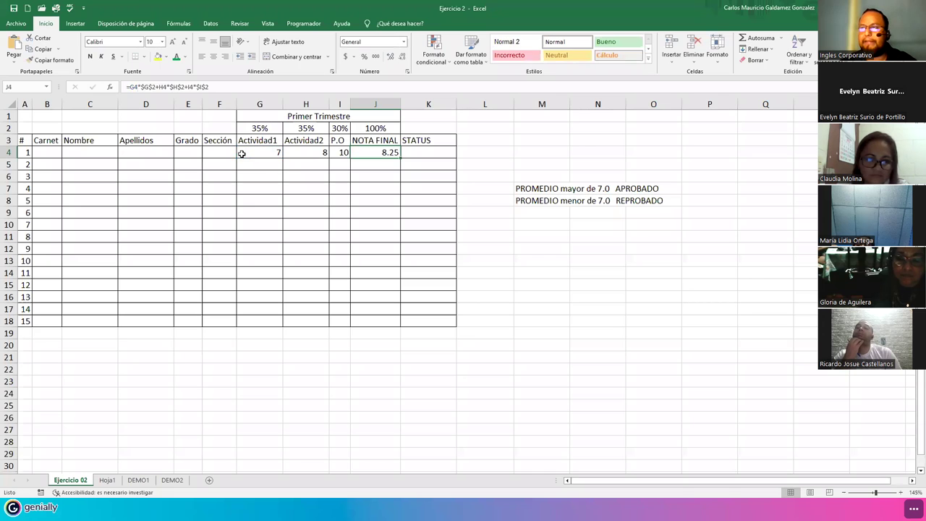
{"action": "left_click", "coordinate": [392, 152], "text": "shift"}
{"action": "key", "text": "Delete"}
{"action": "left_click", "coordinate": [299, 196]}
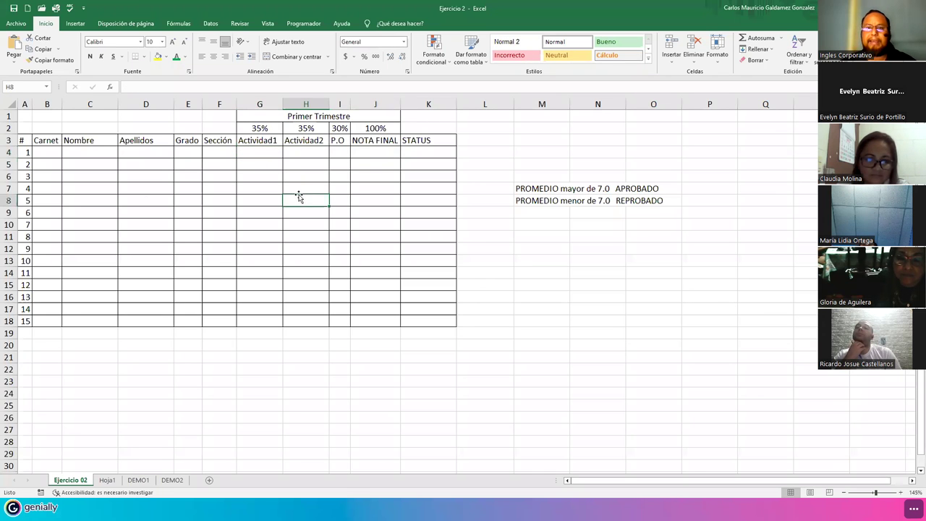
Step: Switch to the Genially presentation and advance from the DEMOSTRACIÓN slide past CONSULTAS to the following slide
{"action": "key", "text": "alt+Tab"}
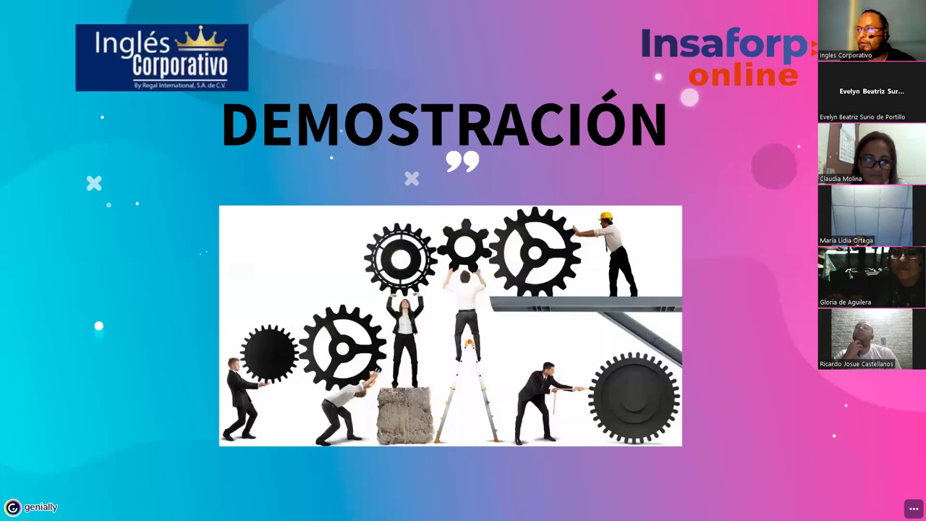
{"action": "key", "text": "Right"}
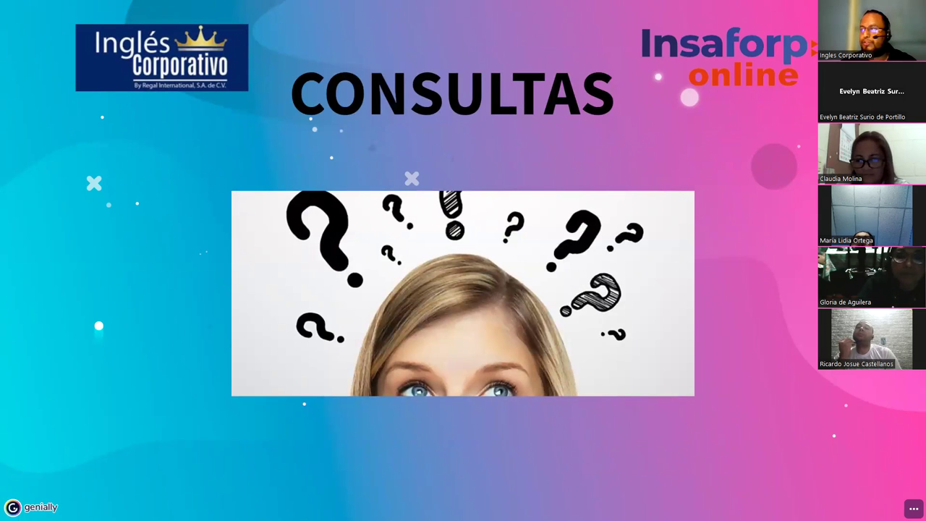
{"action": "key", "text": "Right"}
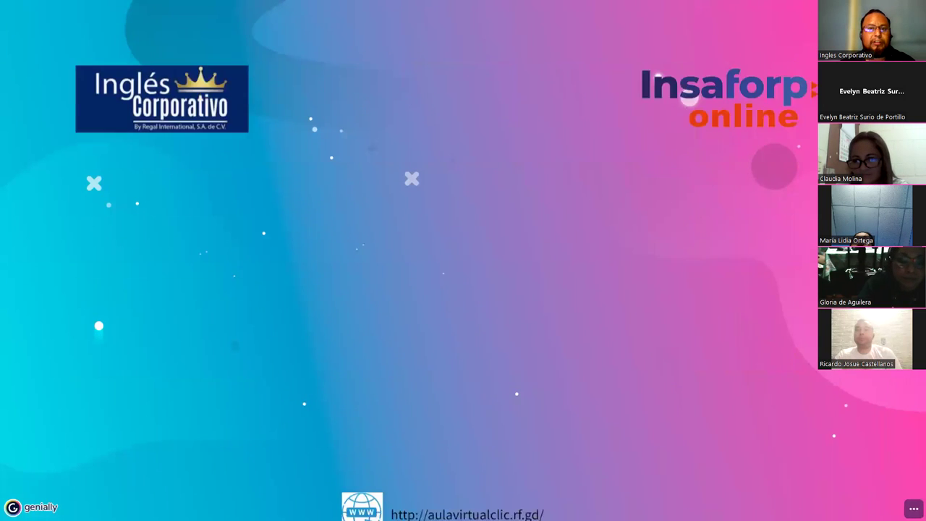